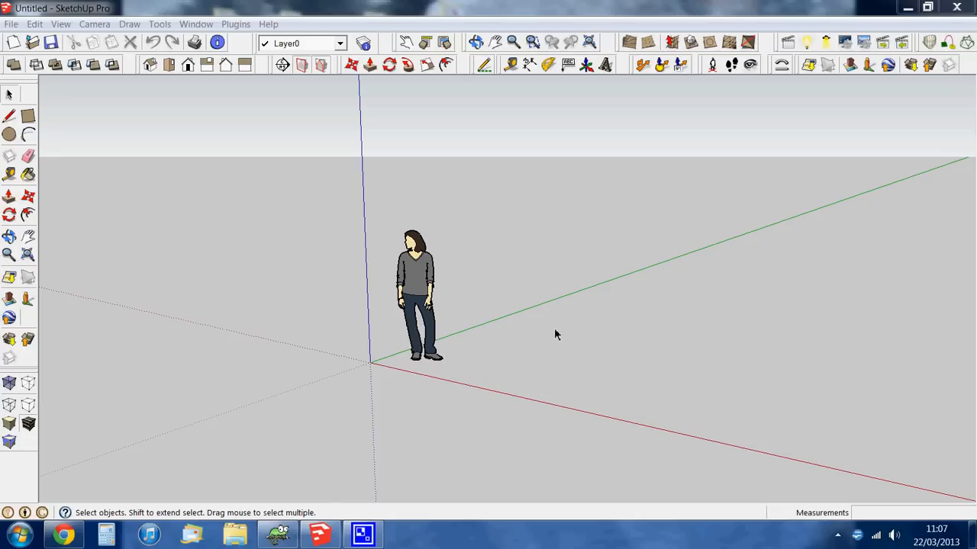
- Draw a ground rectangle about 6620 by 2490 mm behind the figure and pull it up about 3327 mm into a box
left_click(28, 116)
left_click(501, 298)
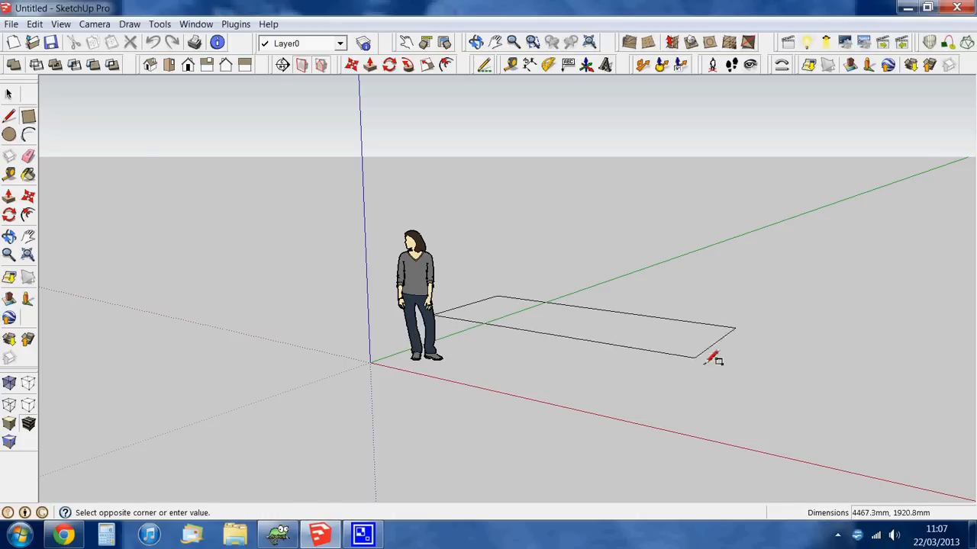
left_click(876, 402)
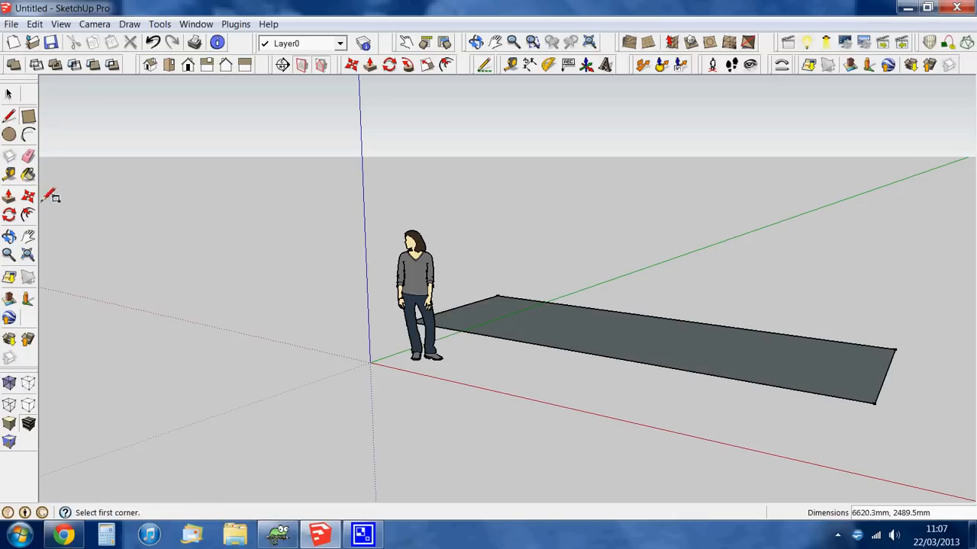
left_click(9, 196)
left_click_drag(704, 352, 743, 103)
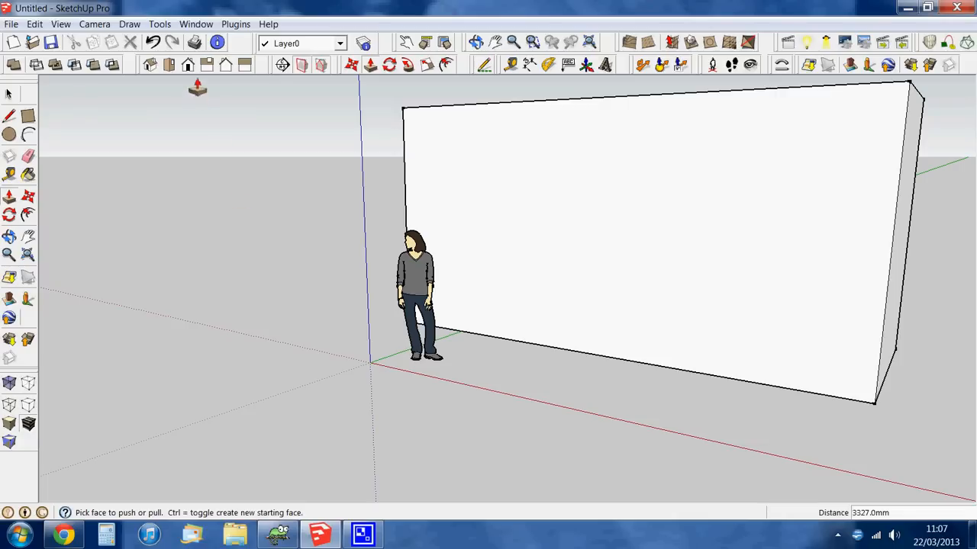
- Start a WinDoor opening with pattern ABA and define element A as an 800 by 1500 mm window with a Pane casement
left_click(159, 24)
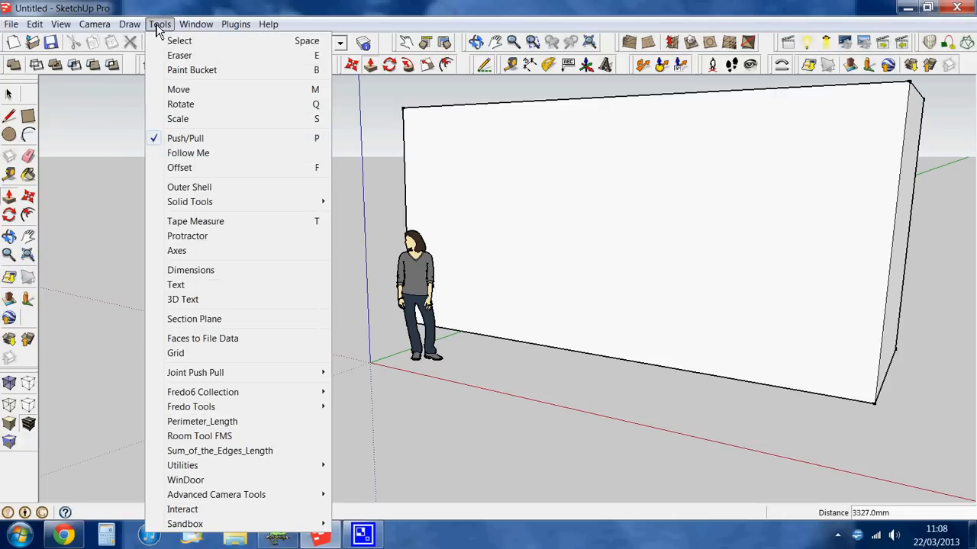
left_click(198, 484)
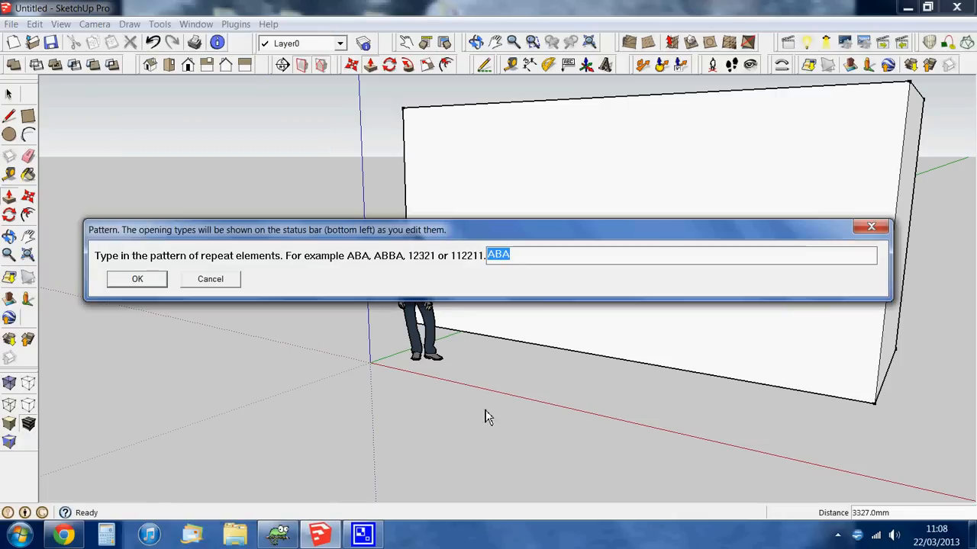
left_click(138, 280)
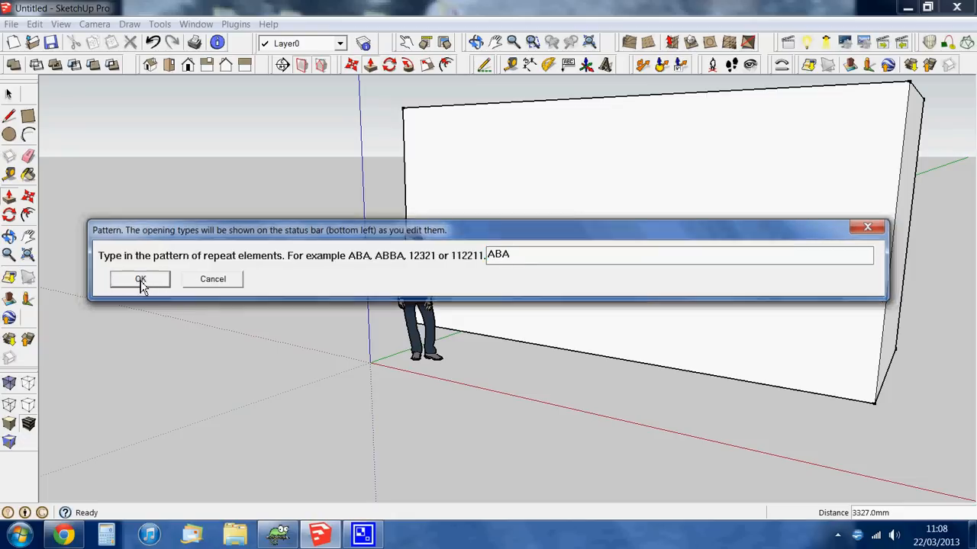
left_click(442, 293)
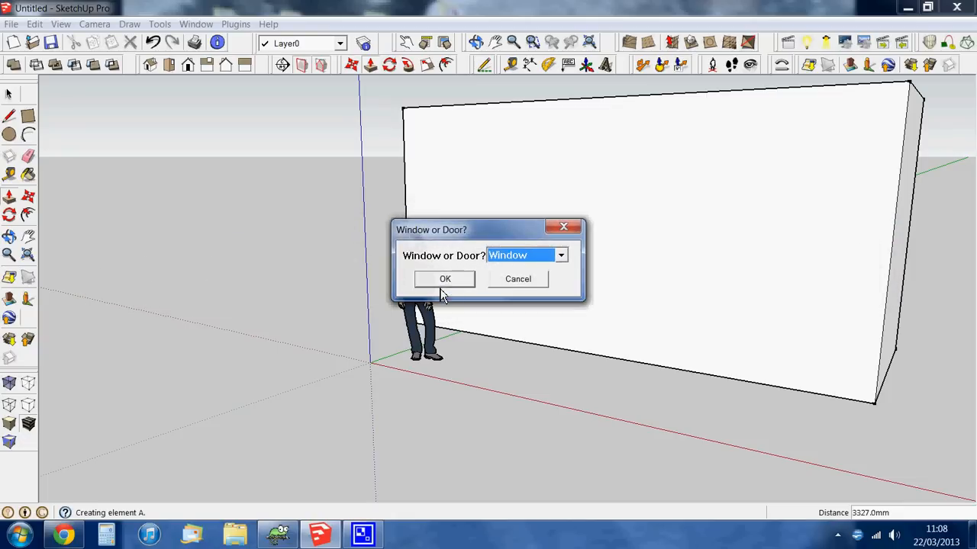
left_click(444, 280)
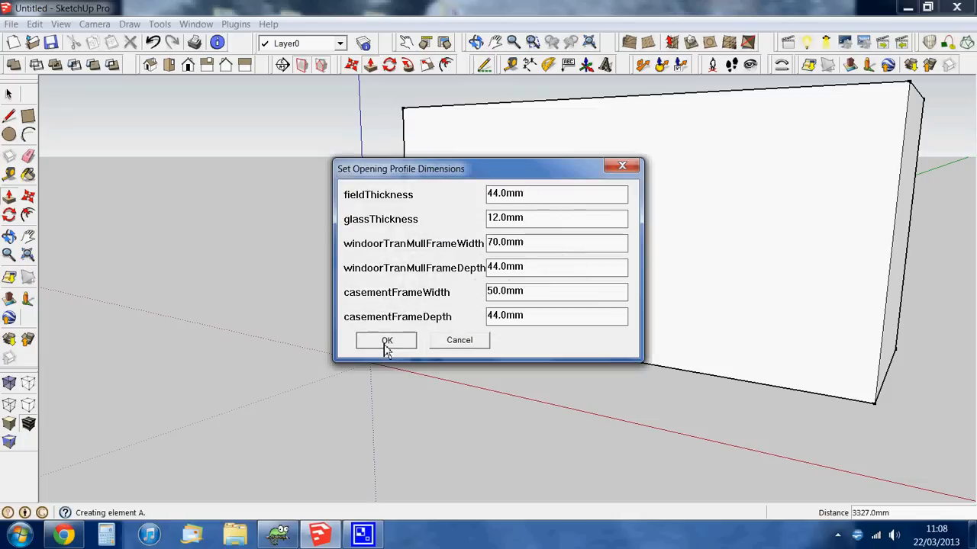
left_click(385, 348)
left_click(455, 294)
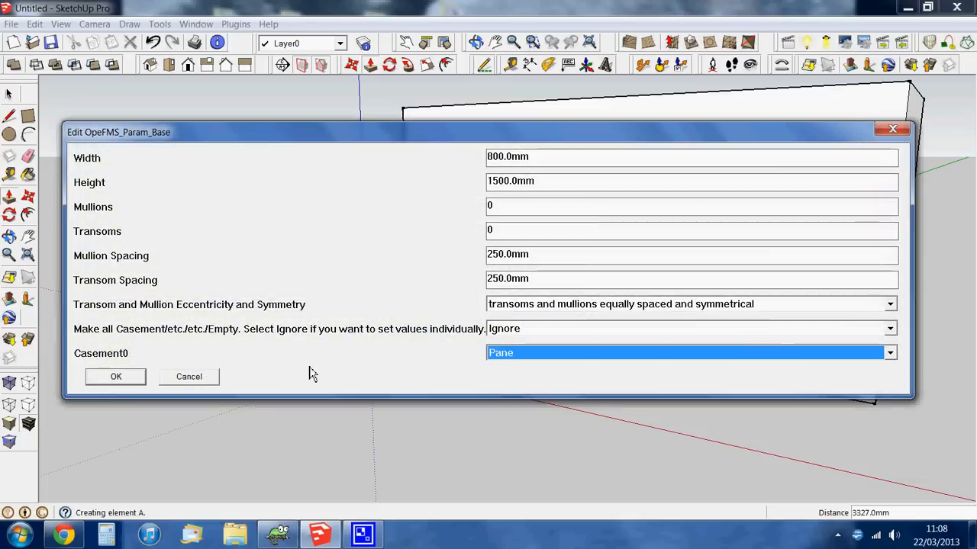
left_click(161, 367)
- Define element B as a Single-plain door with a Left handle, 800 by 1500 mm, and place the assembly at the front wall's base edge
left_click(561, 256)
left_click(539, 284)
left_click(447, 280)
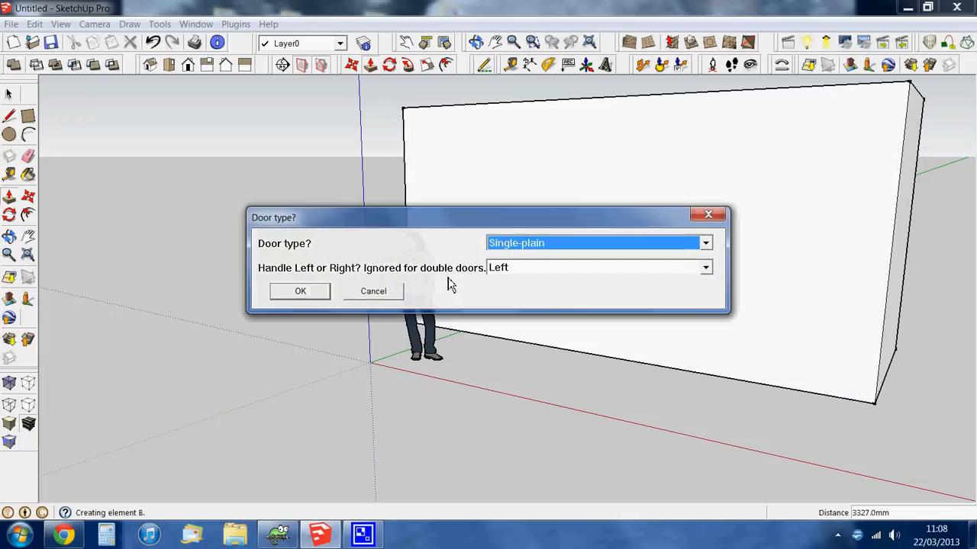
left_click(325, 295)
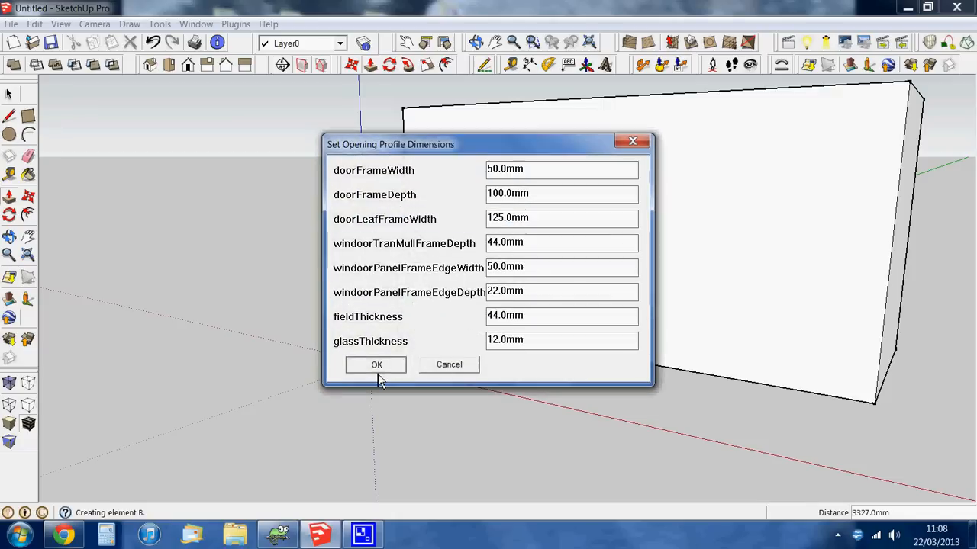
left_click(377, 365)
left_click(457, 295)
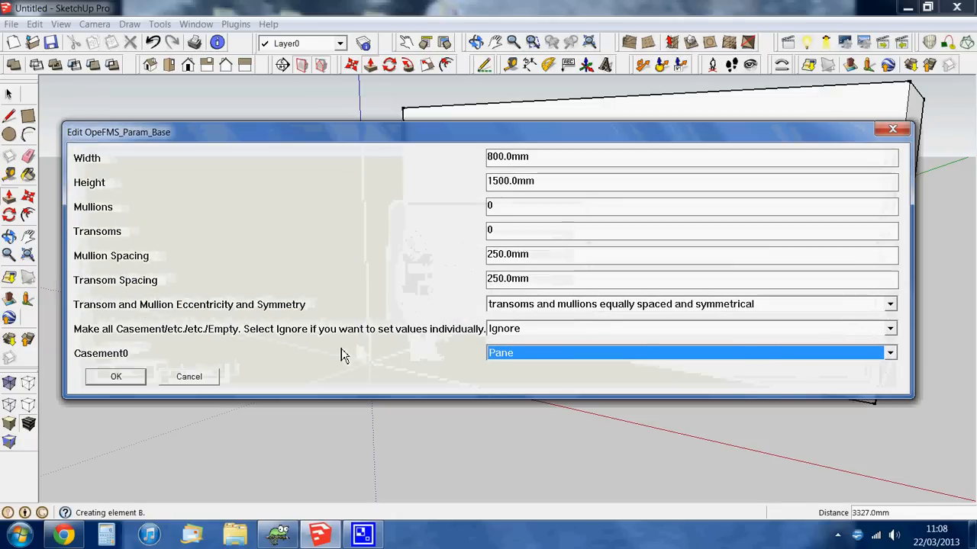
left_click(124, 375)
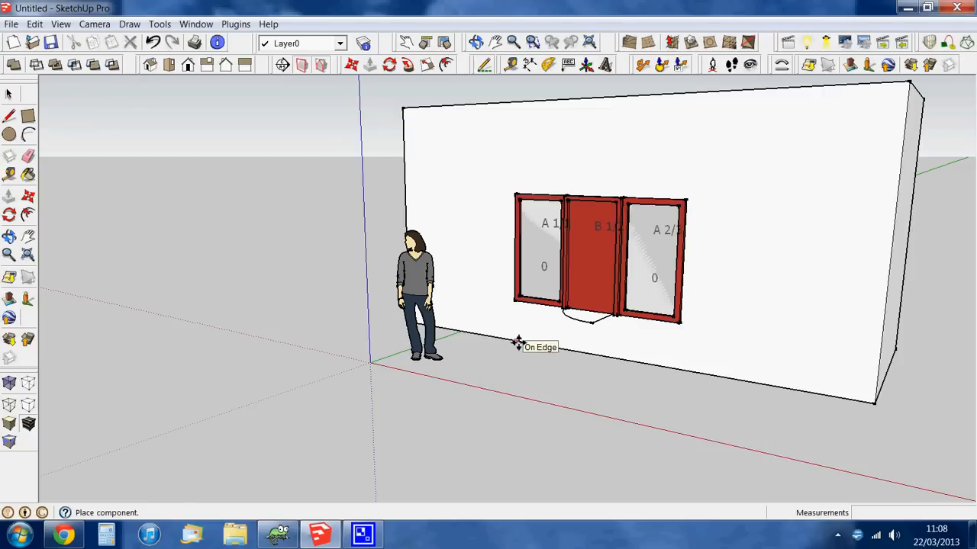
left_click(518, 343)
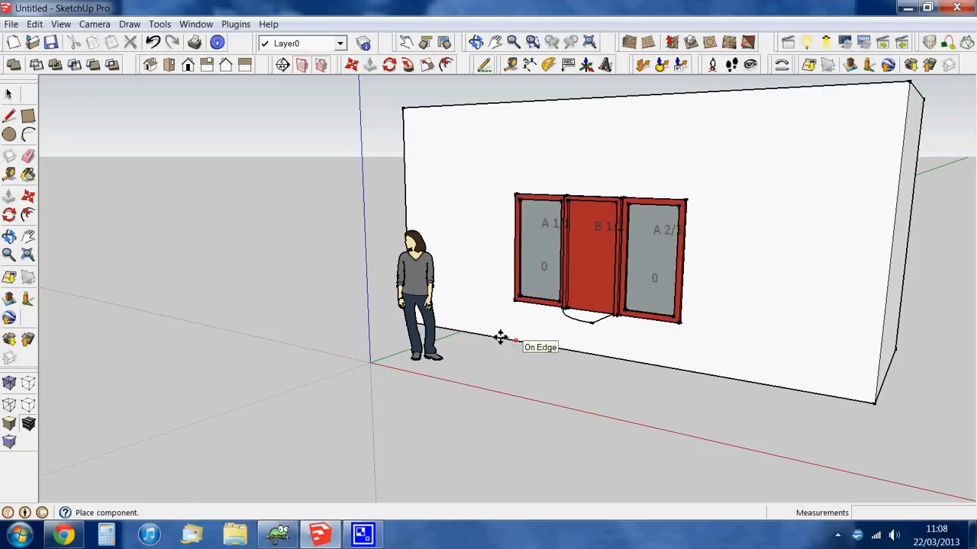
- Move the human figure from the origin about 2205 mm to the front wall's base edge
left_click(11, 93)
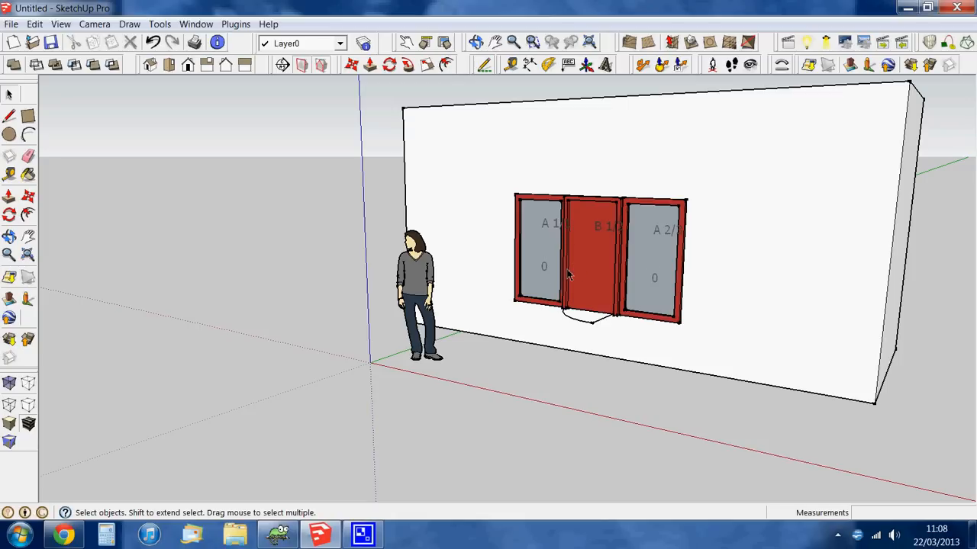
left_click(417, 309)
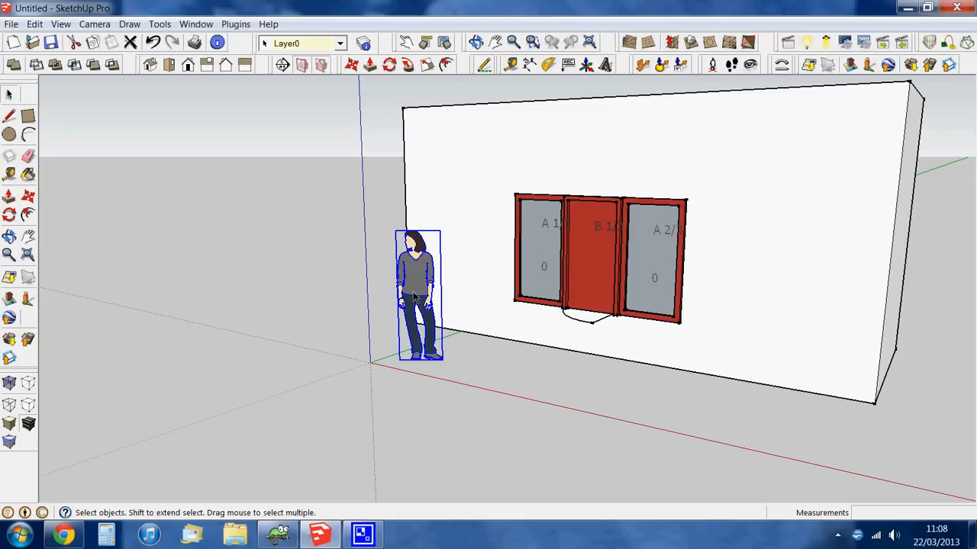
left_click(29, 199)
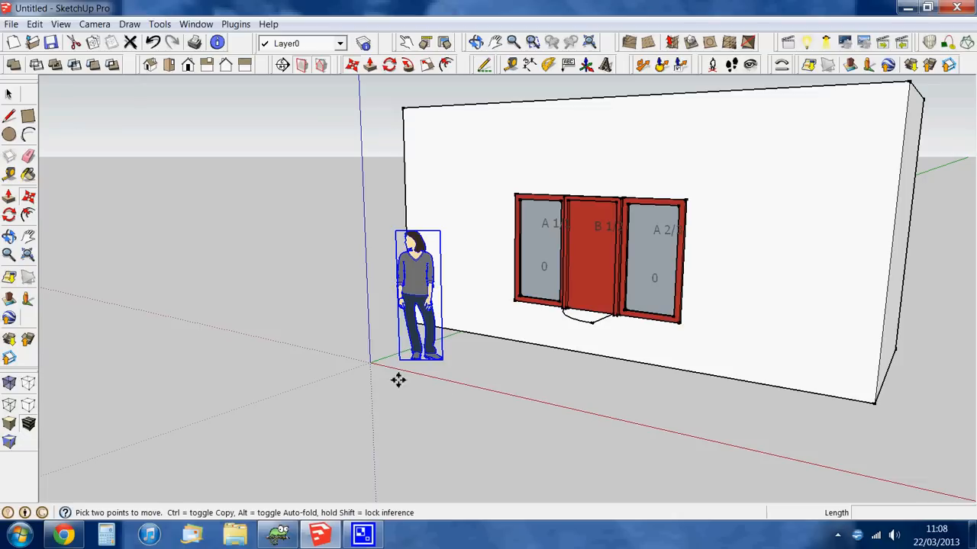
left_click(371, 367)
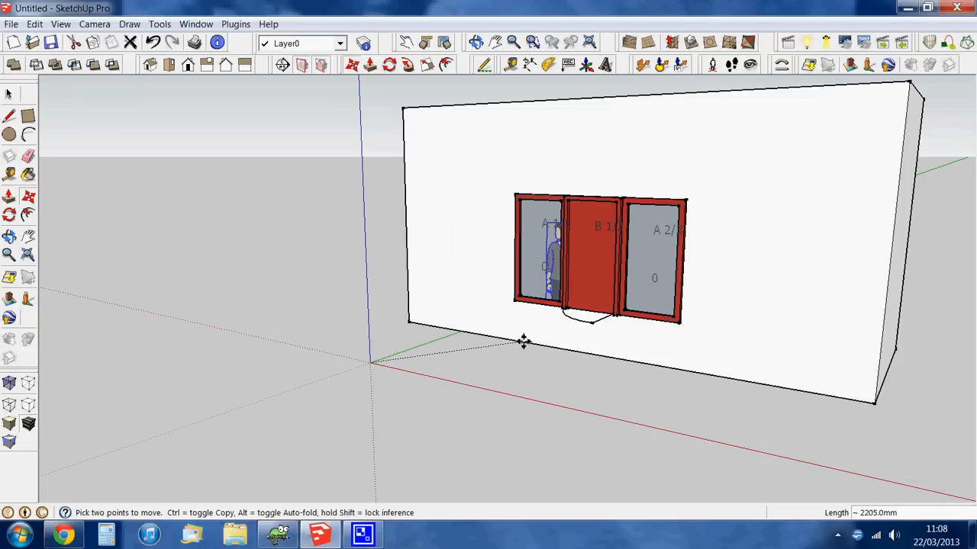
left_click(524, 341)
- Open the placed opening for WinDoor editing, keeping pattern ABA, overall width 2400 mm and head height 2100 mm
left_click(9, 93)
left_click(597, 266)
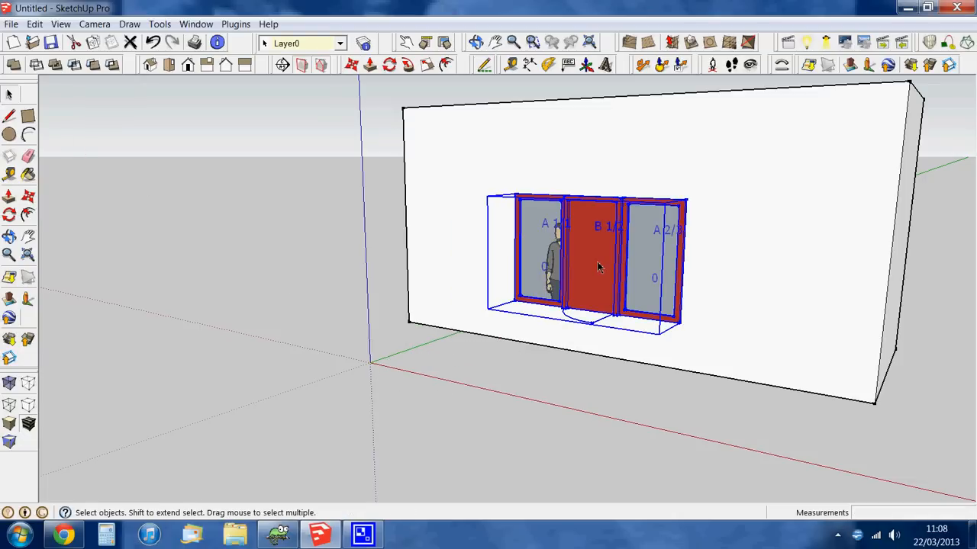
right_click(598, 267)
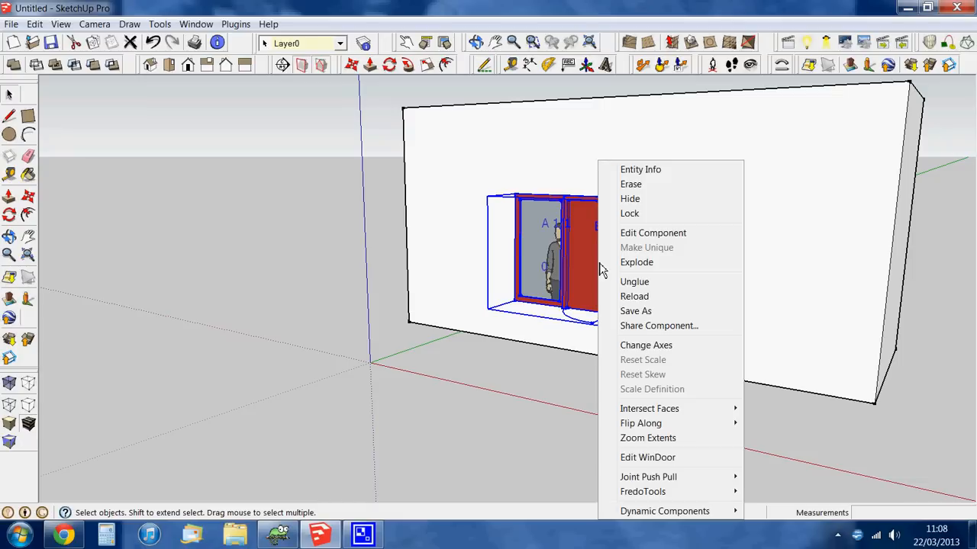
left_click(652, 461)
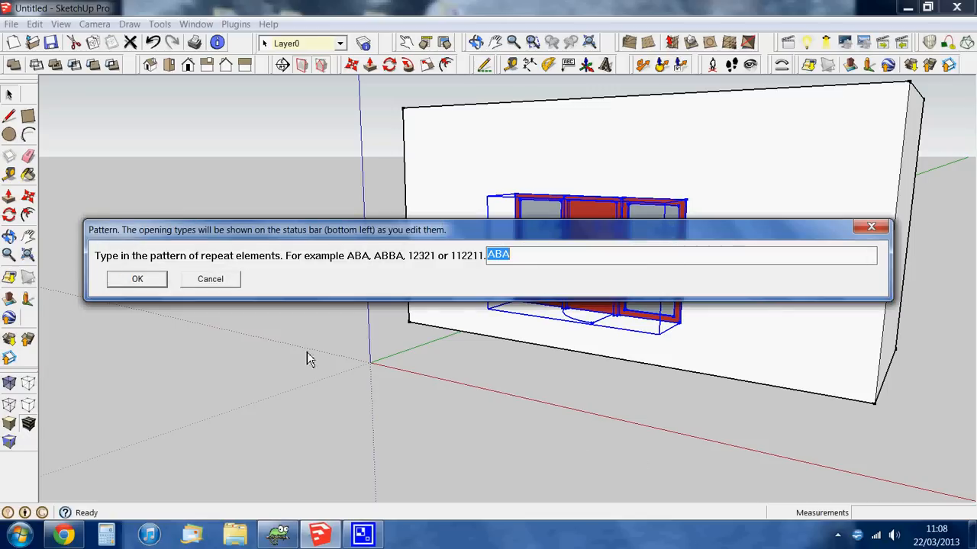
left_click_drag(493, 241, 469, 112)
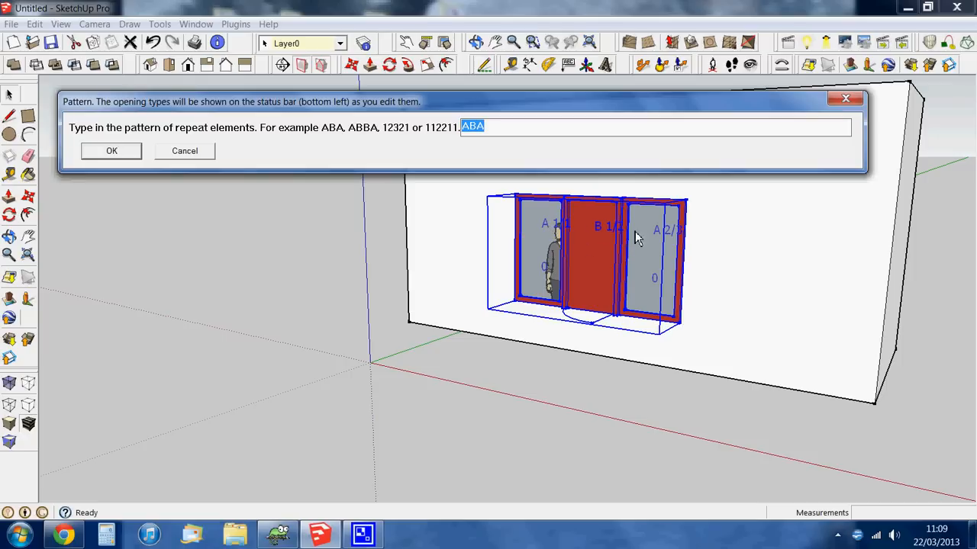
left_click(110, 151)
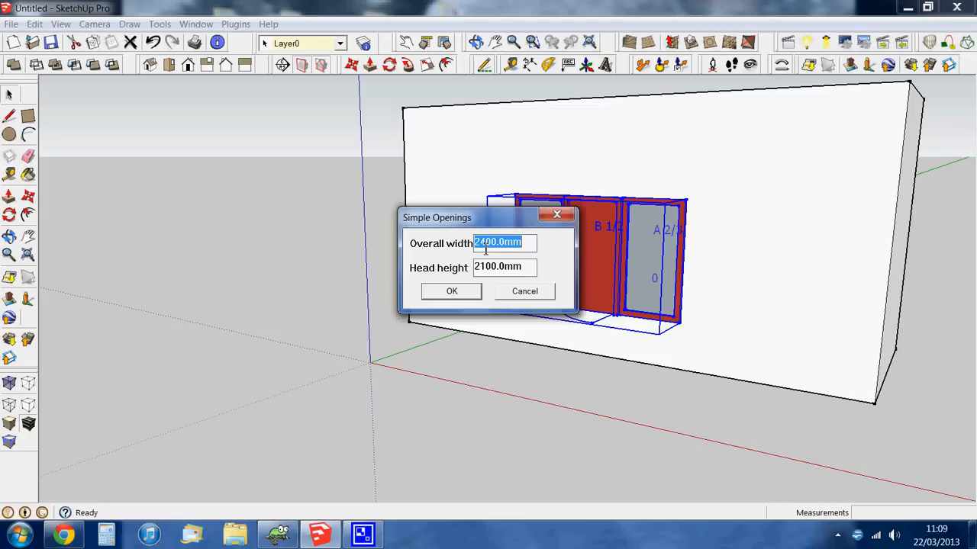
left_click_drag(461, 224, 280, 210)
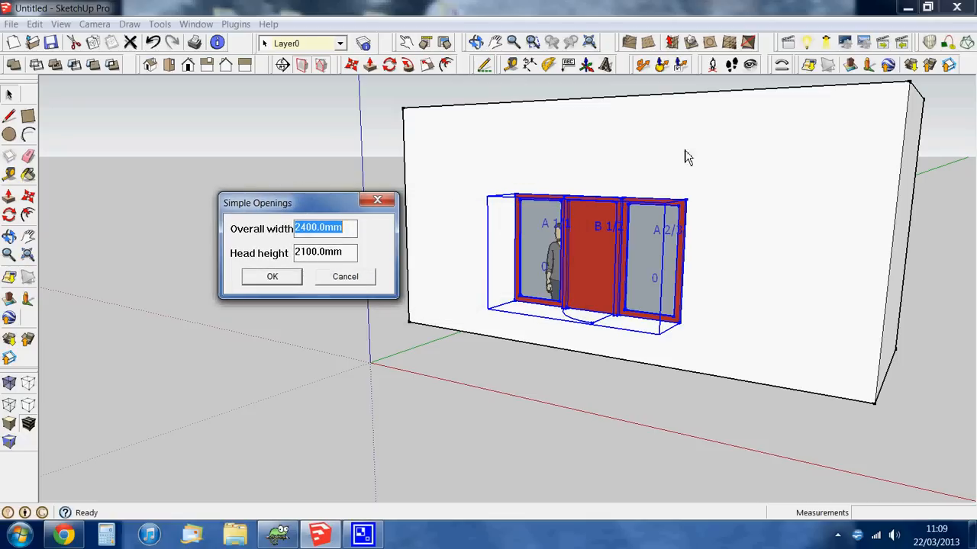
left_click(276, 277)
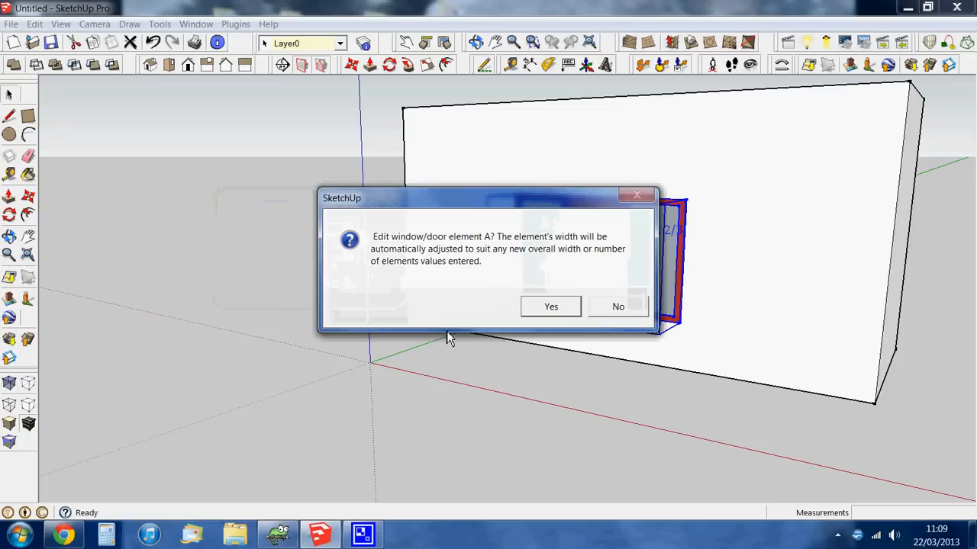
- Edit element A as a Window, keeping the default profile dimensions and confirming its frame and glass colours
left_click(558, 310)
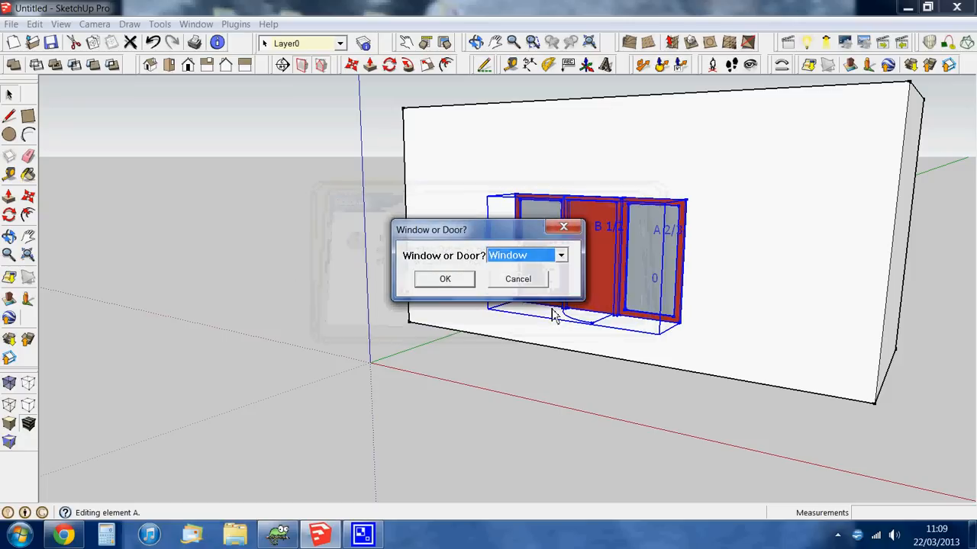
left_click(445, 280)
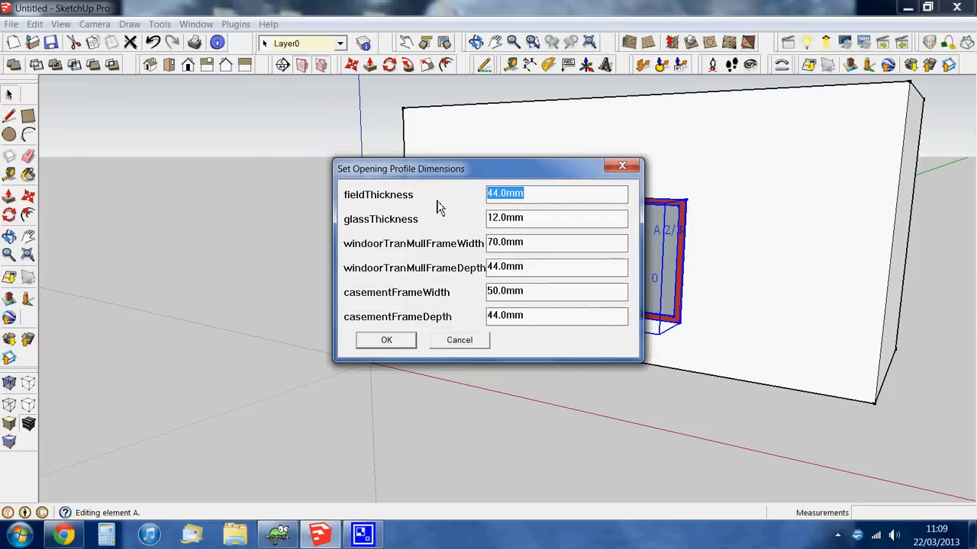
left_click_drag(444, 168, 240, 137)
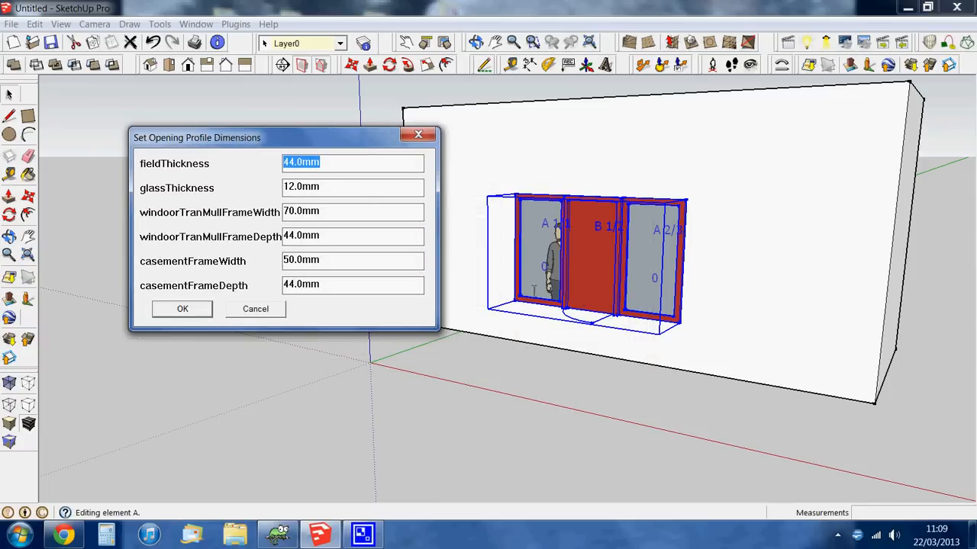
left_click(183, 310)
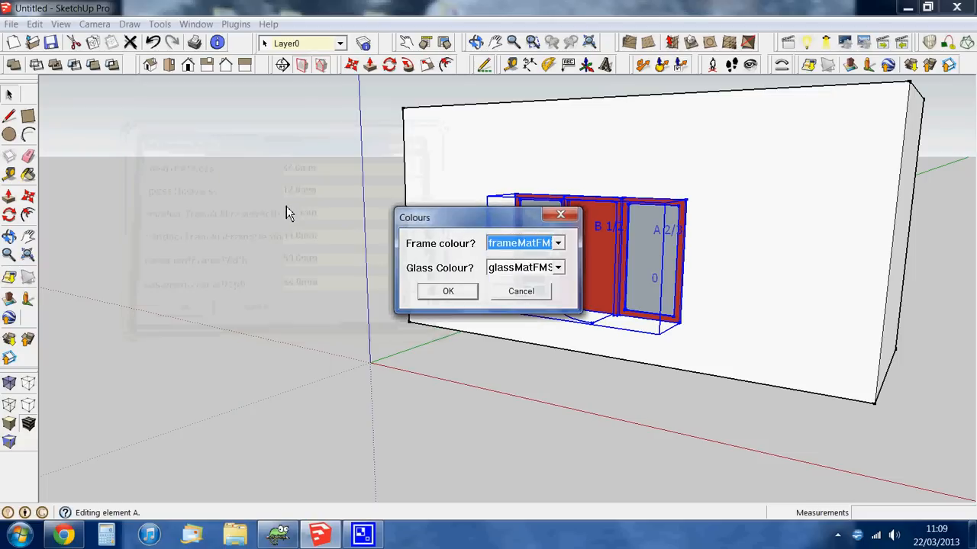
left_click(558, 243)
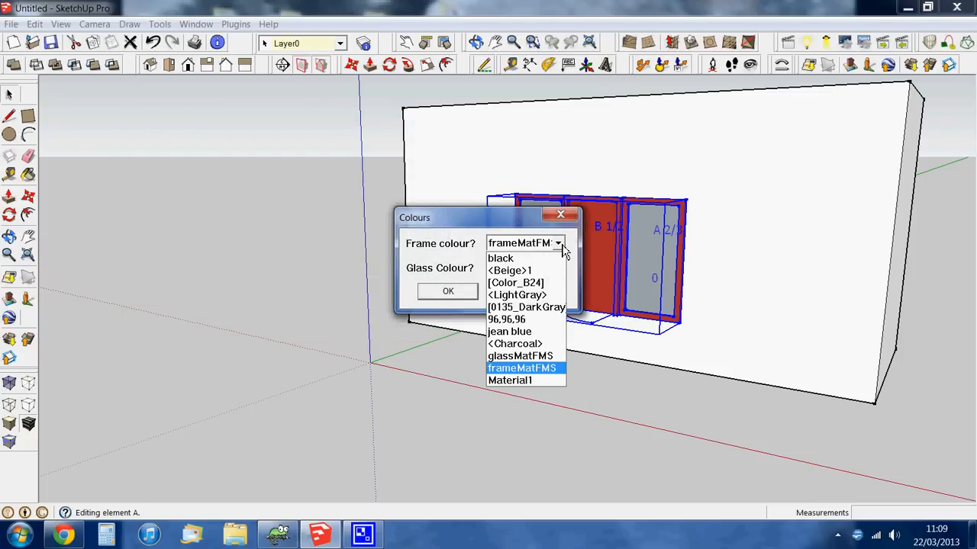
left_click(535, 271)
left_click(445, 291)
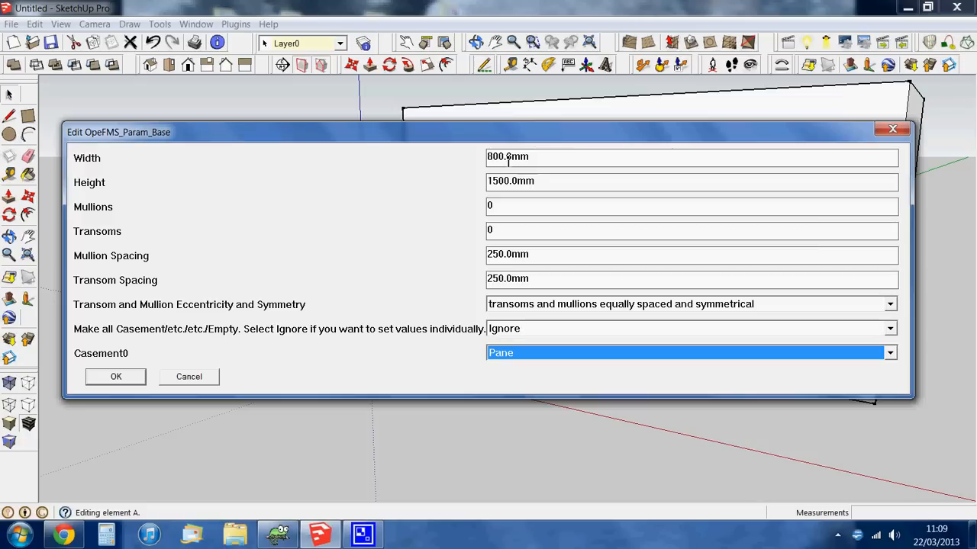
- Set element A's height to 1200 mm with 1 mullion and 1 transom, keeping transoms and mullions equally spaced and symmetrical
left_click_drag(498, 183, 493, 184)
type("2")
key("Tab")
type("1")
key("Tab")
type("1")
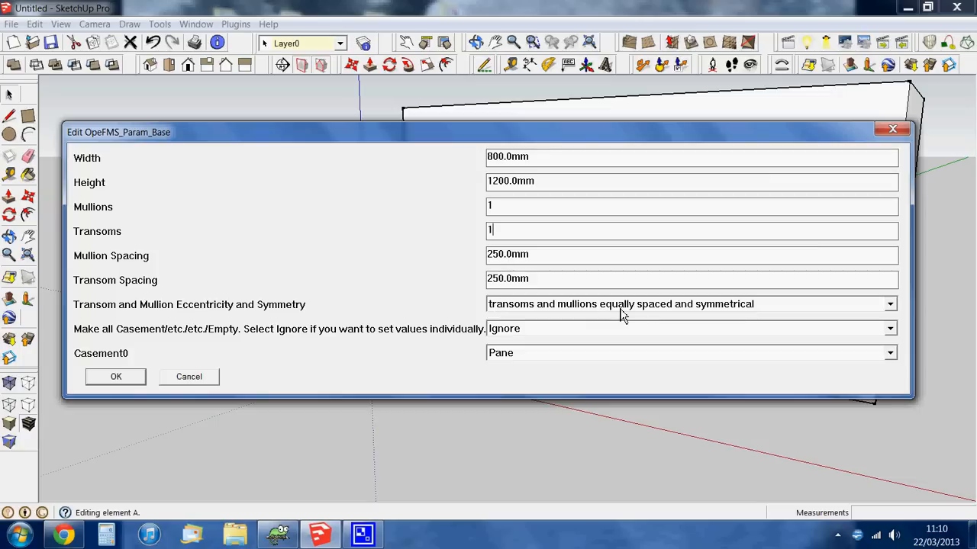
left_click(889, 305)
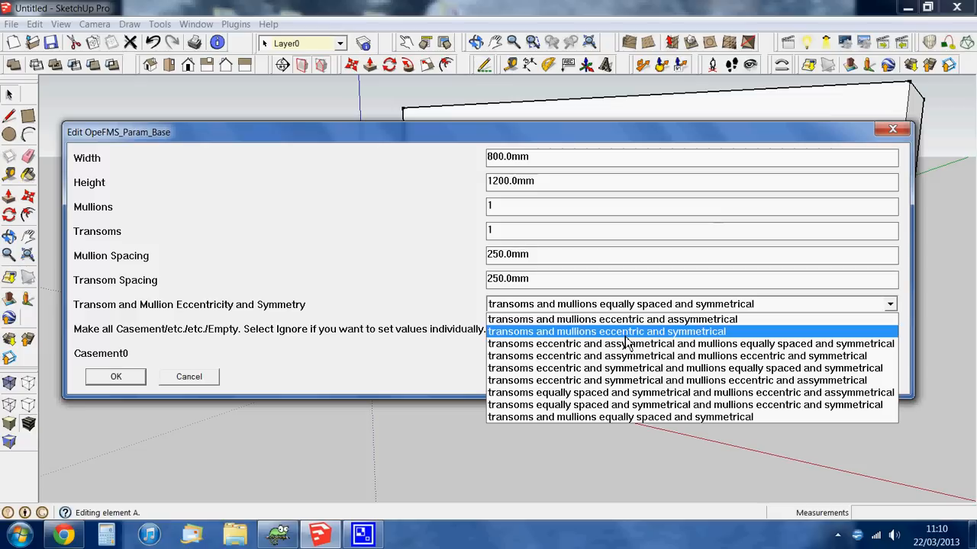
left_click(427, 263)
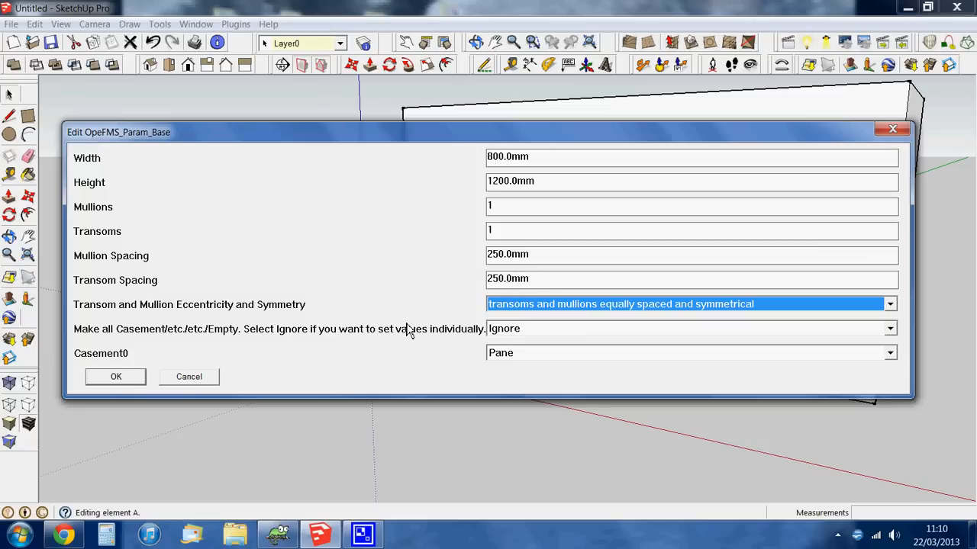
left_click(115, 376)
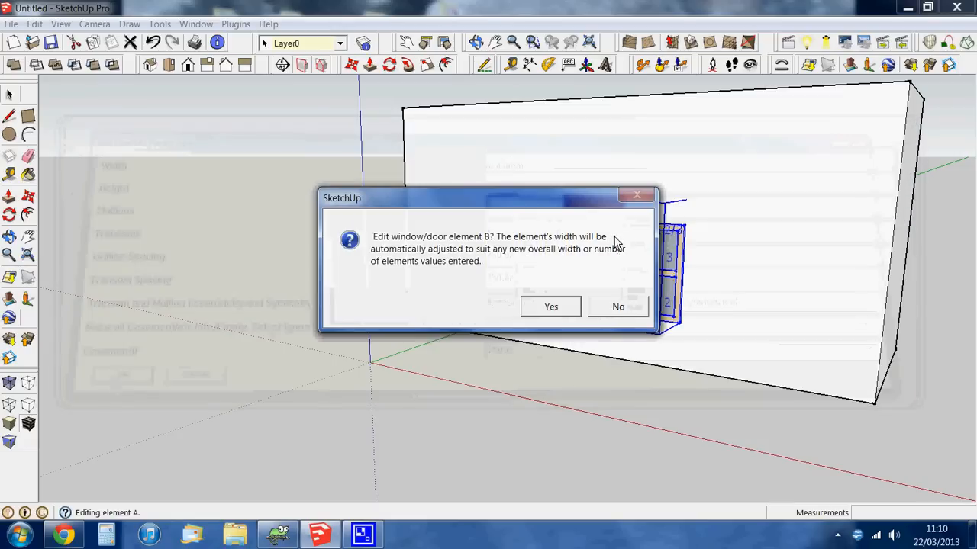
- Edit element B as a Door of type Single-panels with a Left handle, keeping the default profile dimensions and the frame and glass colours
left_click(548, 307)
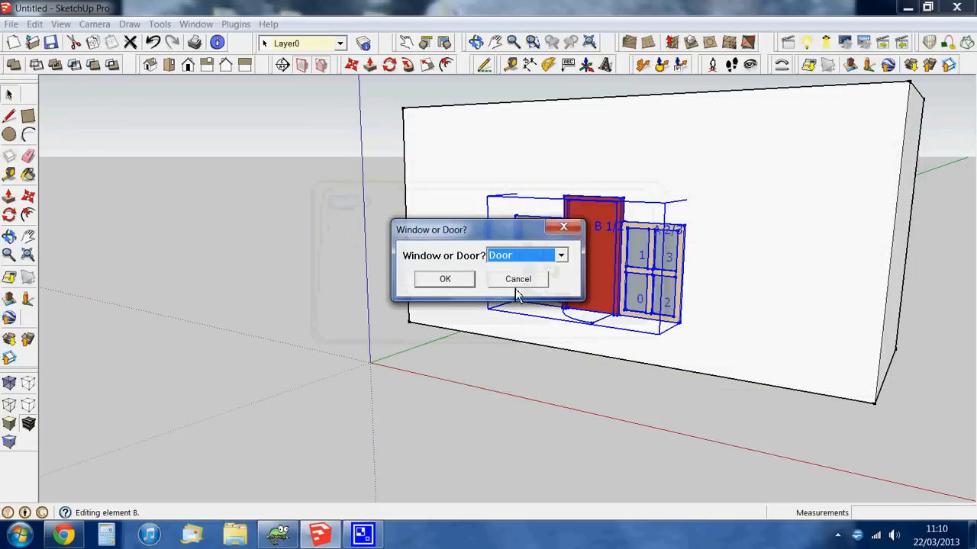
left_click(441, 281)
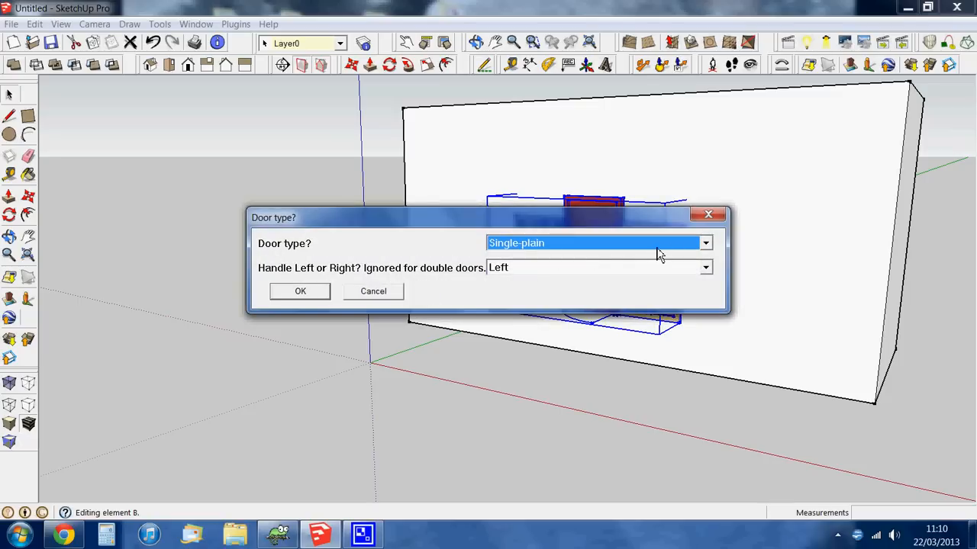
left_click(705, 244)
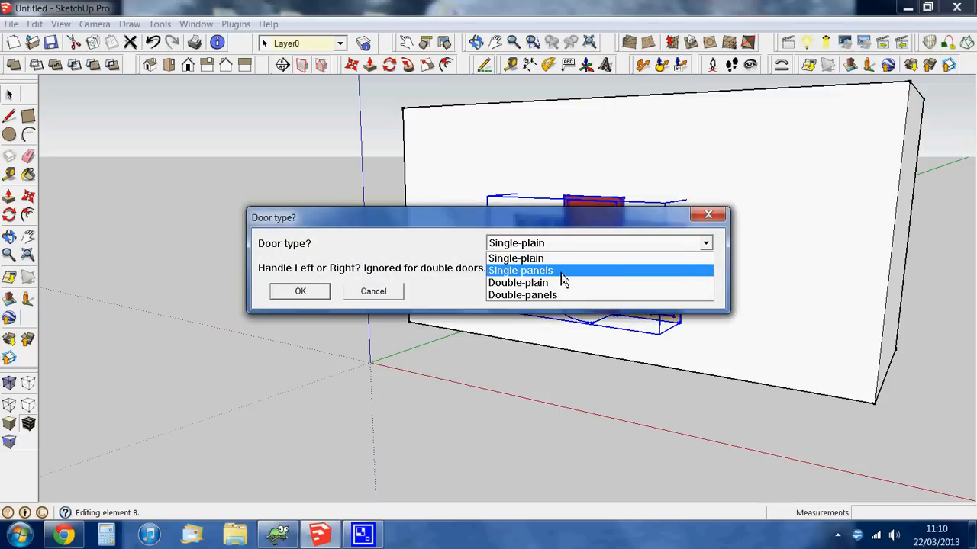
left_click(563, 273)
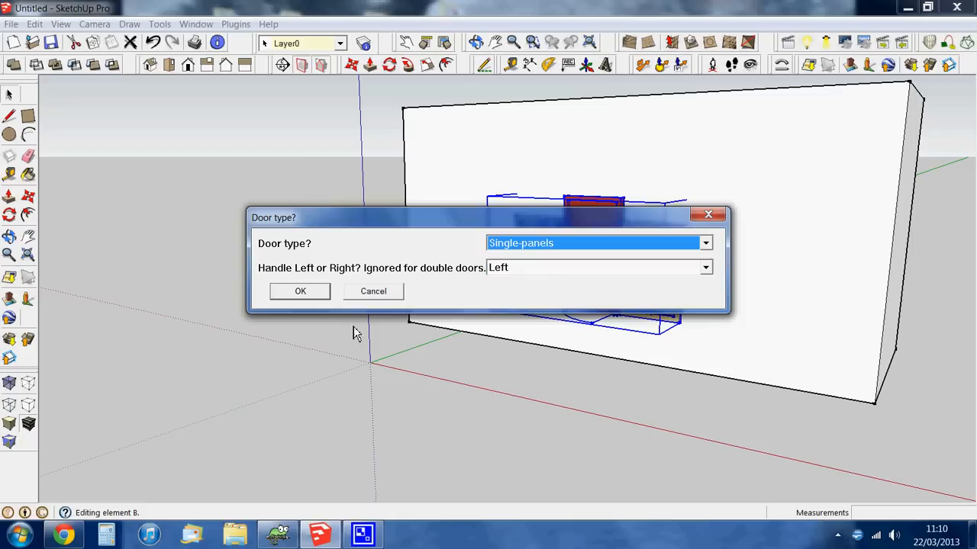
left_click(309, 298)
left_click(383, 366)
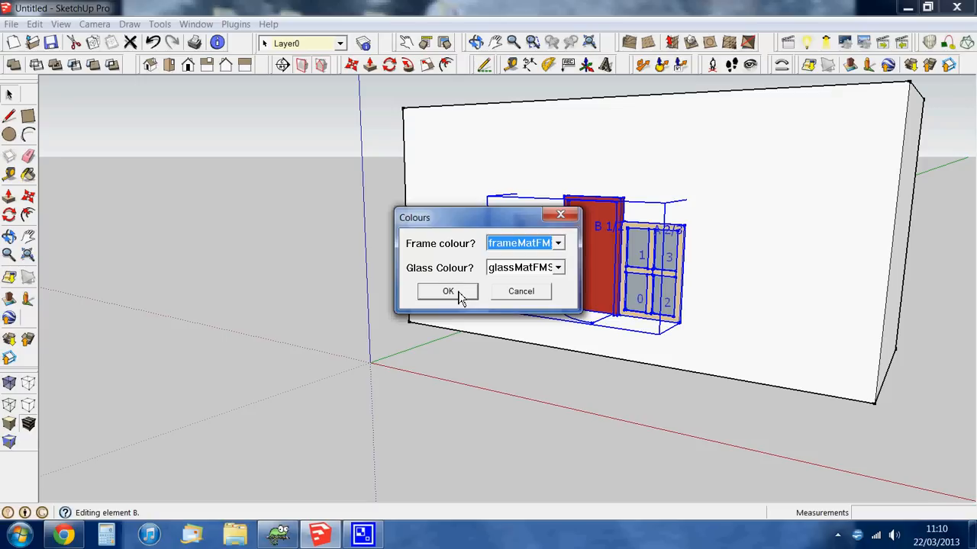
left_click(459, 294)
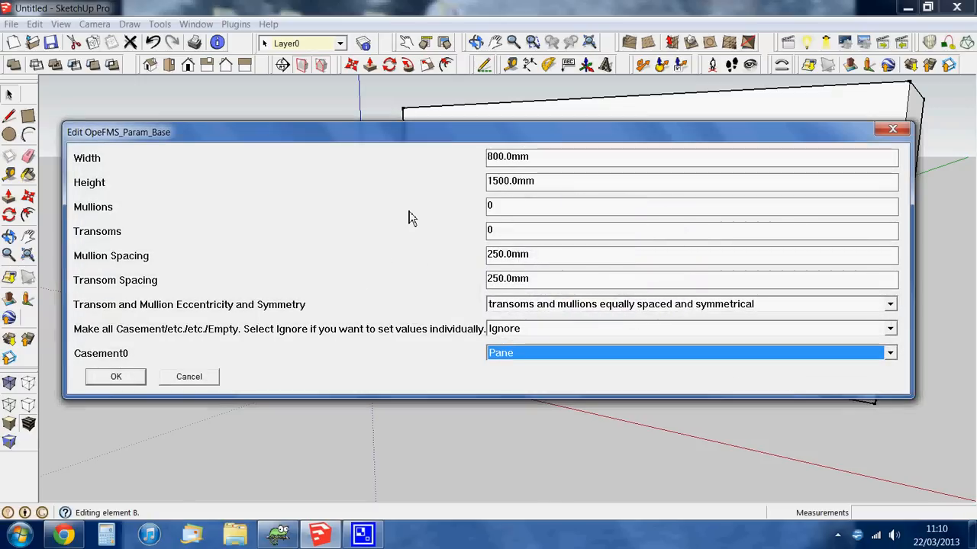
- Set element B's height to 2100 mm with 1 mullion and 2 transoms, keeping them equally spaced and symmetrical
left_click_drag(554, 183, 459, 187)
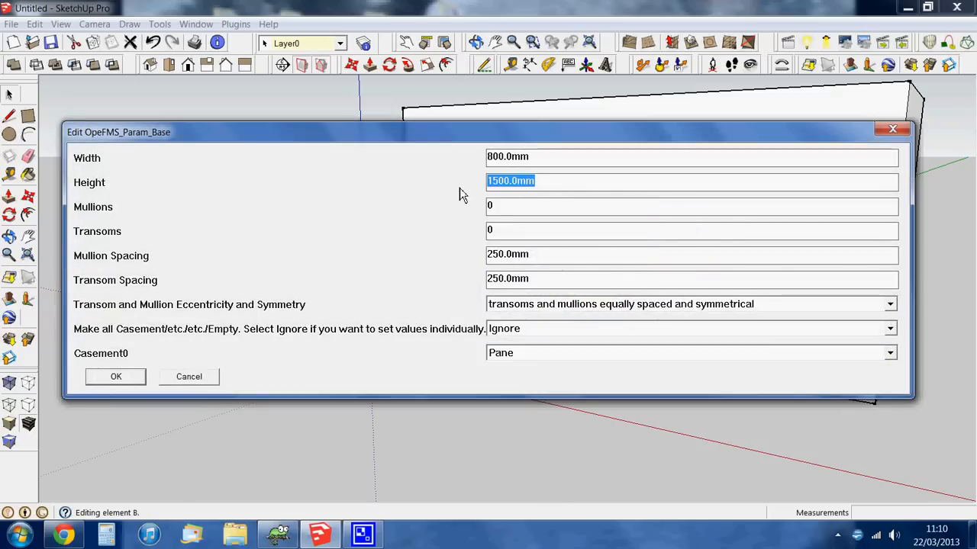
type("2100")
left_click_drag(504, 208, 423, 226)
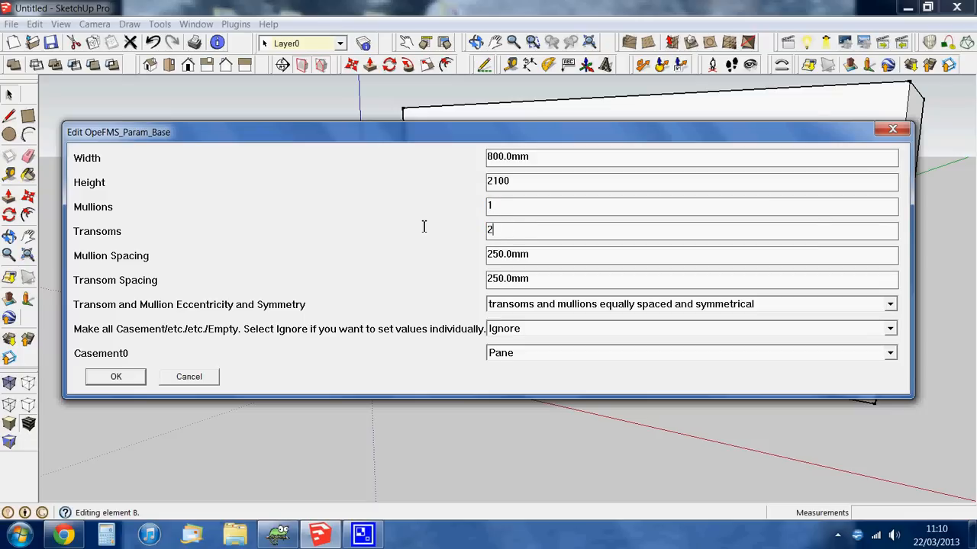
left_click(117, 381)
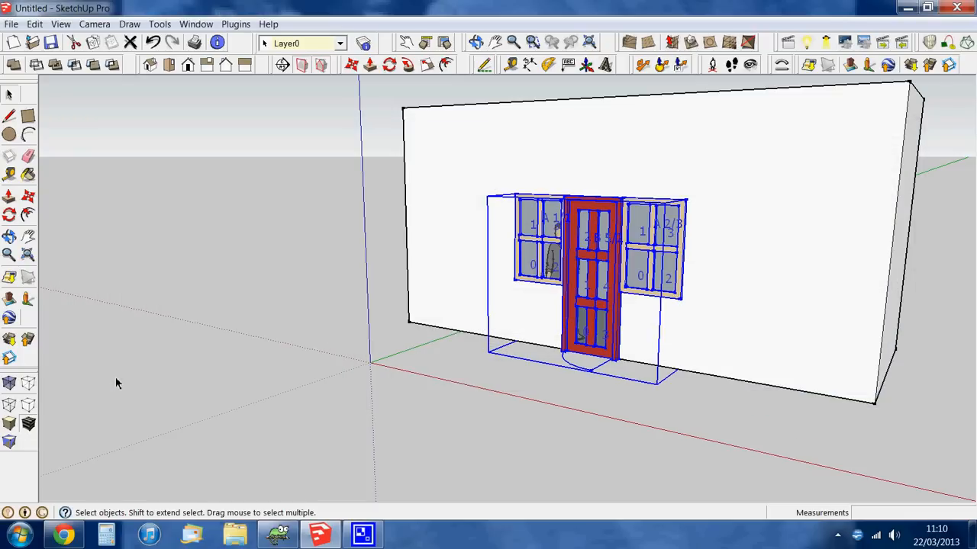
- Measure the height of the door's lowest panel, starting from its bottom corner on the handle-free frame edge
middle_click_drag(571, 375, 645, 371)
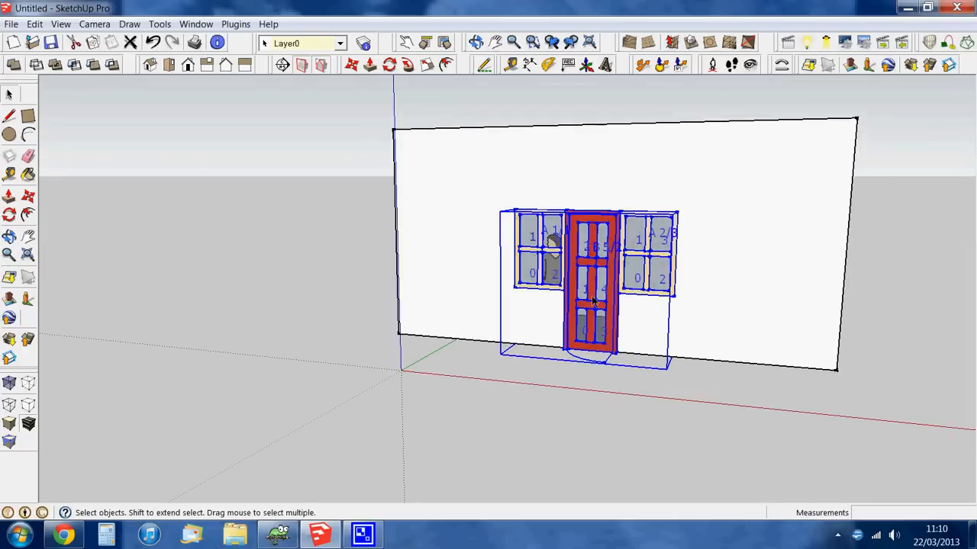
scroll(513, 276, "up", 2)
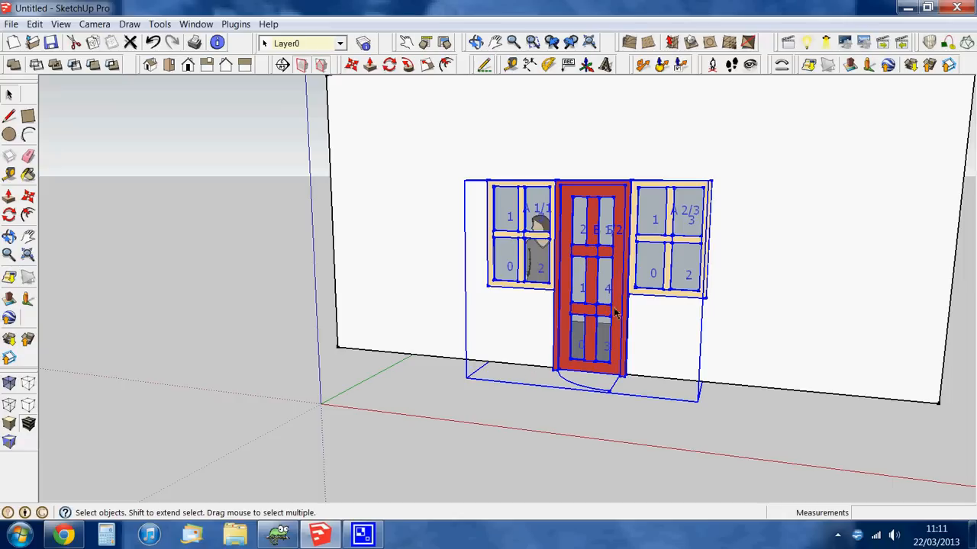
middle_click_drag(611, 324, 580, 330)
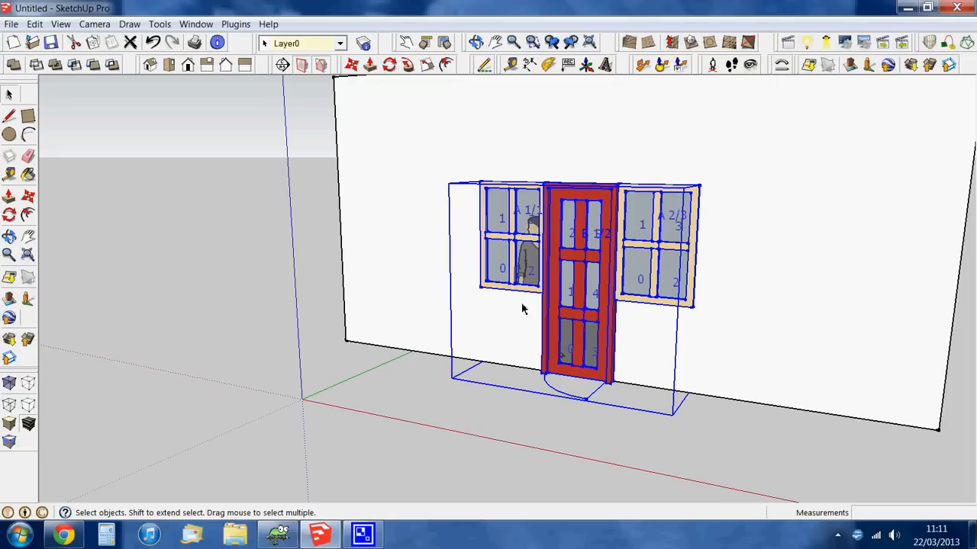
left_click(509, 65)
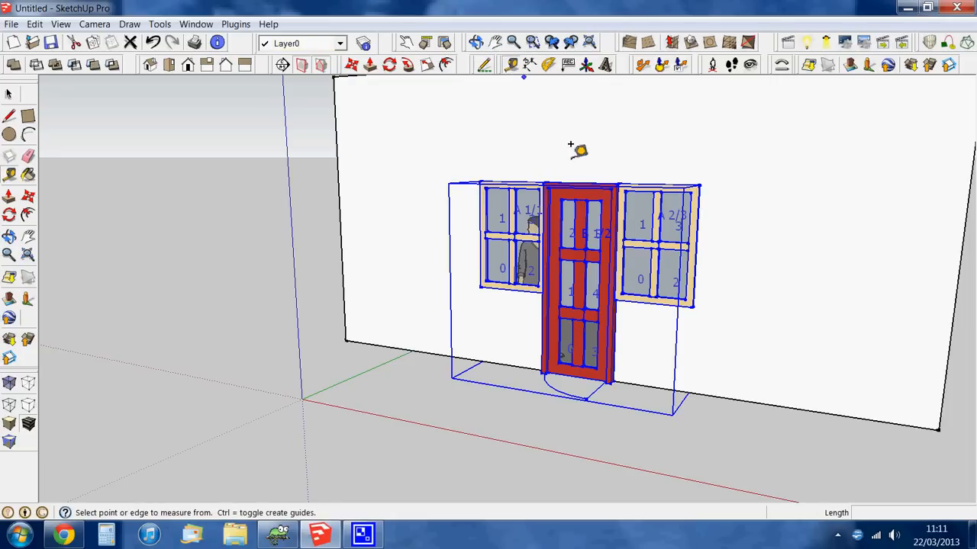
left_click(558, 364)
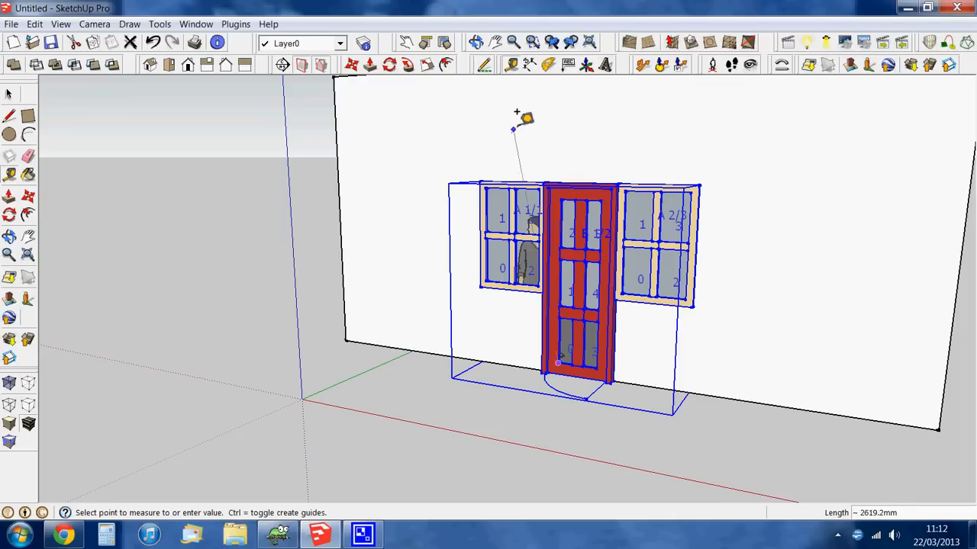
- Measure the thickness of the door's upper transom and halve it in Calculator
left_click(514, 68)
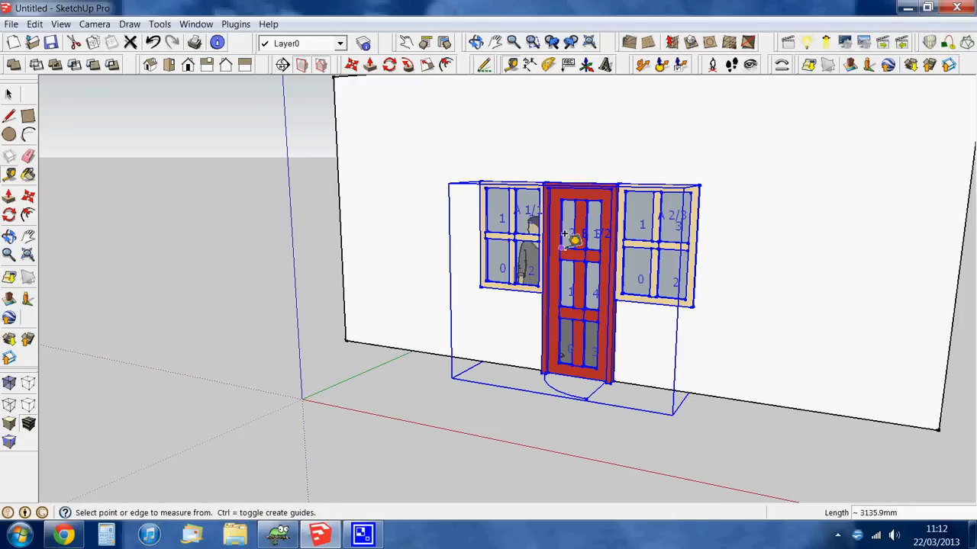
left_click(559, 258)
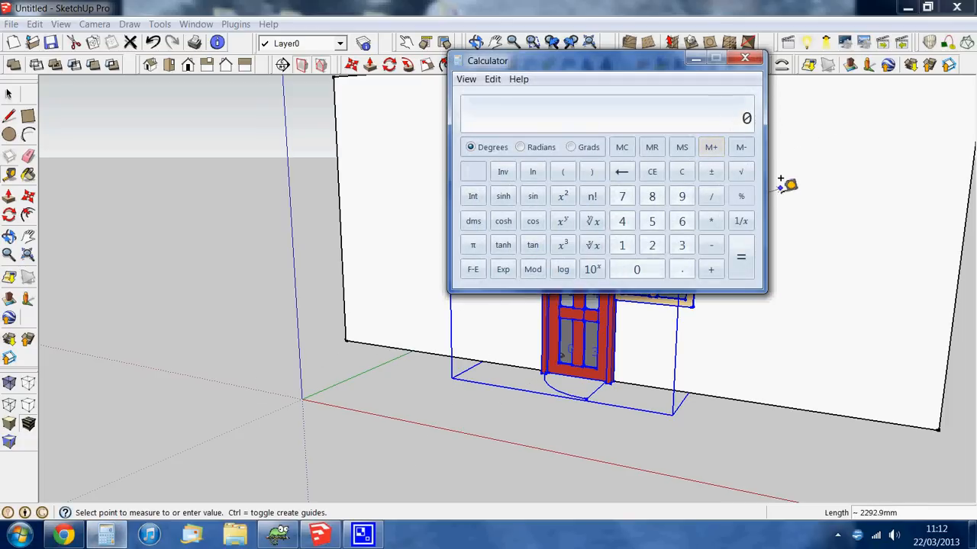
type("81.7 / 2")
key("Return")
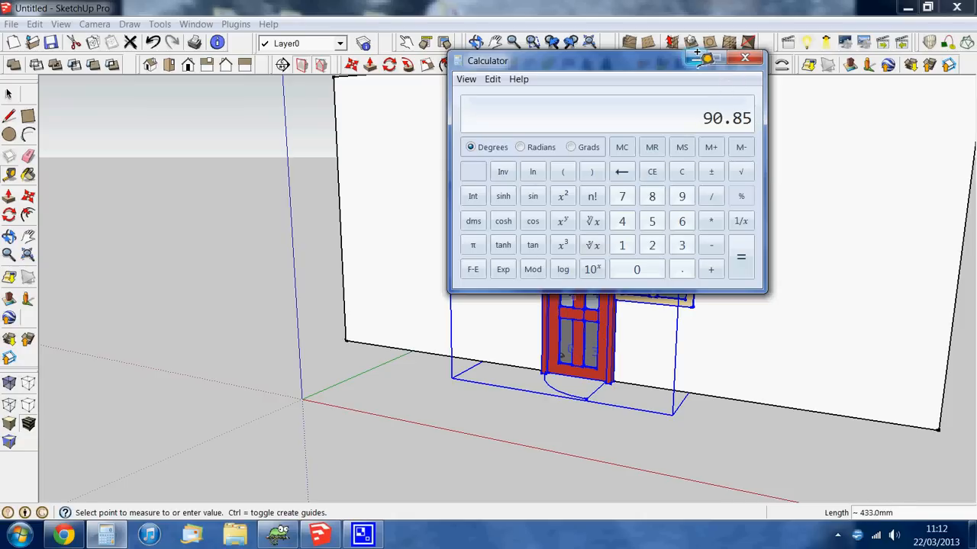
left_click(696, 59)
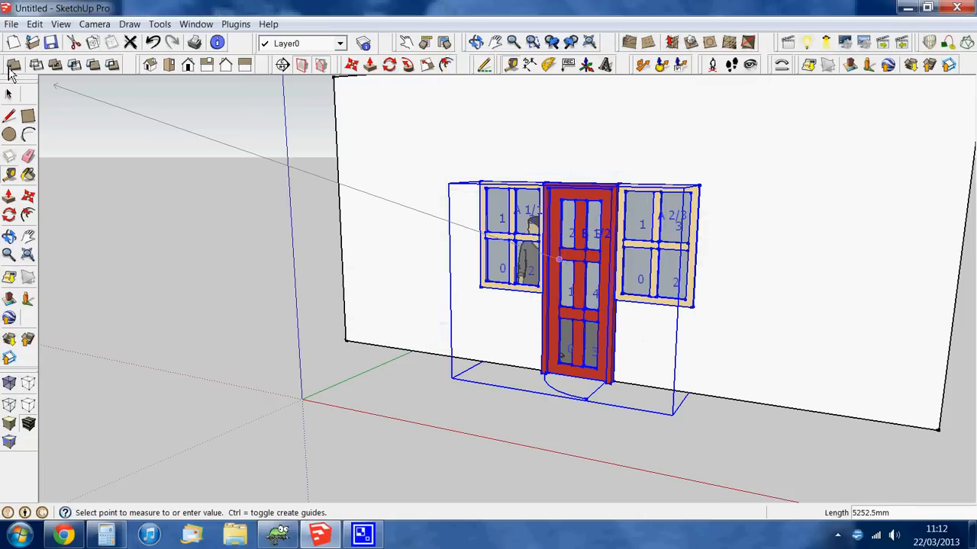
- Remeasure the door's lowest panel height and add 516.7 to the halved transom thickness in Calculator
left_click(510, 66)
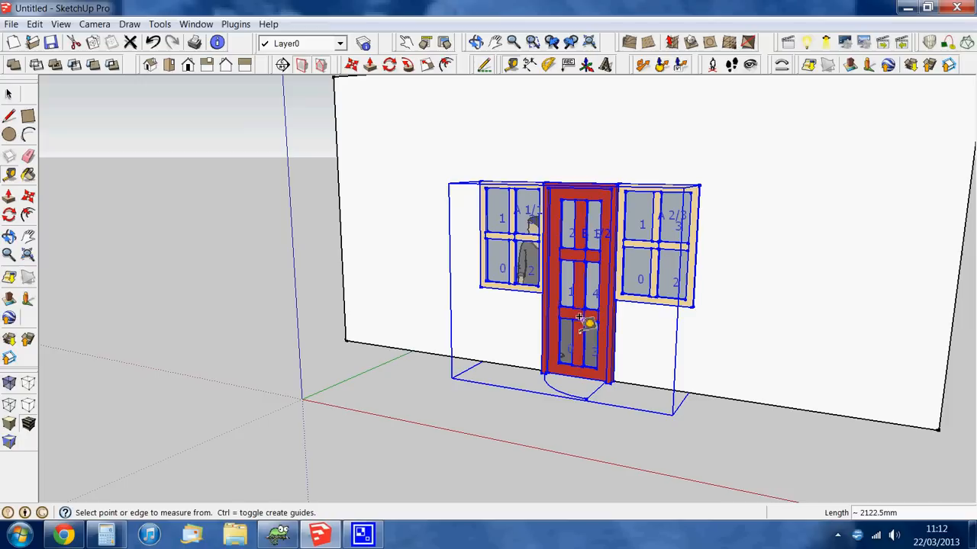
left_click(559, 364)
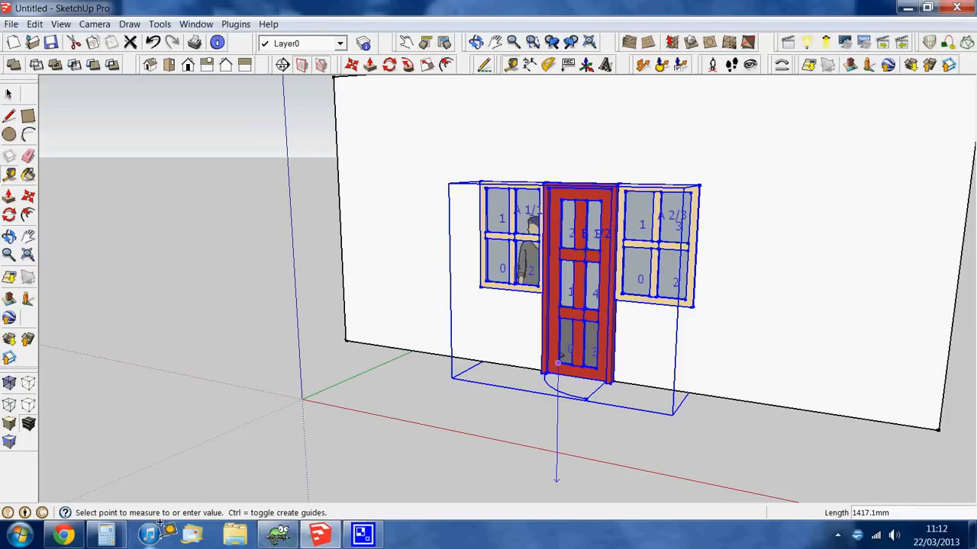
left_click(106, 534)
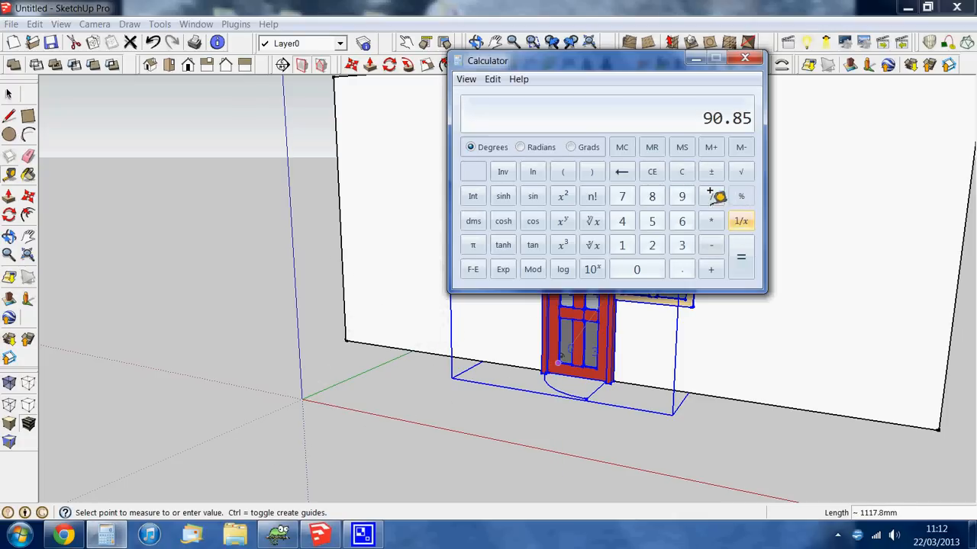
left_click(711, 267)
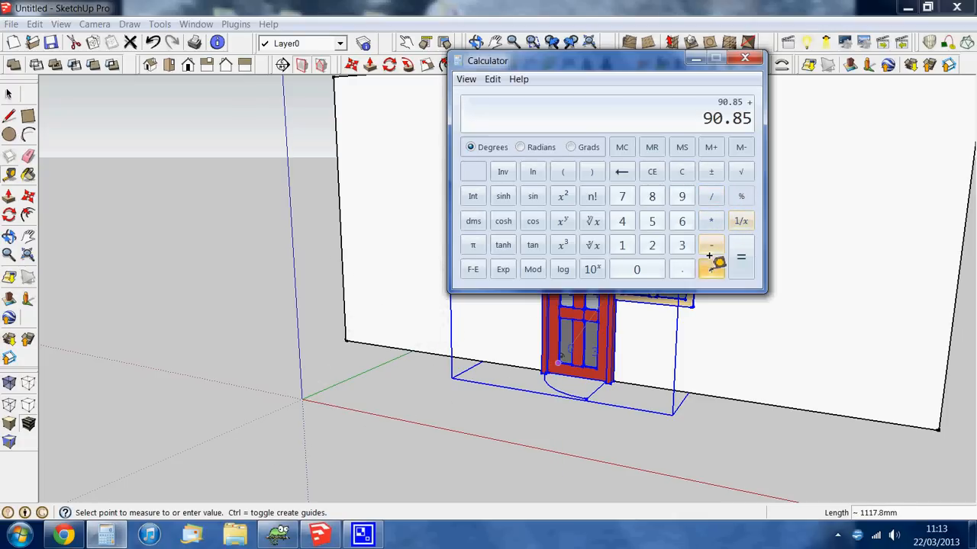
type("516.7")
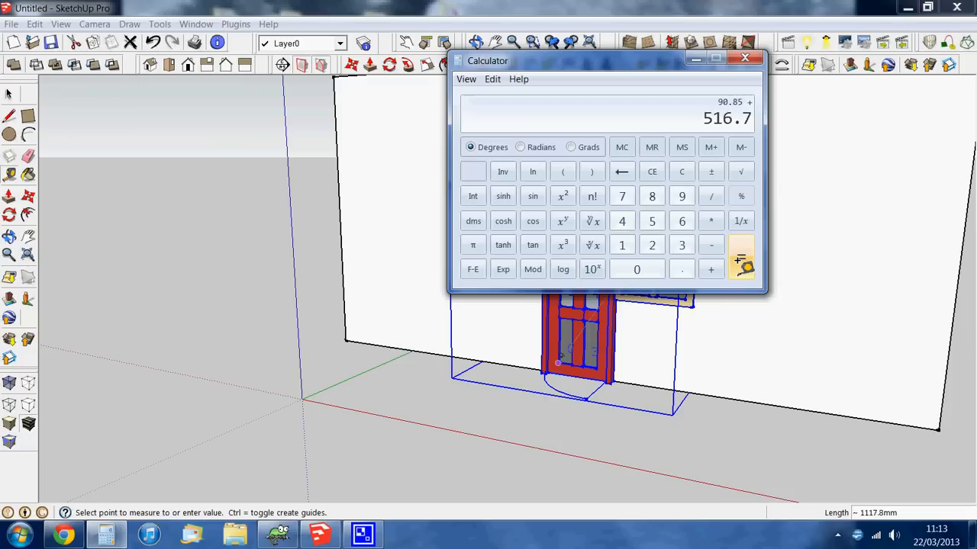
left_click(739, 261)
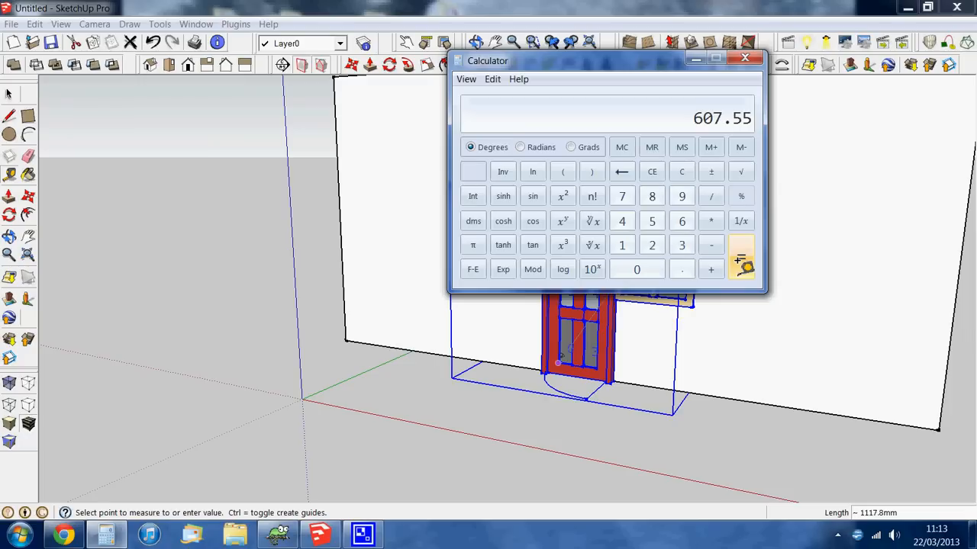
left_click(693, 60)
- Reopen the window-door-window opening for WinDoor editing, keeping its overall settings and leaving element A unedited
left_click(9, 94)
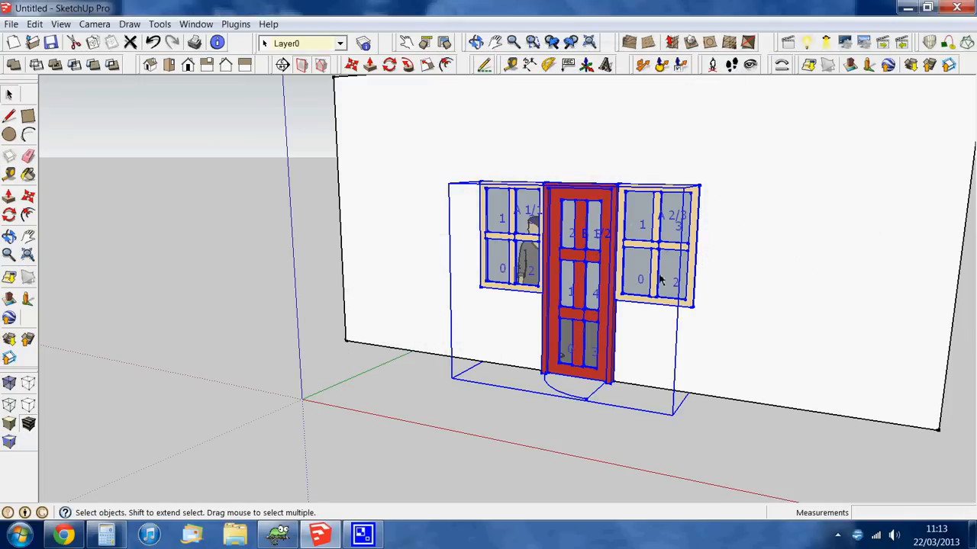
right_click(575, 161)
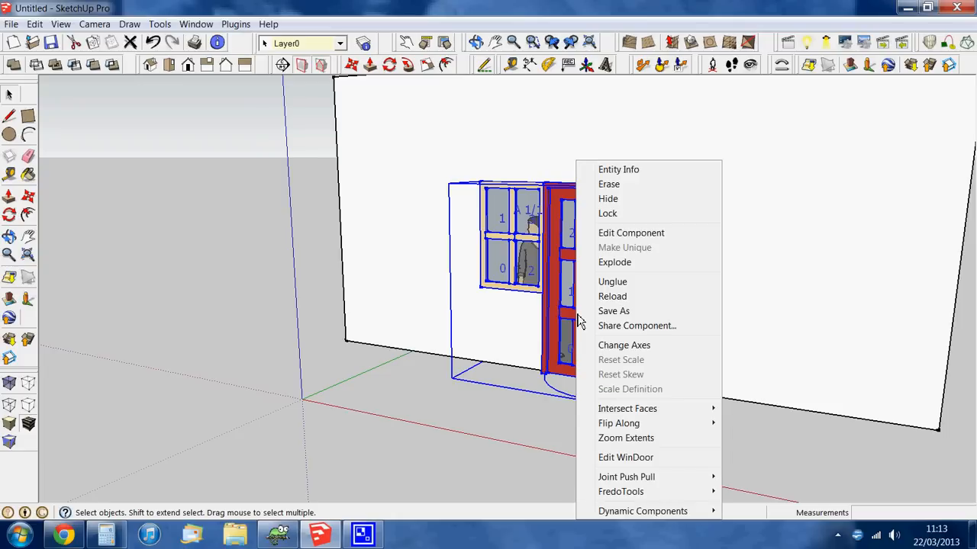
left_click(625, 458)
left_click(141, 279)
left_click(453, 290)
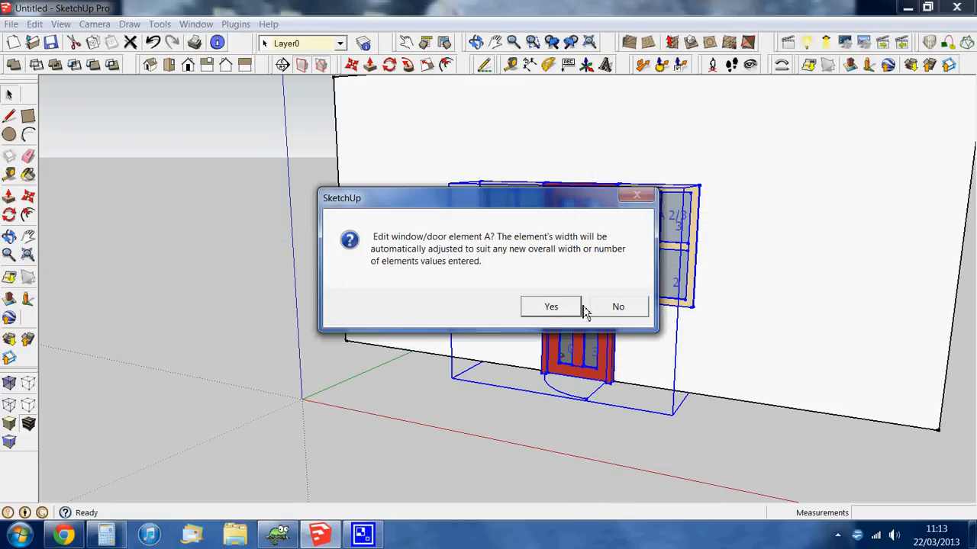
left_click(618, 309)
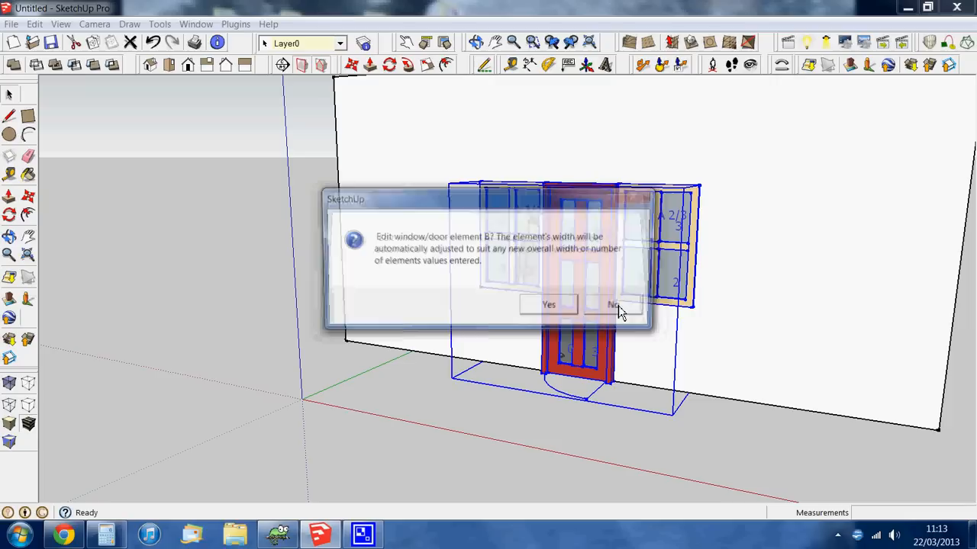
- Edit element B again, keeping it a Door with the same door type, handle side, profile dimensions and colours
left_click(551, 306)
left_click(439, 289)
left_click(312, 296)
left_click(376, 365)
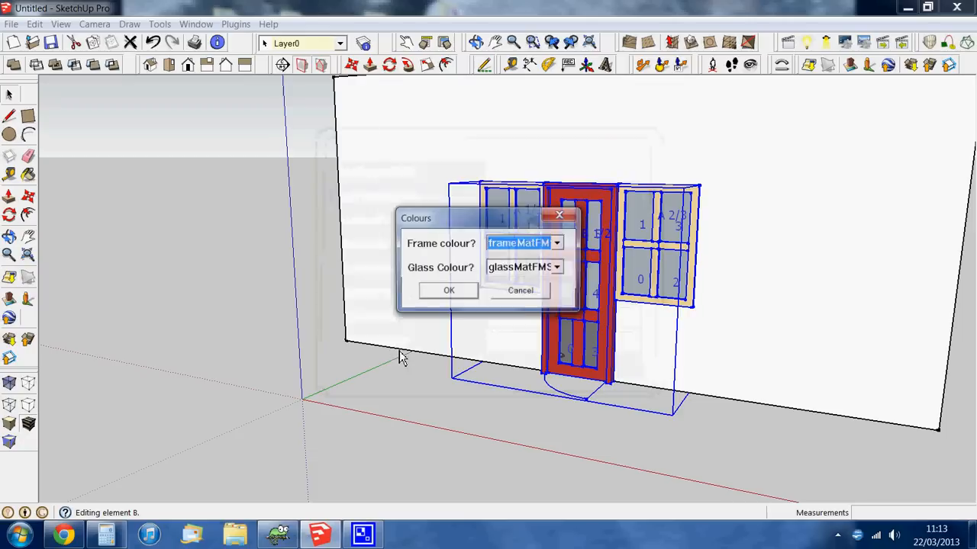
left_click(436, 298)
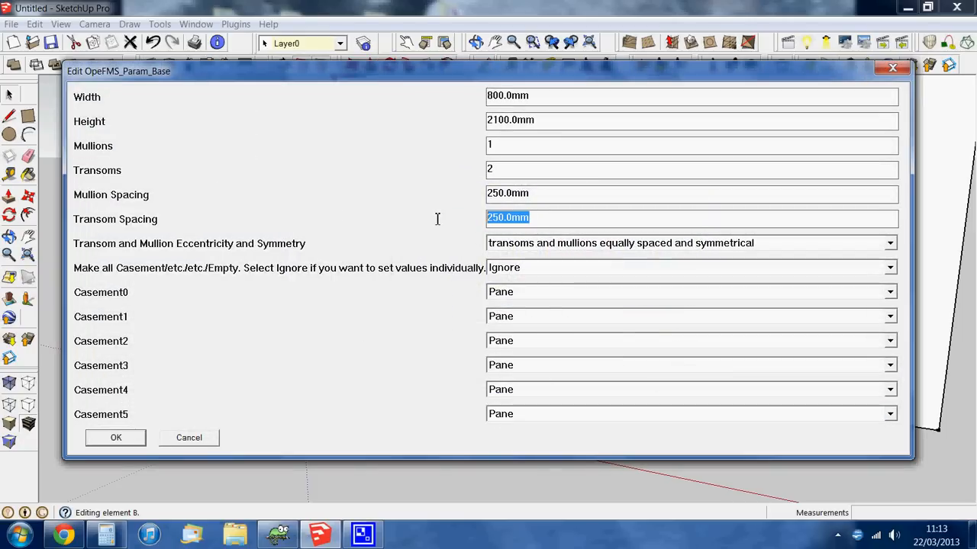
- Set element B's transom spacing to 607.5 mm, with transoms eccentric and assymmetrical and mullions equally spaced and symmetrical
type("607.5")
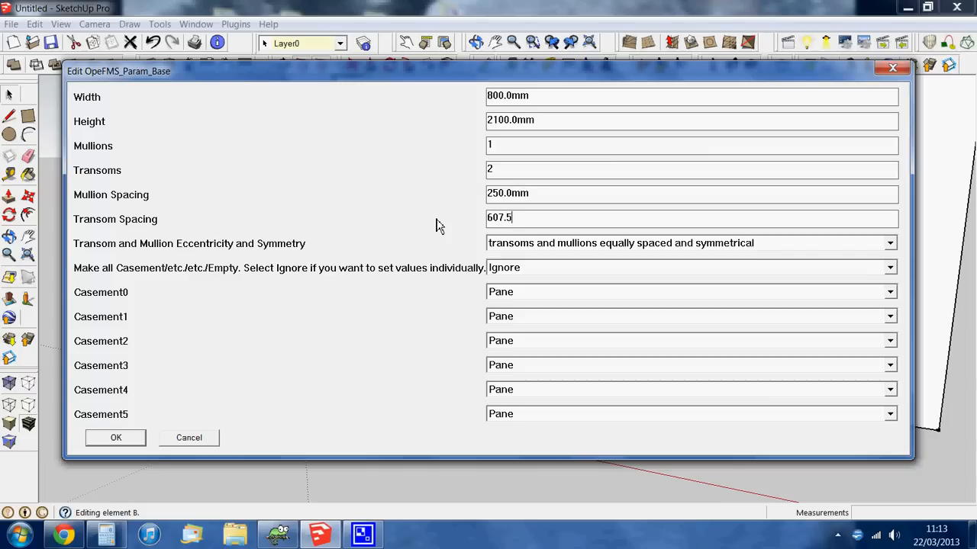
left_click(891, 242)
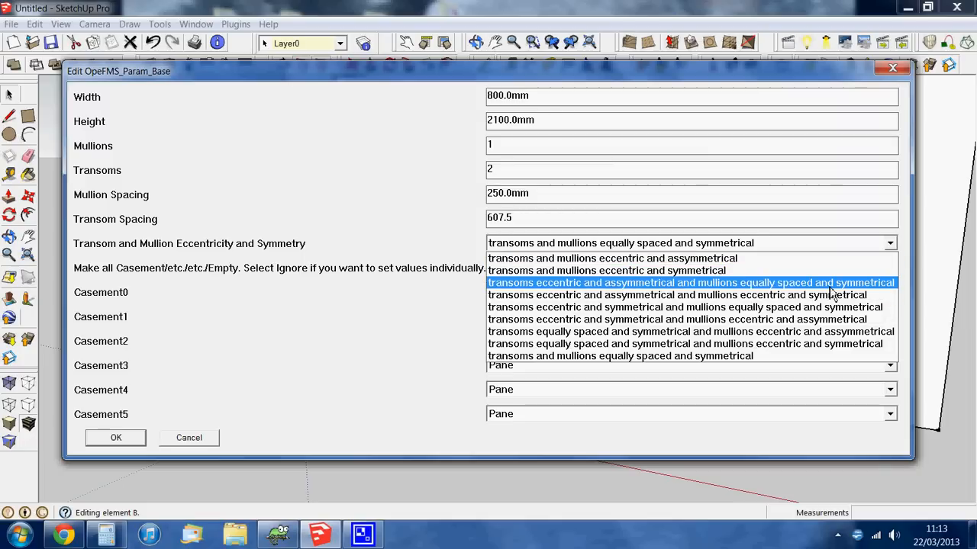
left_click(666, 283)
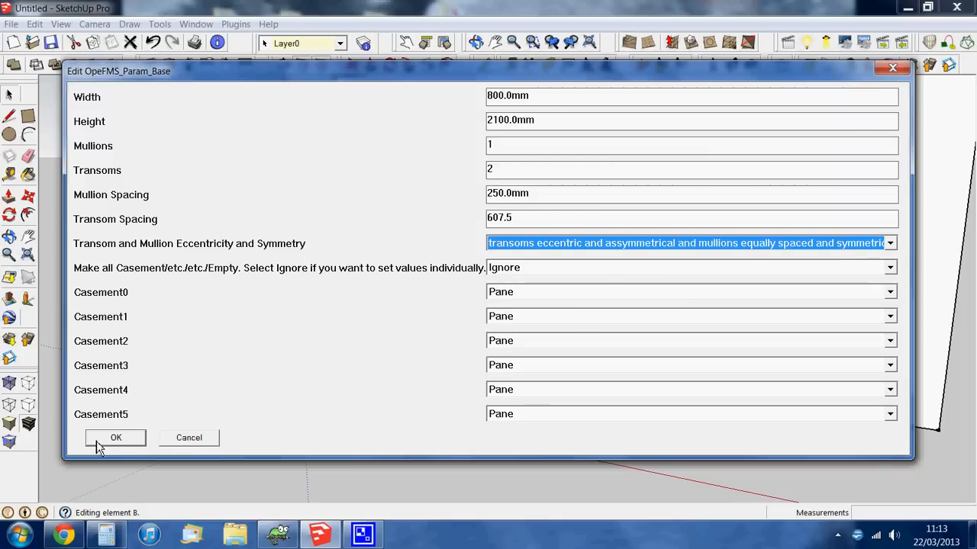
left_click(120, 441)
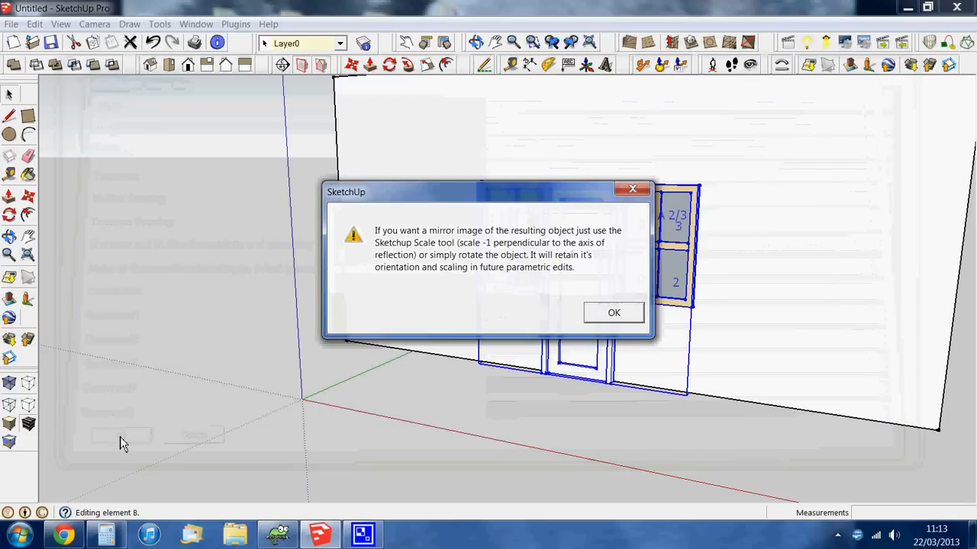
left_click(599, 316)
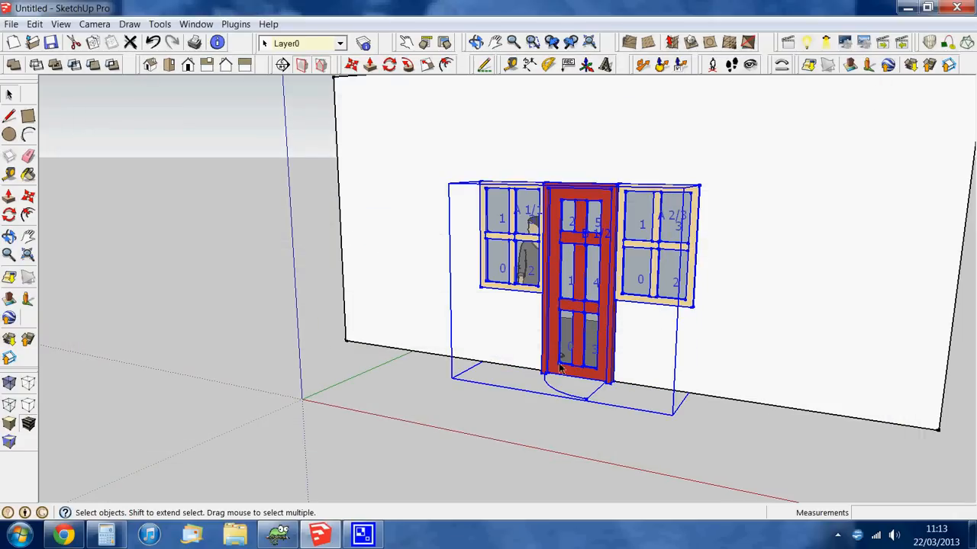
- Reopen the window-door-window opening for WinDoor editing, keeping the ABA pattern, 2400 mm overall width and 2100 mm head height
scroll(560, 369, "up", 5)
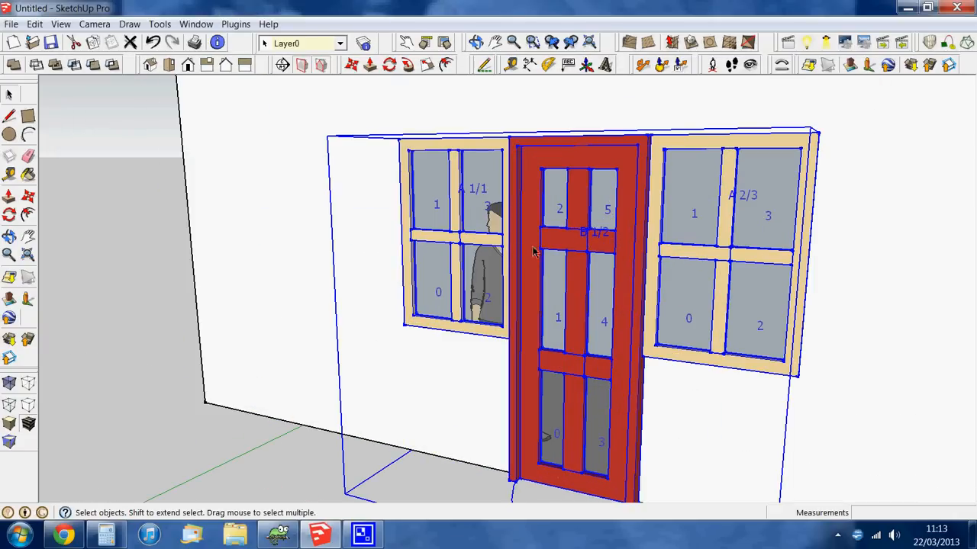
scroll(618, 252, "down", 3)
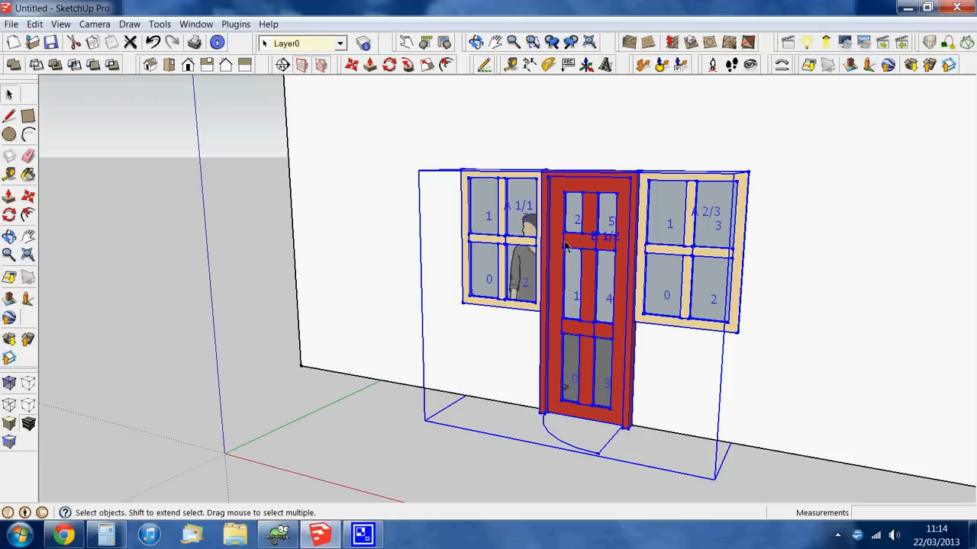
scroll(571, 243, "up", 2)
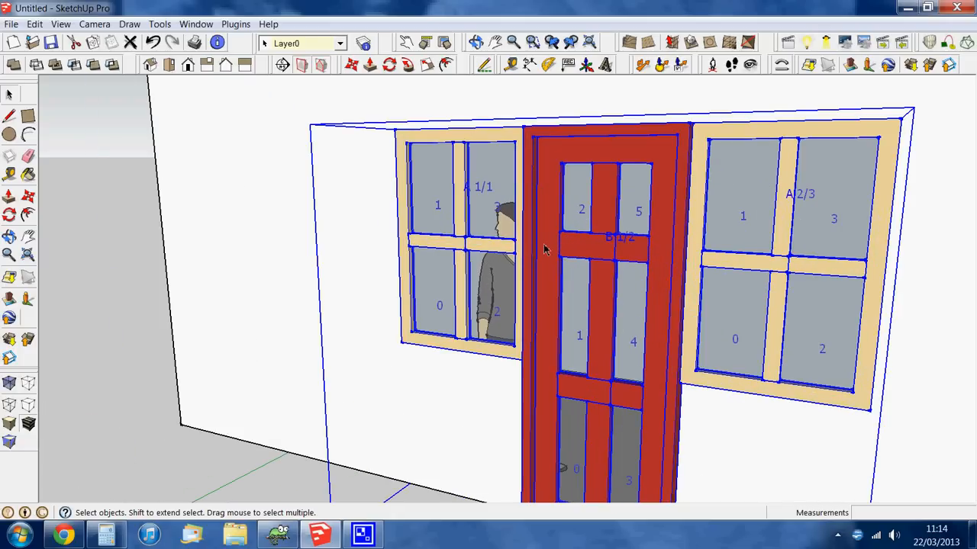
scroll(647, 294, "down", 4)
scroll(647, 327, "down", 2)
mouse_move(646, 326)
middle_mouse_down("shift")
mouse_move(566, 304)
mouse_move(619, 324)
middle_mouse_up("shift")
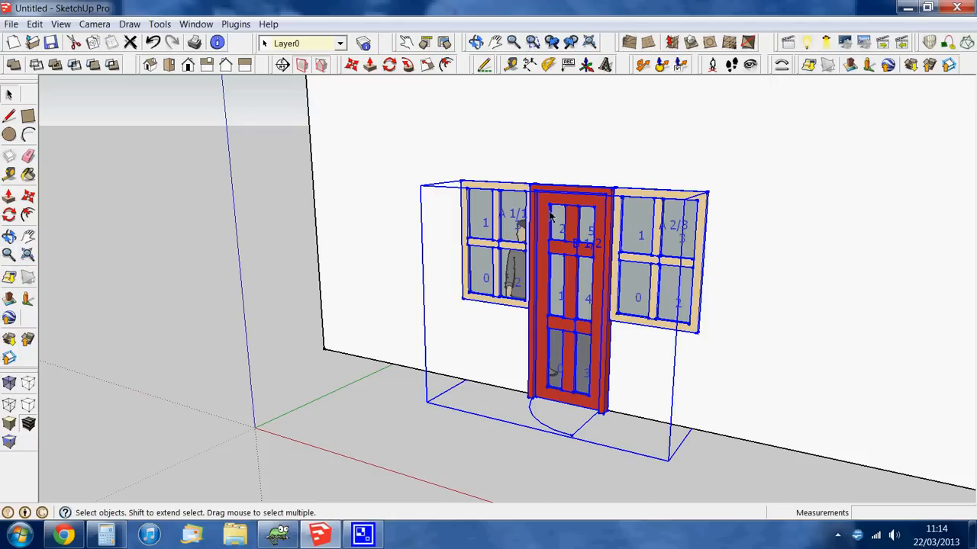
right_click(532, 238)
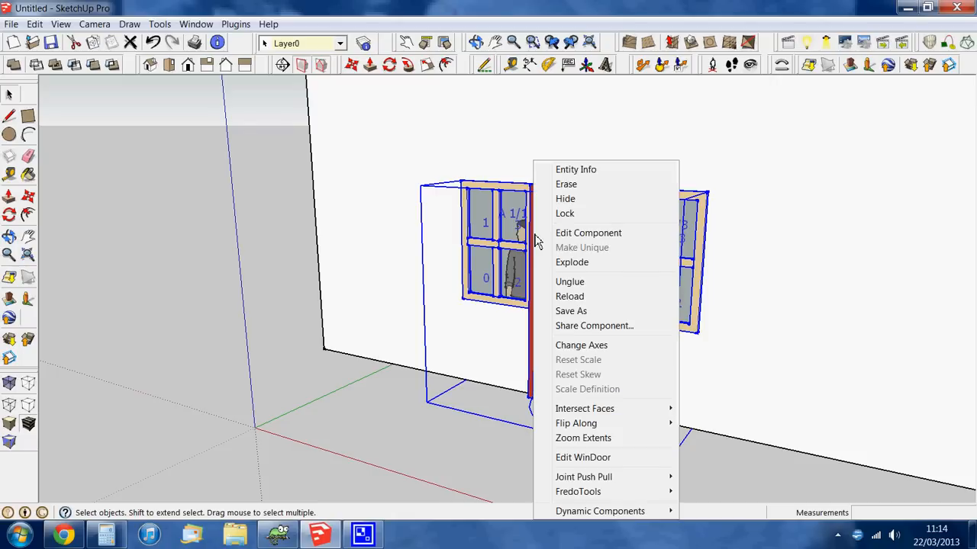
left_click(579, 463)
left_click(140, 282)
left_click(446, 291)
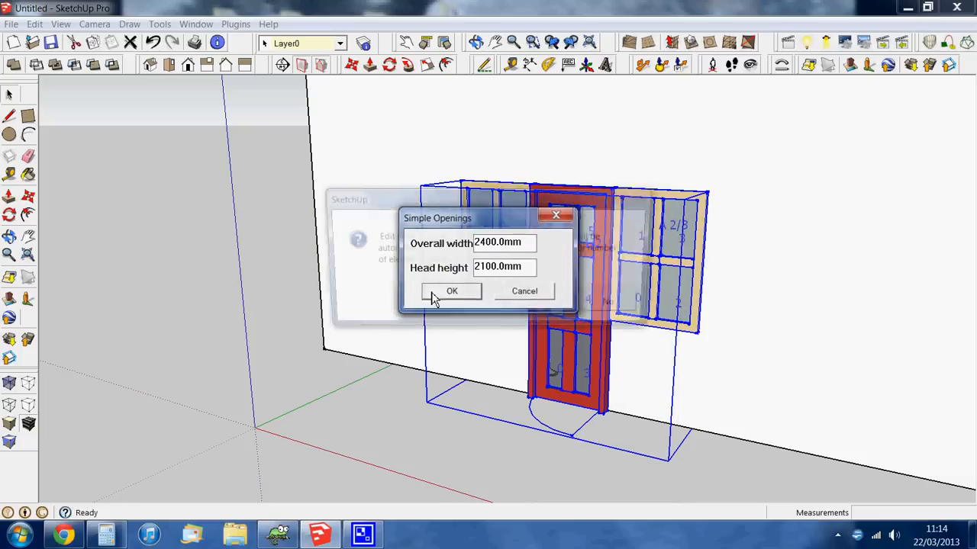
- Edit element A as a Window, keeping its profile dimensions, beige frame colour and glass colour
left_click(550, 307)
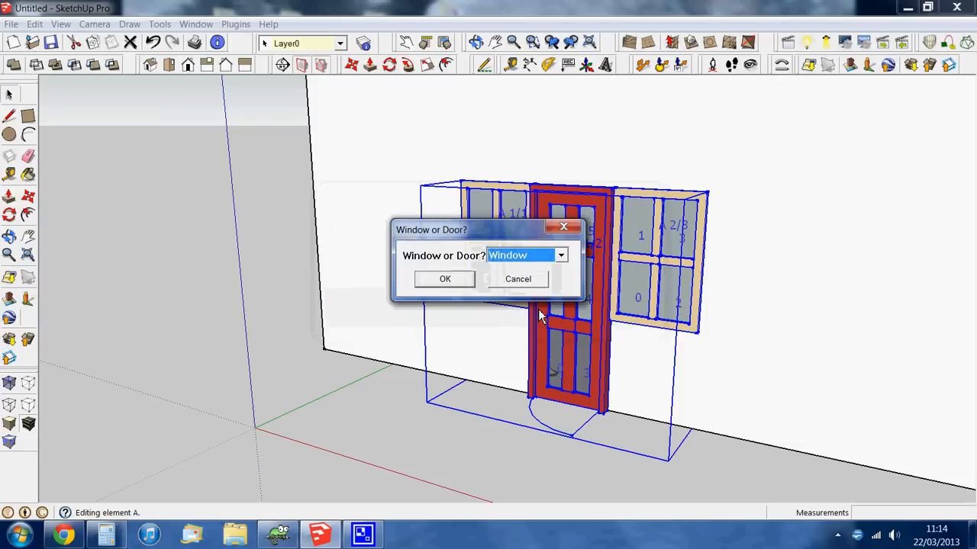
left_click(448, 278)
left_click(403, 343)
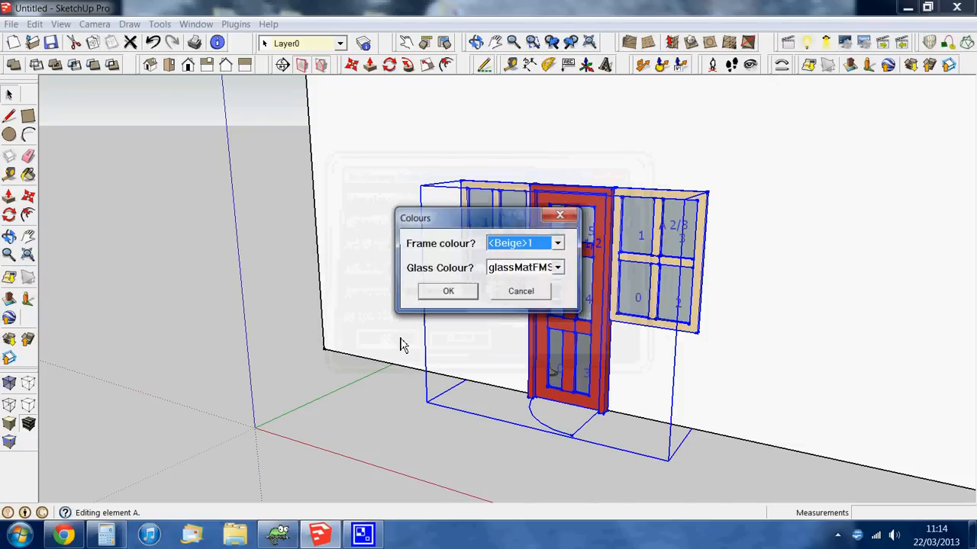
left_click(463, 295)
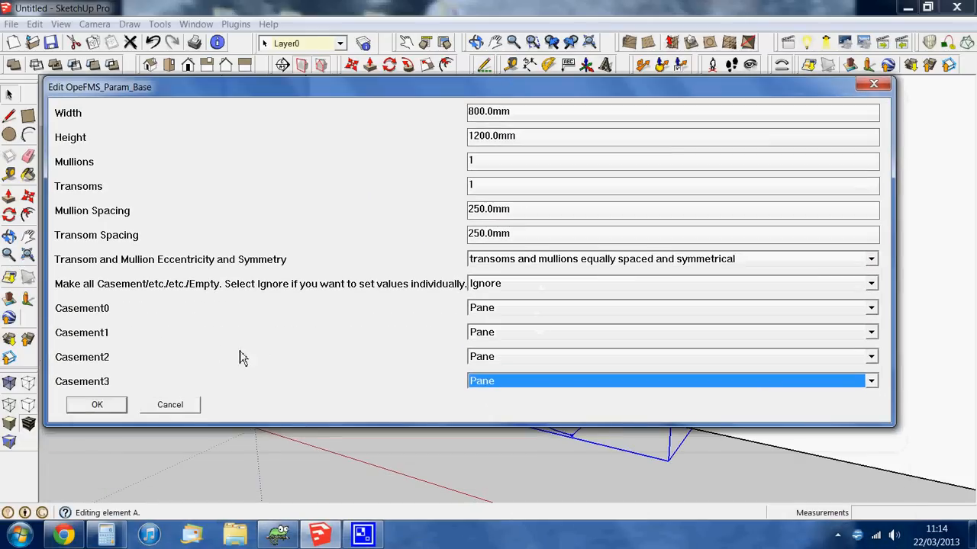
- Change element A's Casement1 and Casement3 to Casement, keeping Casement0 and Casement2 as Pane
left_click(872, 333)
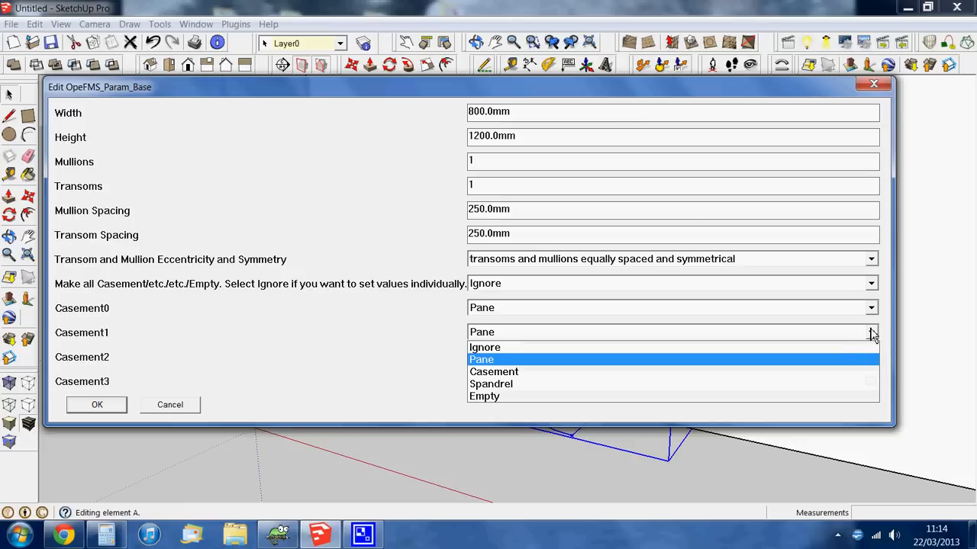
left_click(819, 371)
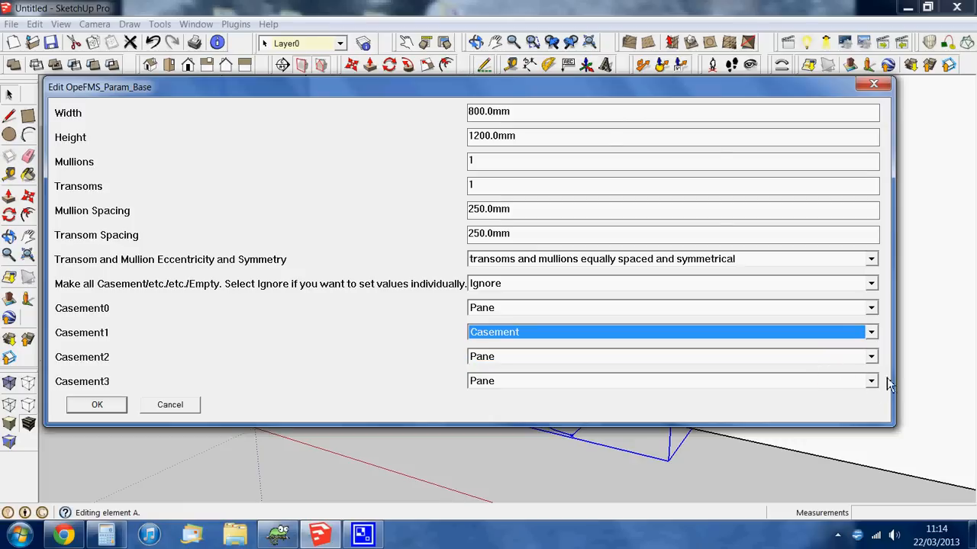
left_click(871, 381)
left_click(847, 422)
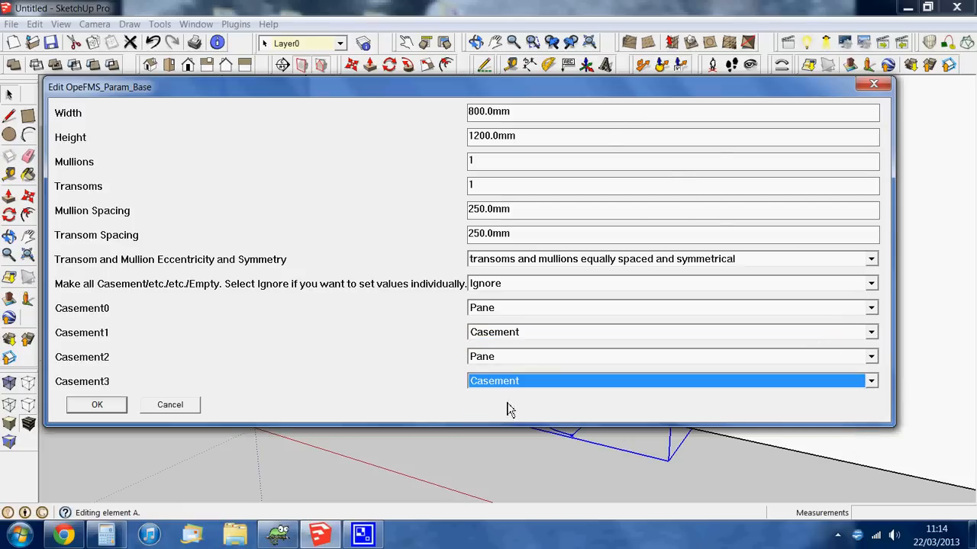
left_click(109, 406)
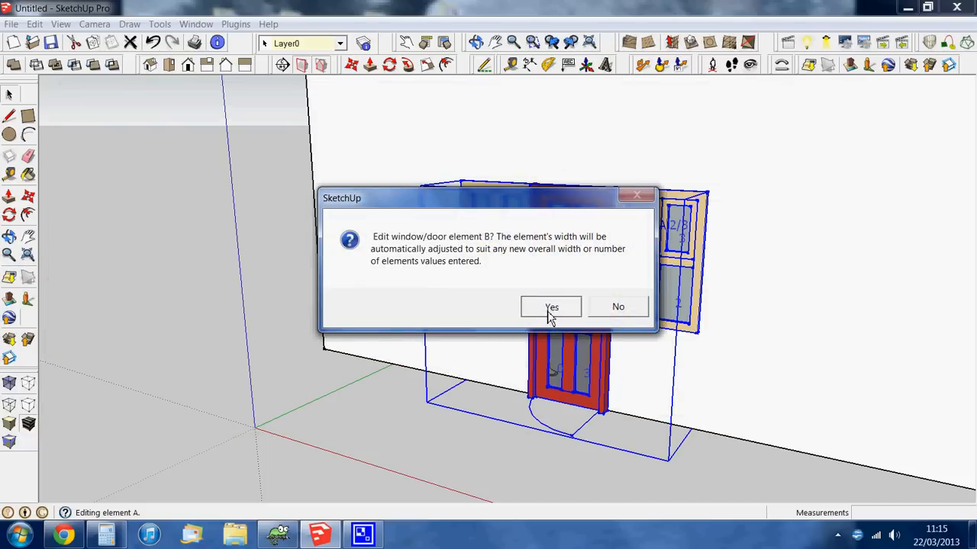
- Edit element B as a Single-panels Door with the handle on the left, keeping its profile dimensions and colours
left_click(550, 308)
left_click(445, 278)
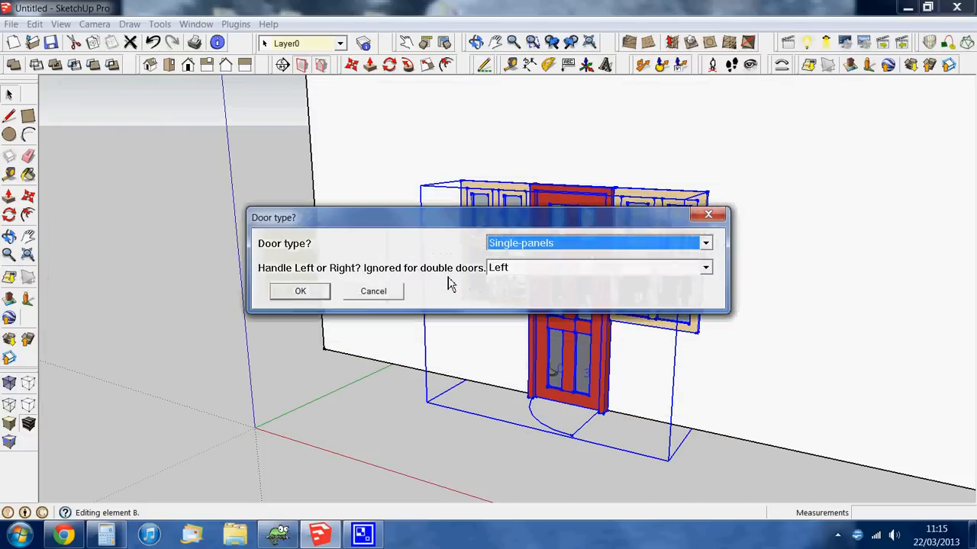
left_click(300, 292)
left_click(375, 362)
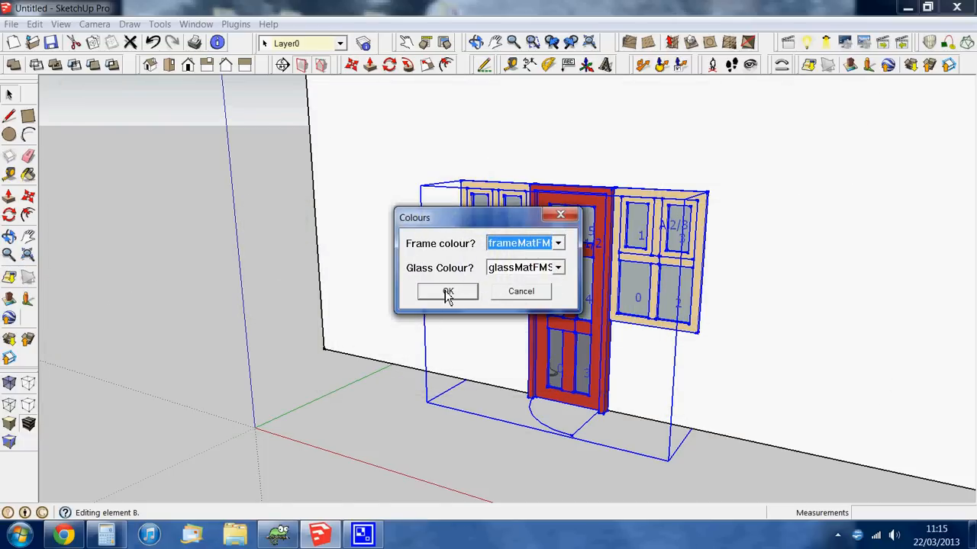
left_click(448, 292)
mouse_move(483, 73)
left_mouse_down()
mouse_move(450, 454)
mouse_move(468, 83)
left_mouse_up()
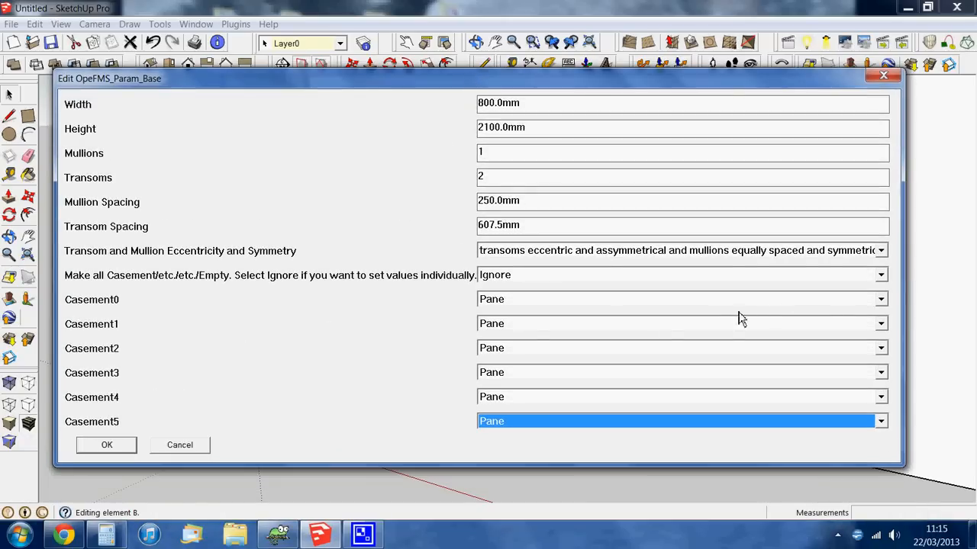
- Set element B's Casement0, Casement1, Casement3 and Casement4 to Spandrel
left_click(882, 301)
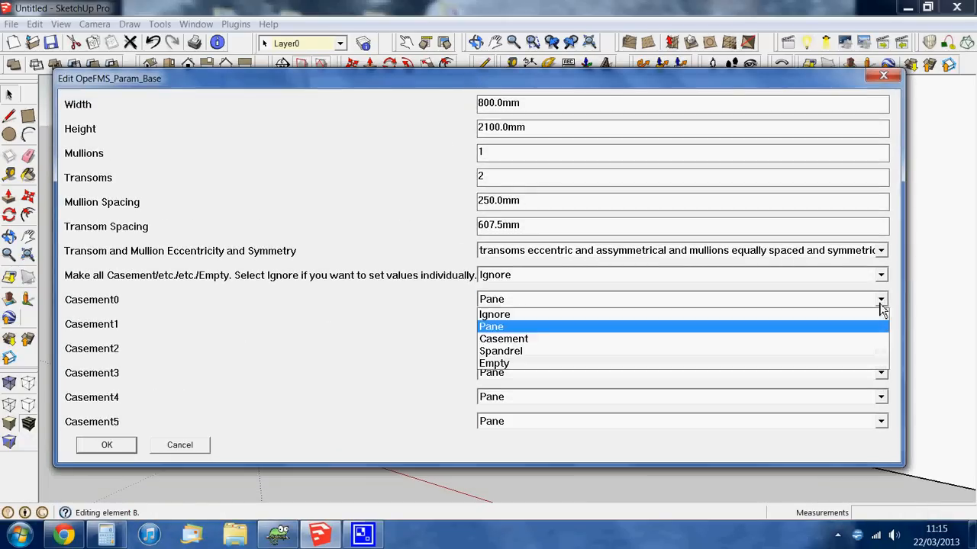
left_click(867, 352)
left_click(880, 325)
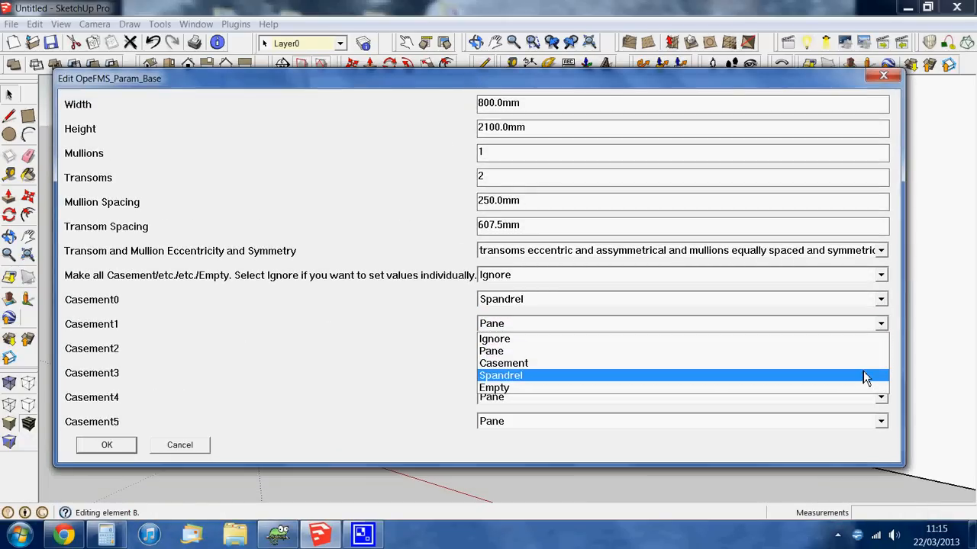
left_click(865, 375)
left_click(882, 372)
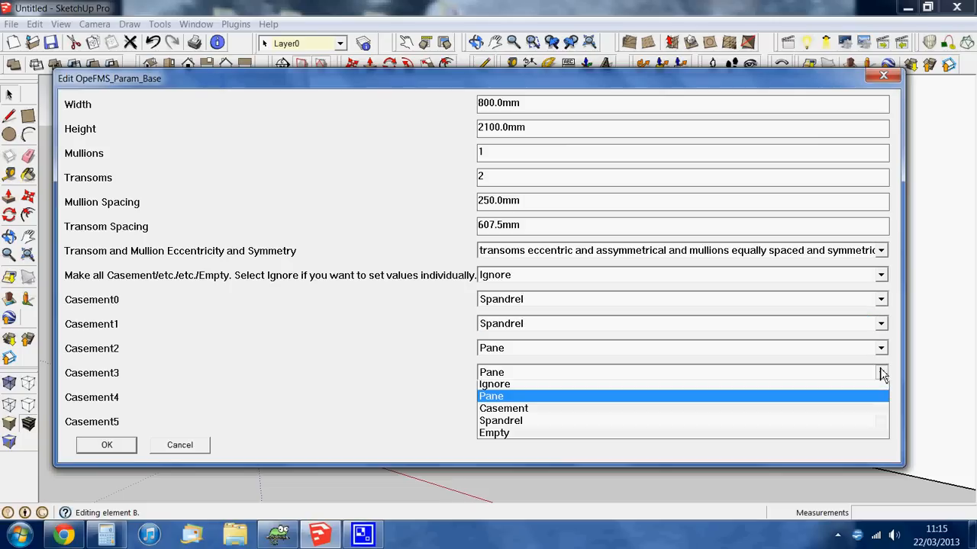
left_click(865, 424)
left_click(881, 400)
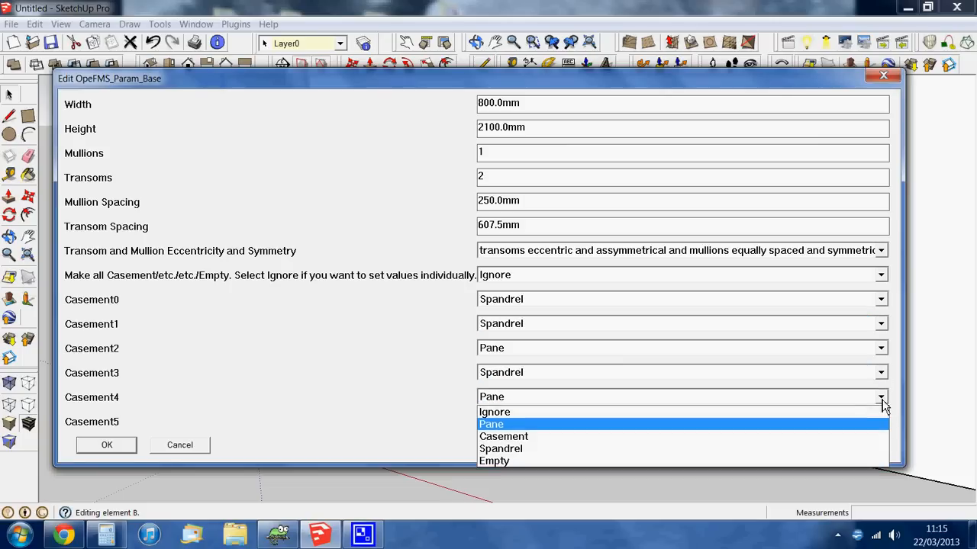
left_click(865, 448)
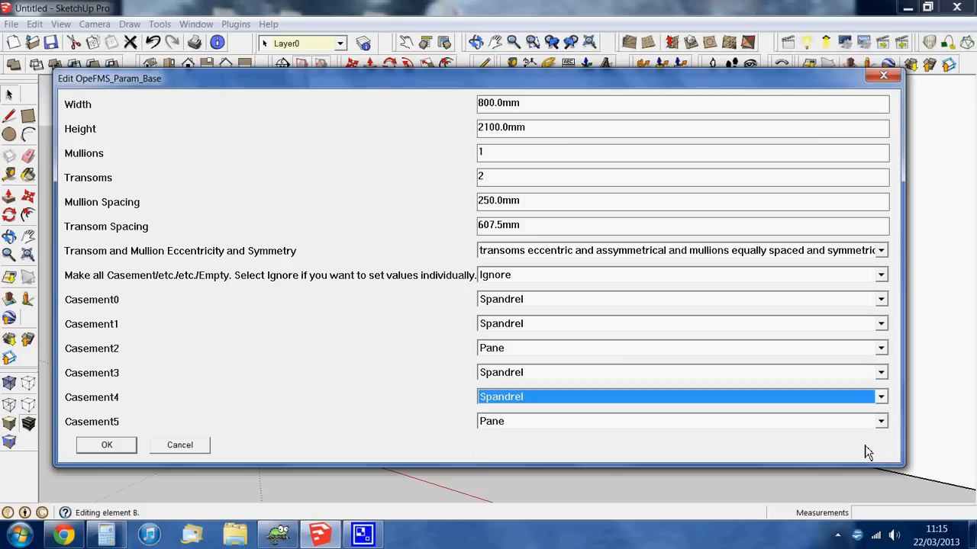
- Set element B's Casement2 and Casement5 to Casement and apply the edits to the opening
left_click(882, 349)
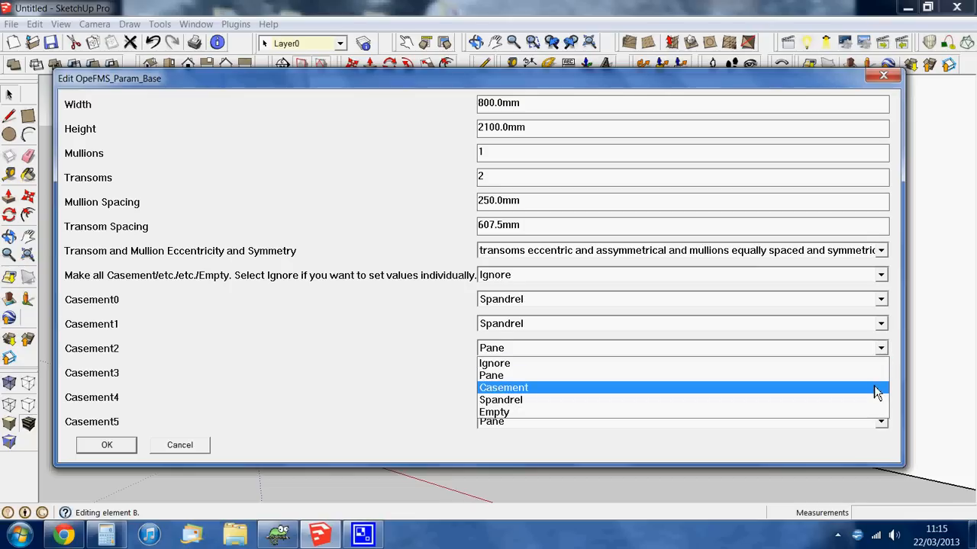
left_click(874, 387)
left_click(881, 424)
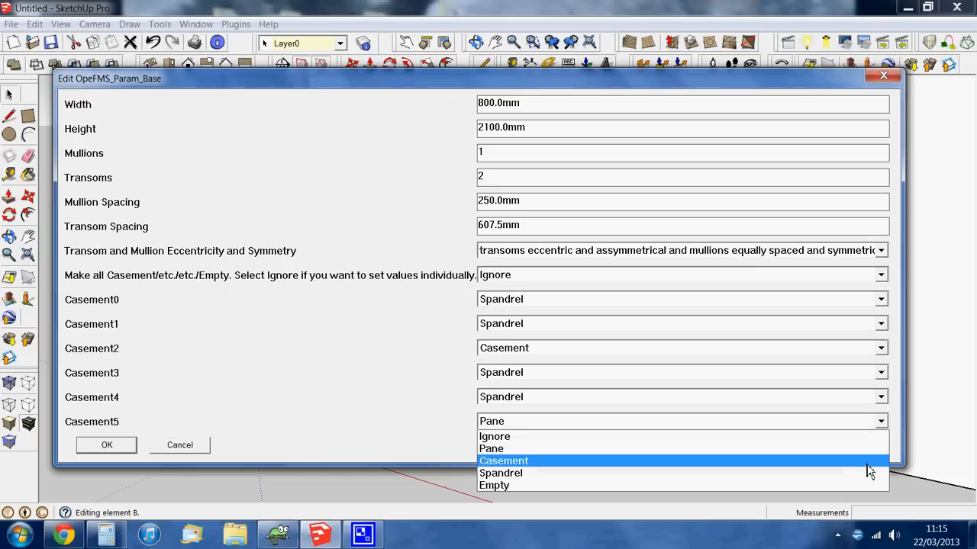
left_click(862, 463)
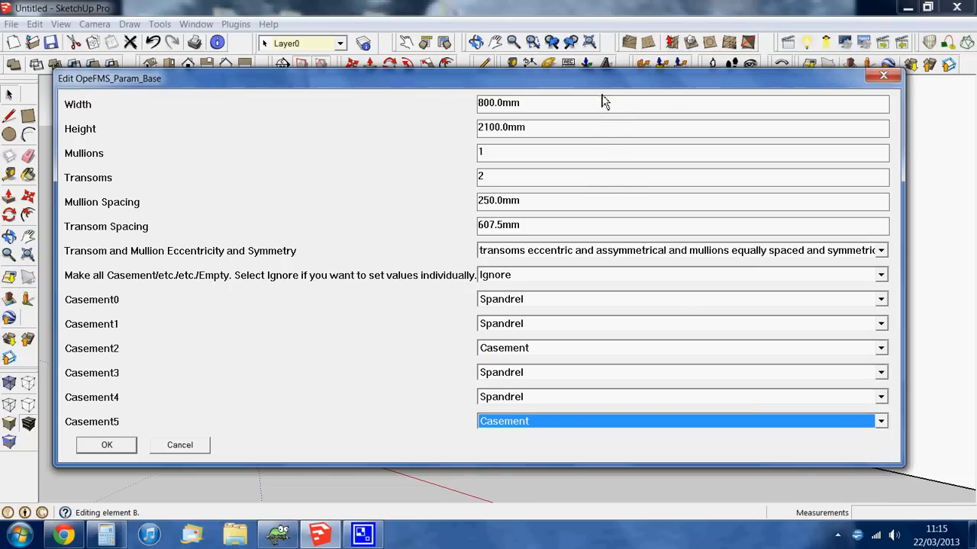
left_click_drag(598, 79, 615, 327)
left_click_drag(625, 290, 654, 143)
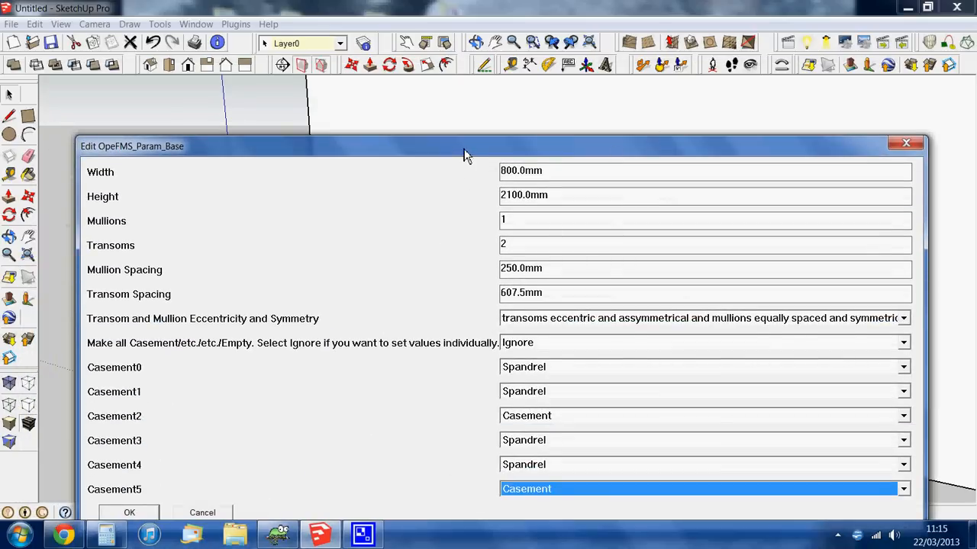
left_click_drag(463, 149, 459, 114)
left_click(124, 478)
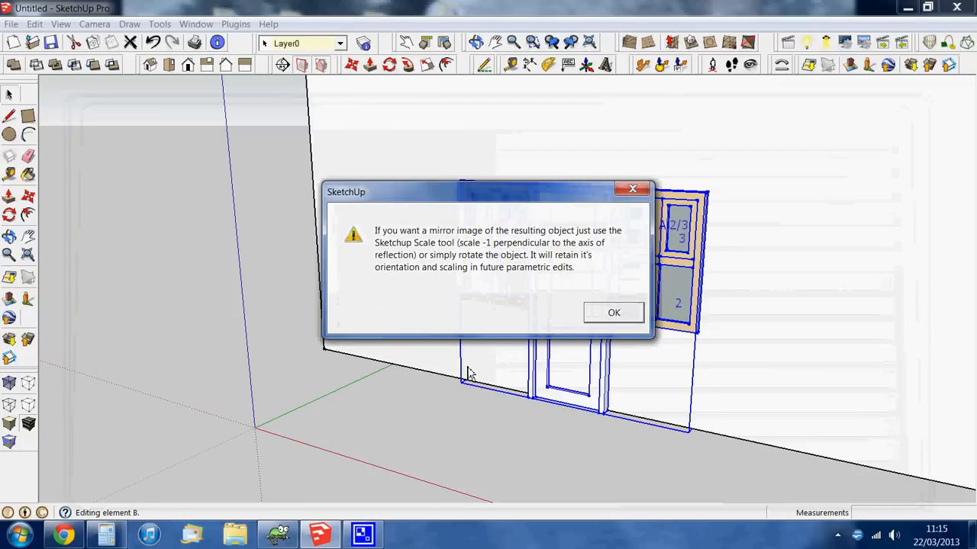
left_click(614, 314)
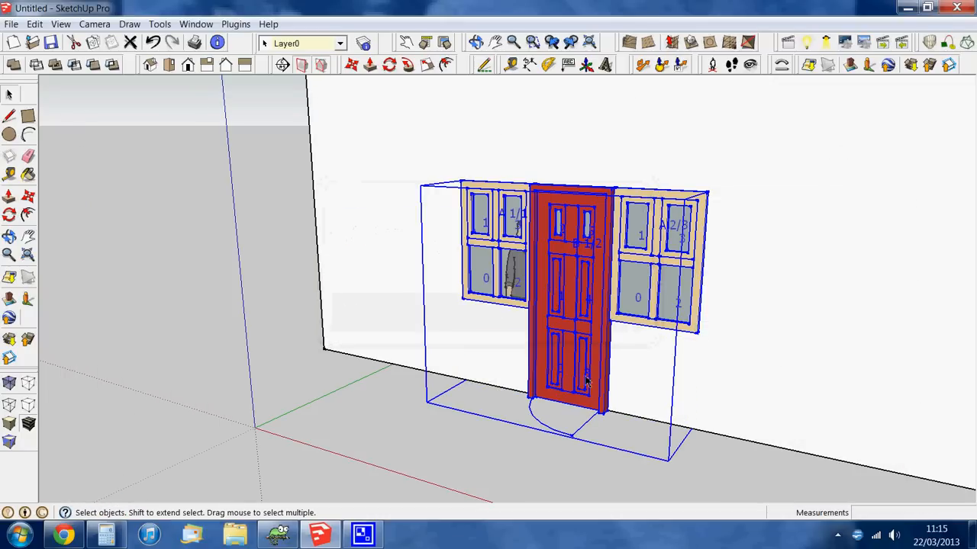
- Examine the door's spandrel panels and top casements and the windows' upper casements from several angles
key("o")
left_click_drag(580, 392, 639, 381)
key("space")
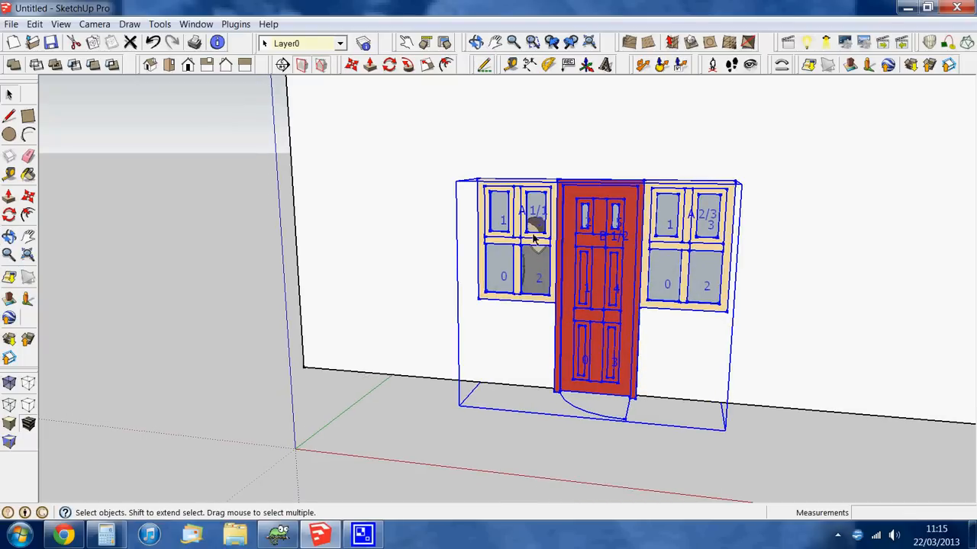
middle_click_drag(587, 257, 578, 294)
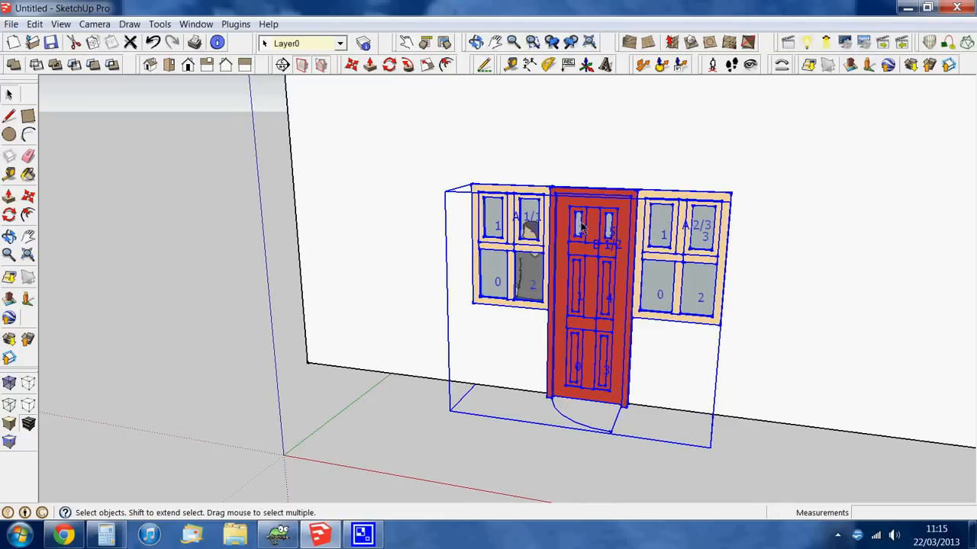
middle_click_drag(589, 219, 550, 344)
scroll(540, 254, "up", 2)
scroll(540, 254, "down", 1)
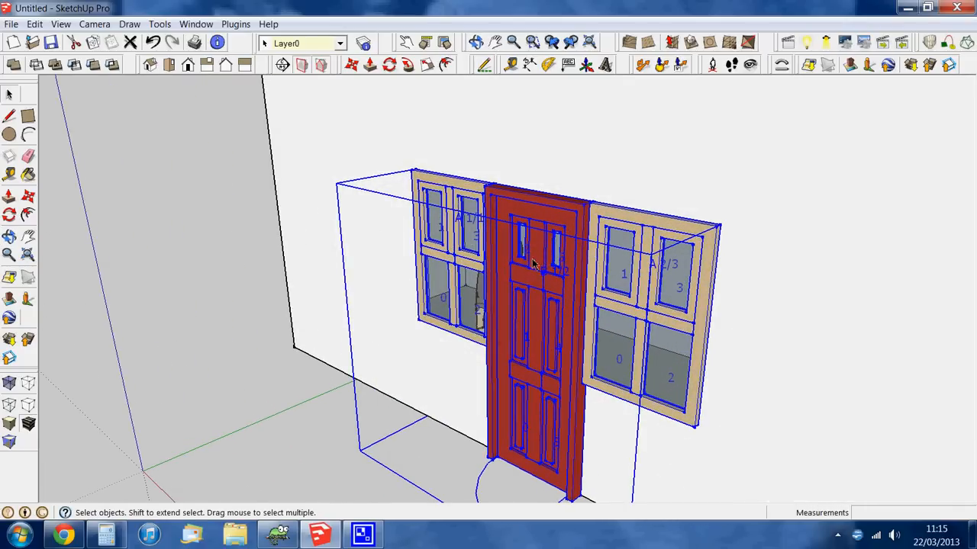
scroll(540, 254, "up", 5)
middle_click_drag(552, 252, 516, 308)
scroll(602, 255, "down", 5)
scroll(599, 273, "down", 5)
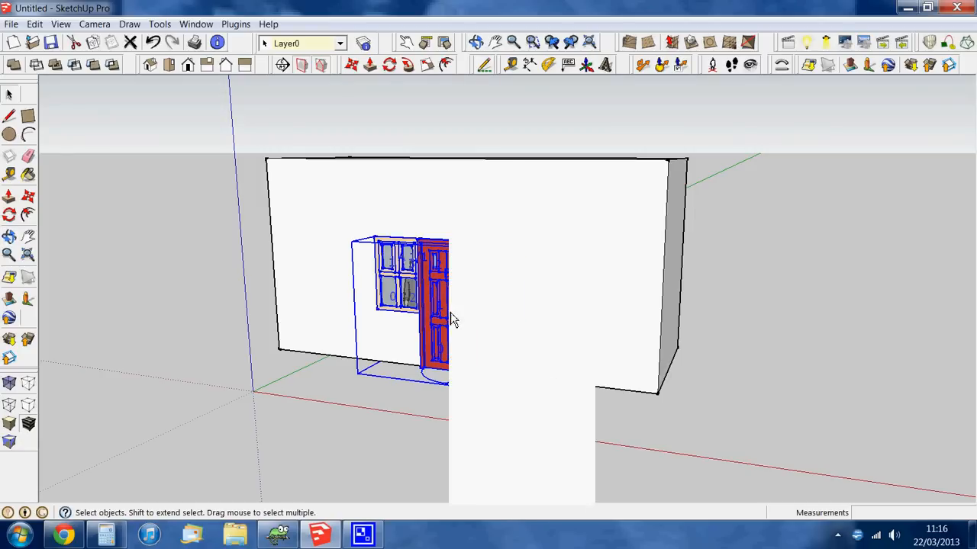
- Reopen the opening for WinDoor editing and change its pattern of repeat elements to ACBCA
right_click(450, 319)
left_click(529, 458)
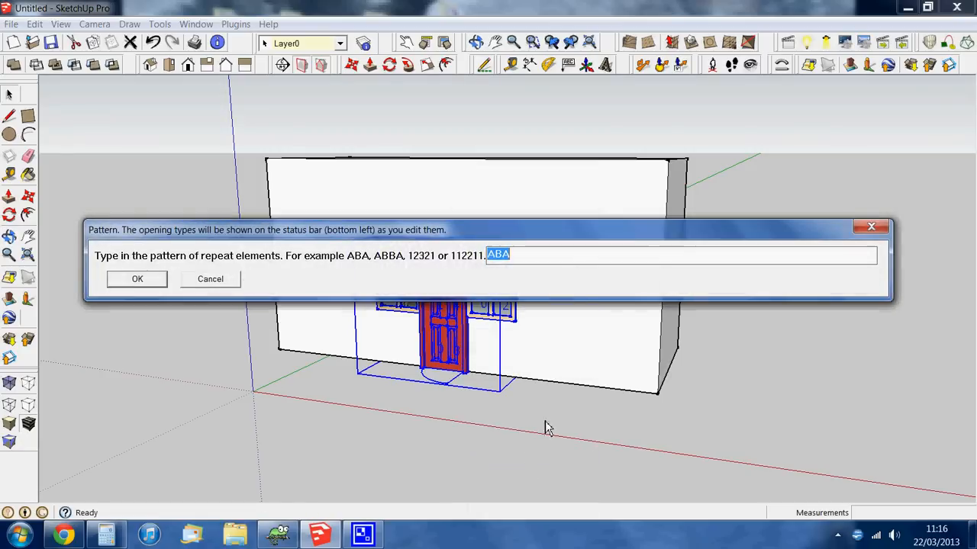
left_click(494, 255)
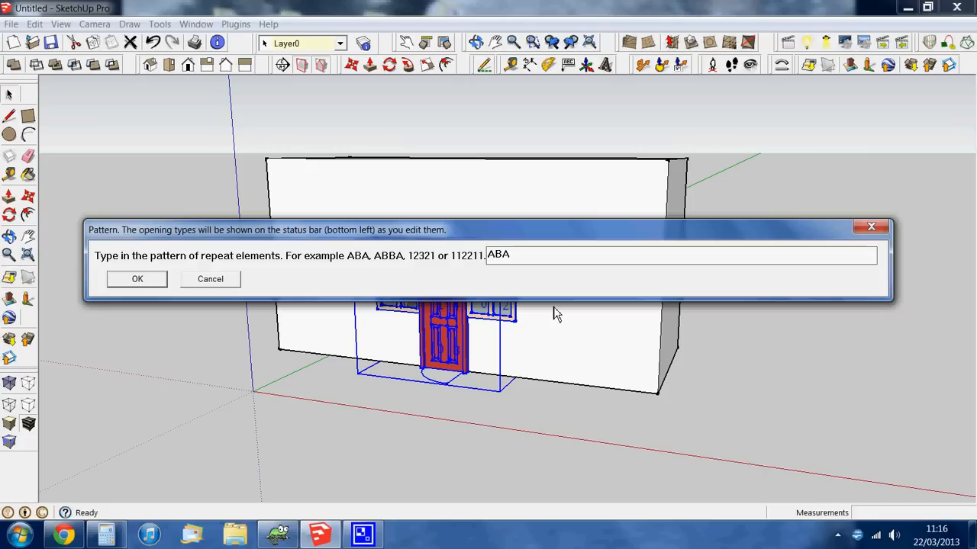
type("CBC")
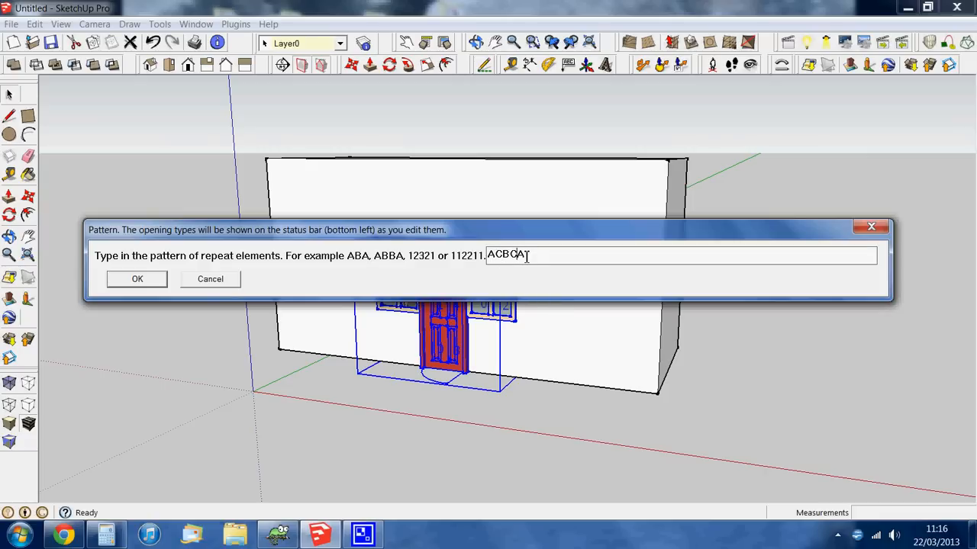
left_click(137, 280)
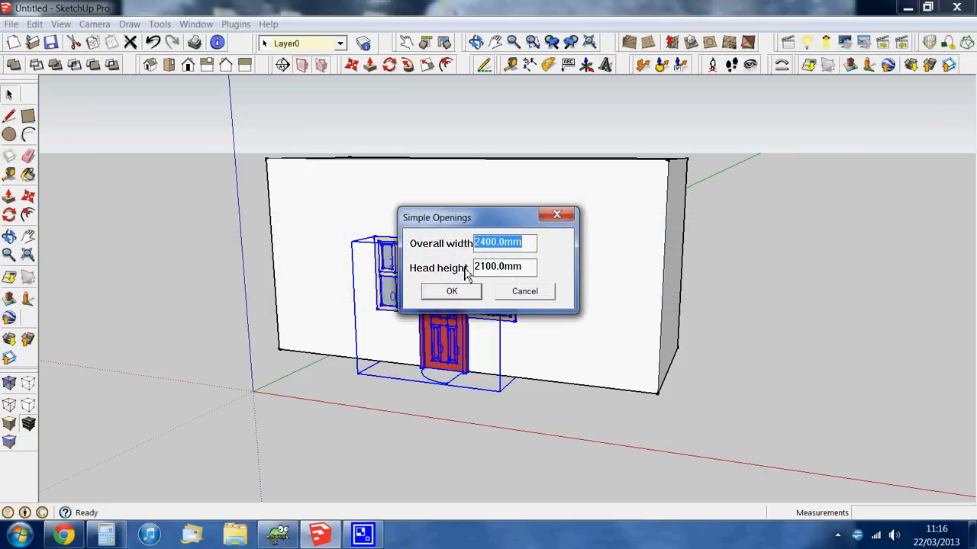
- Create element C as a window, skipping edits to elements A and B and accepting the offered overall sizes, profile dimensions and colours
left_click_drag(473, 218, 645, 189)
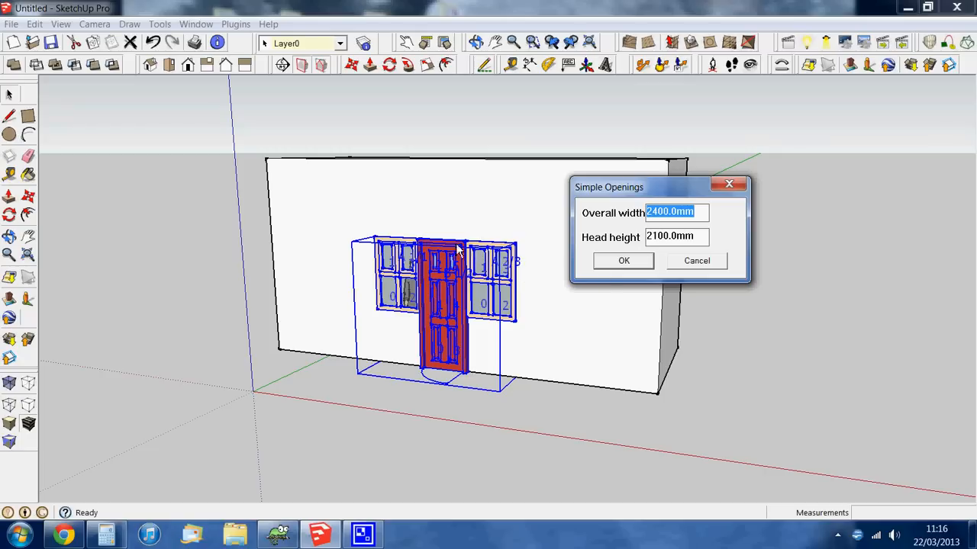
left_click(635, 267)
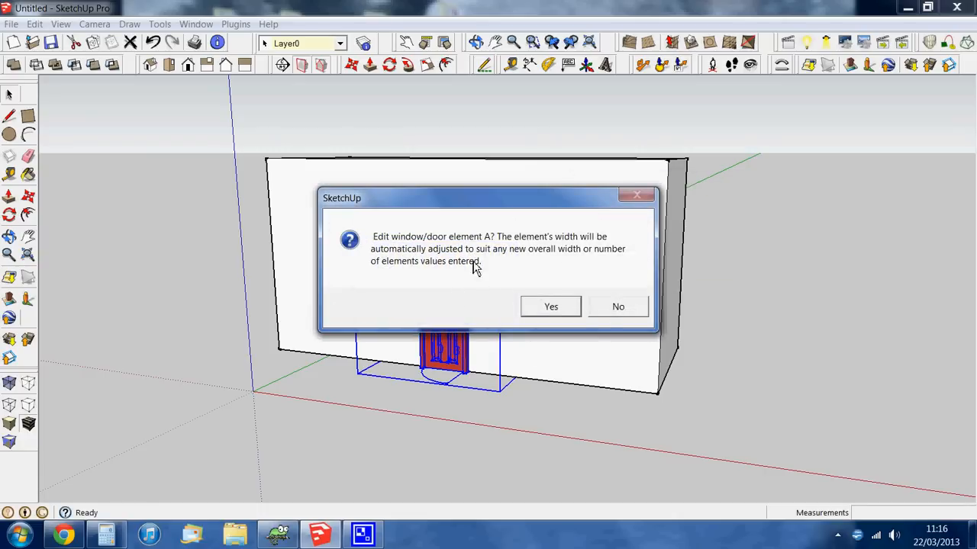
left_click(617, 309)
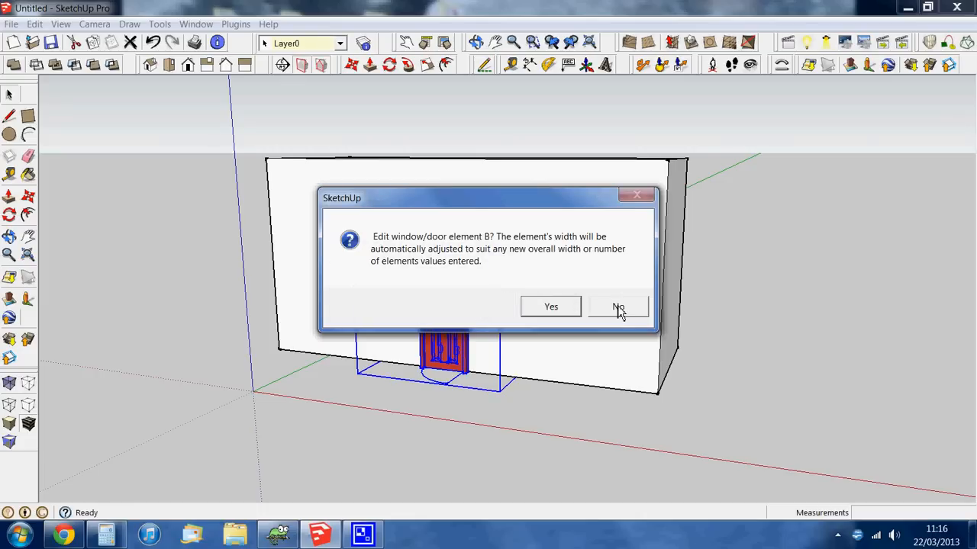
left_click(618, 308)
left_click(443, 280)
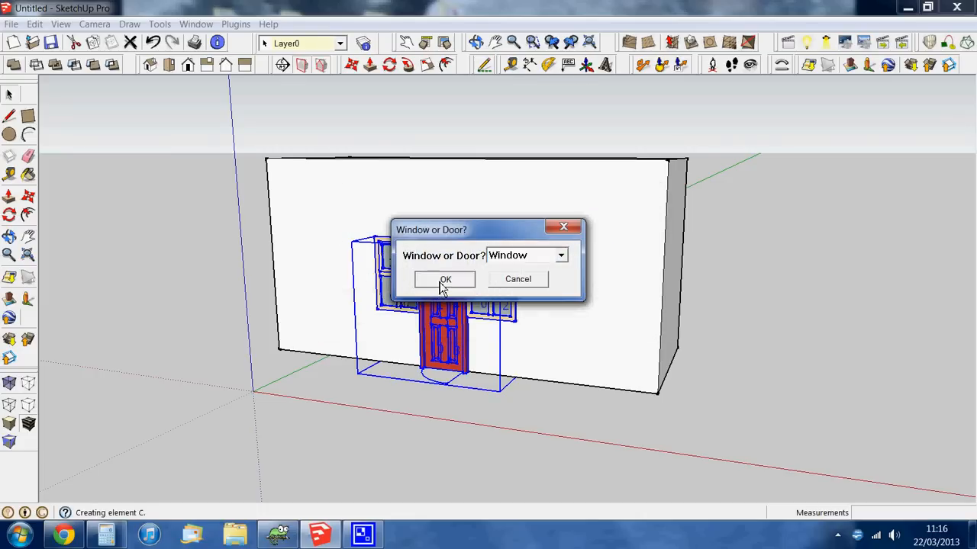
left_click_drag(482, 167, 708, 139)
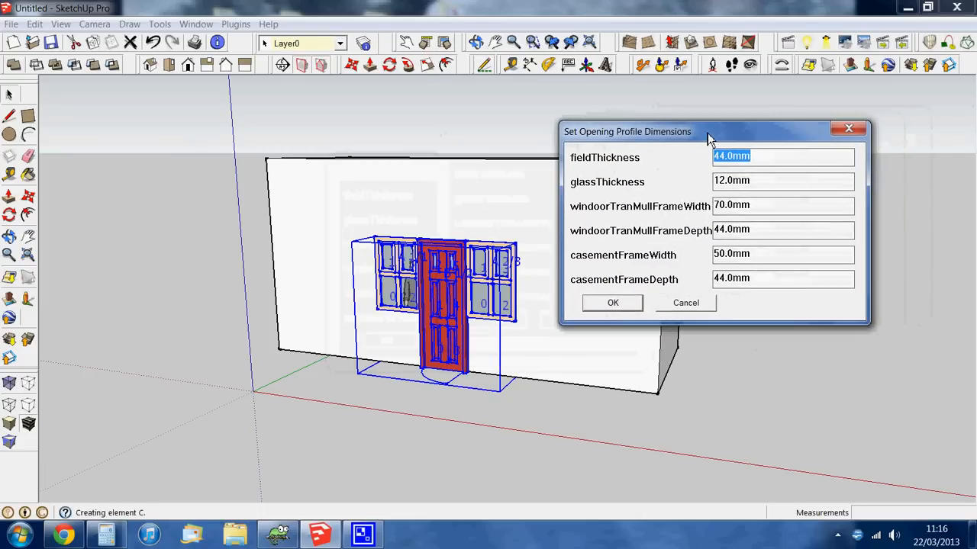
left_click(622, 309)
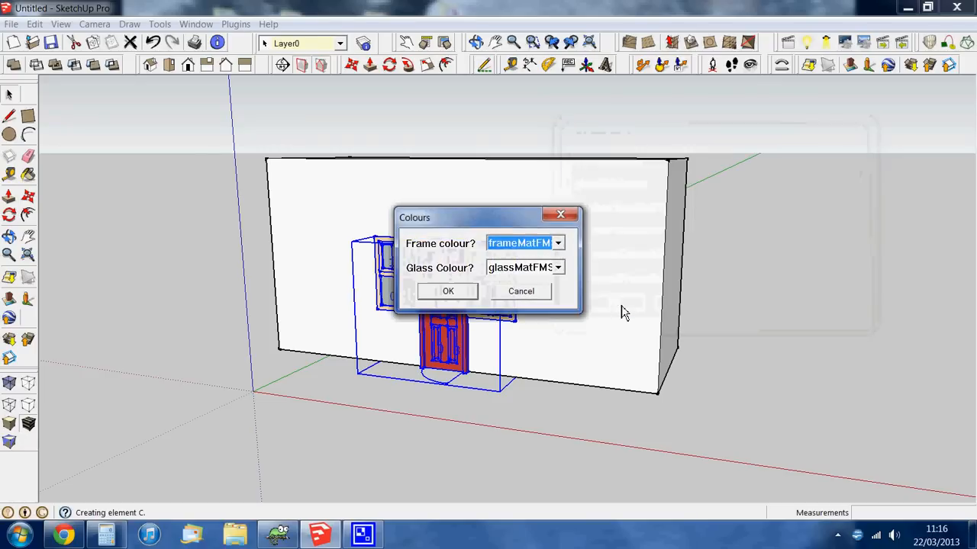
left_click(448, 294)
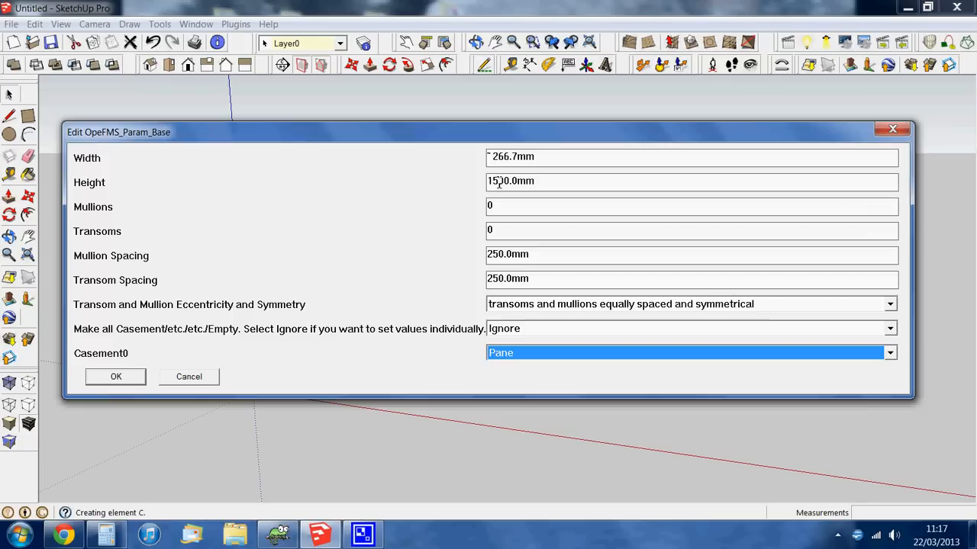
- Set element C's height to 1800 mm, width to 400 mm and transoms to 1, and apply it to the opening
left_click_drag(497, 182, 471, 191)
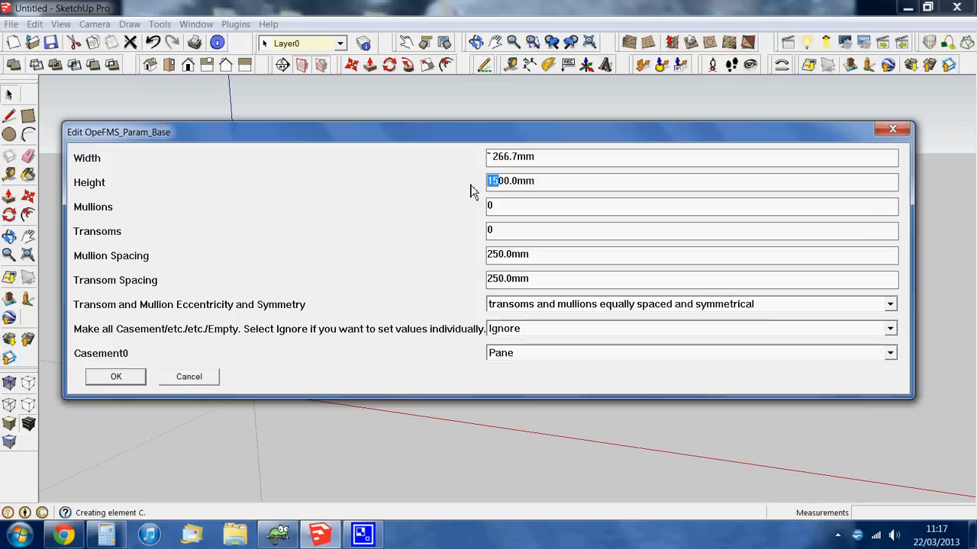
type("18")
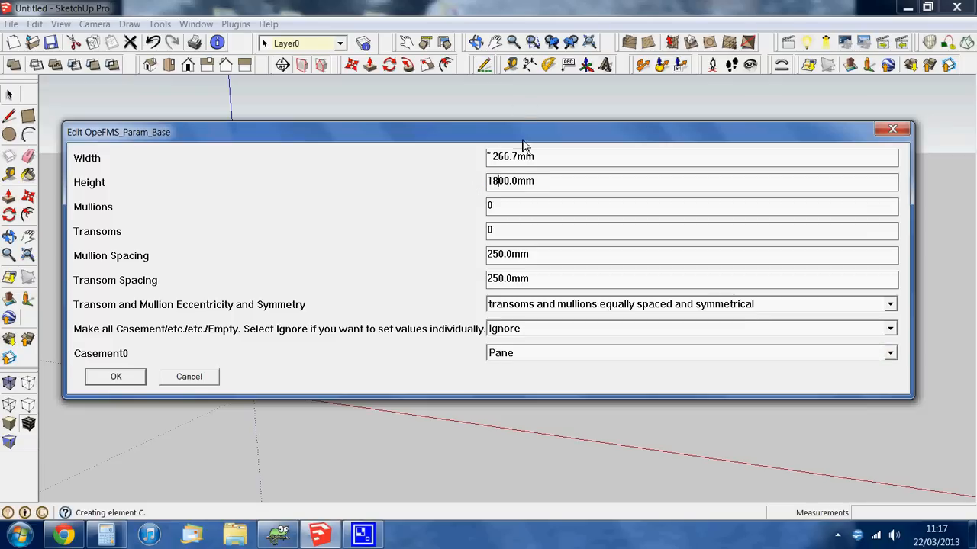
left_click_drag(482, 141, 442, 289)
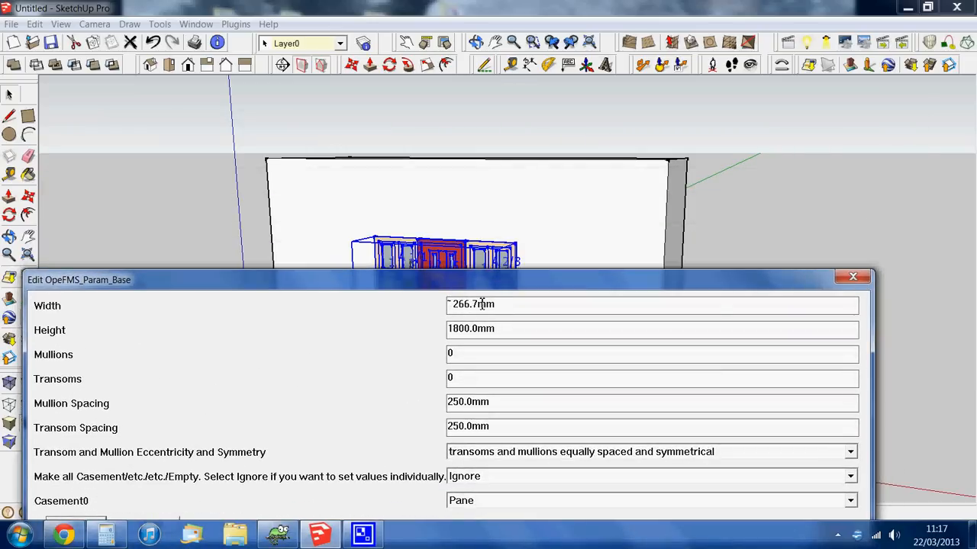
left_click_drag(456, 285, 546, 158)
left_click_drag(595, 183, 517, 197)
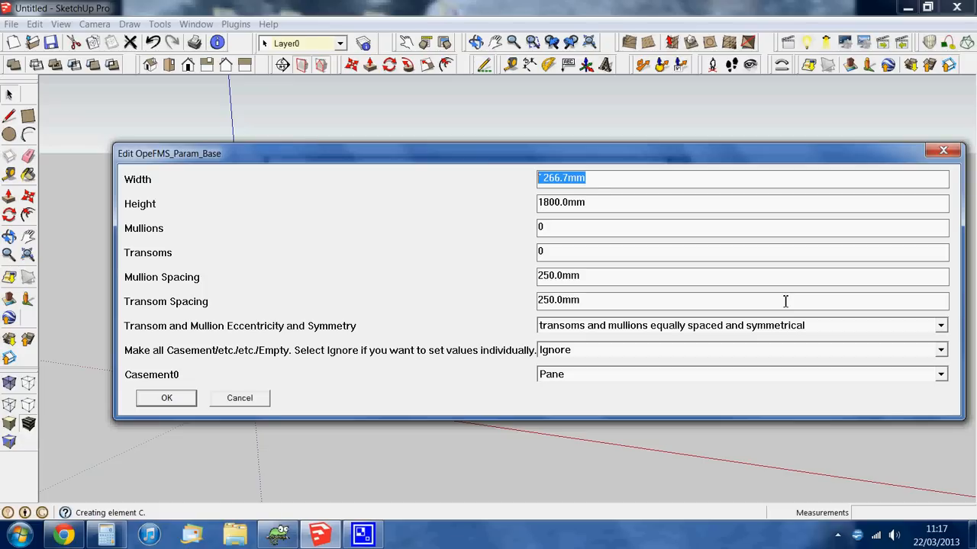
type("400")
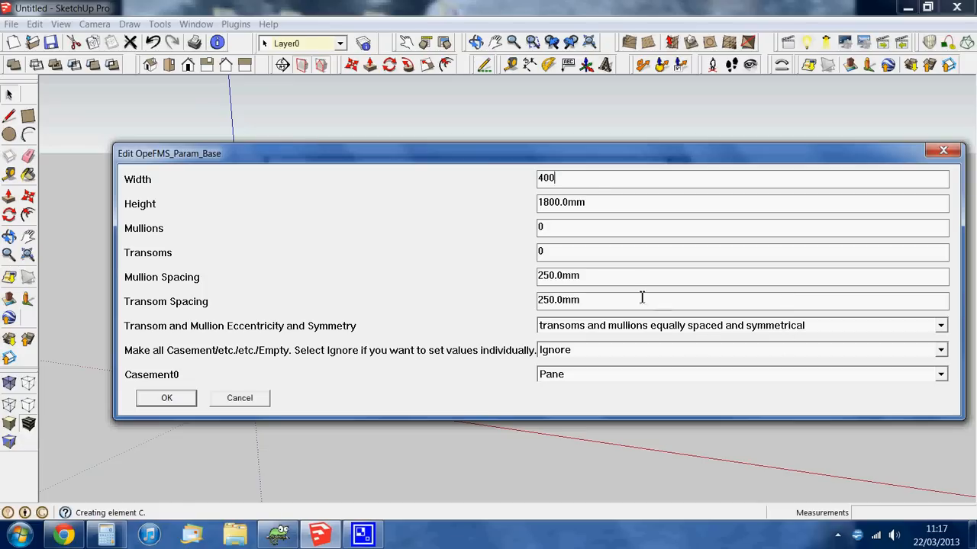
left_click_drag(552, 252, 513, 252)
left_click(166, 398)
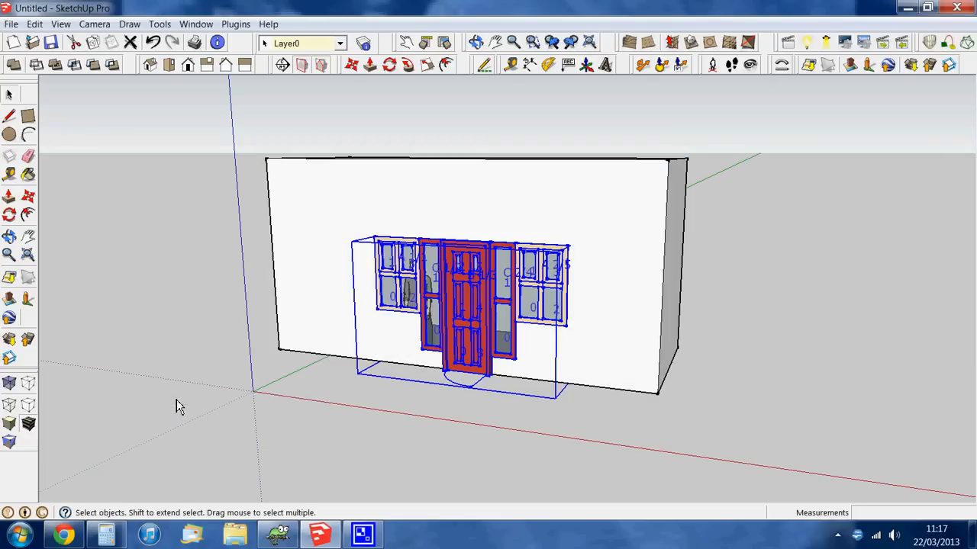
- Measure from the lower corner of the first side panel's glass up to the adjoining window's transom
scroll(482, 313, "up", 3)
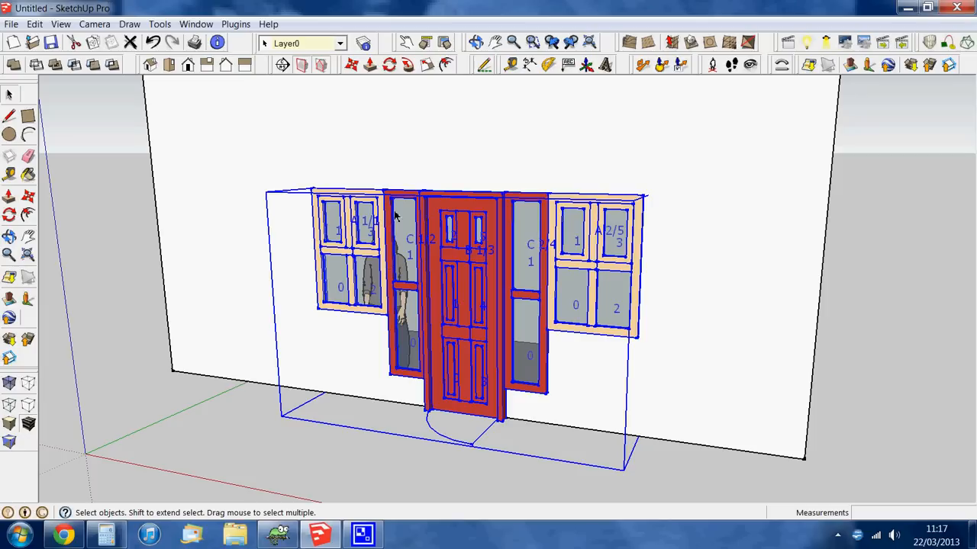
middle_click_drag(406, 377, 507, 366)
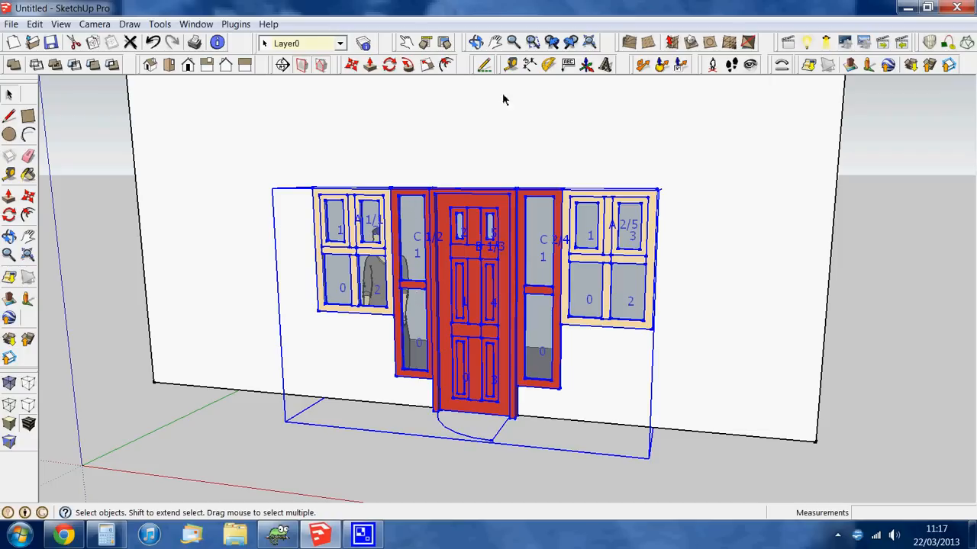
left_click(510, 64)
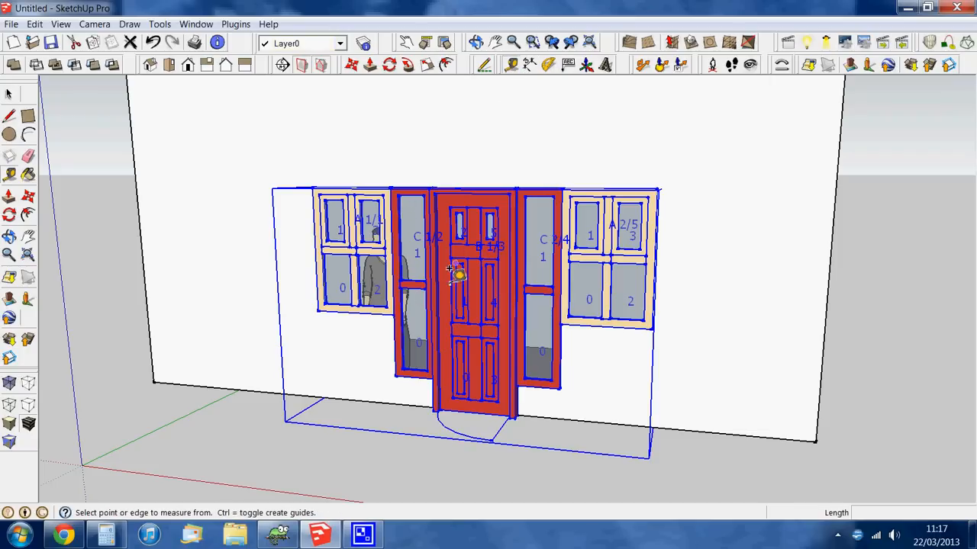
left_click(402, 369)
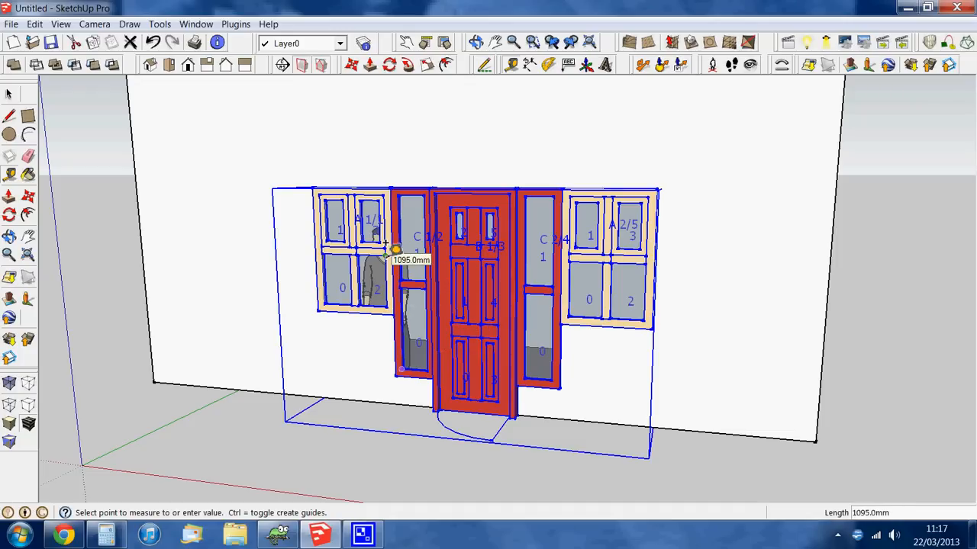
left_click(10, 93)
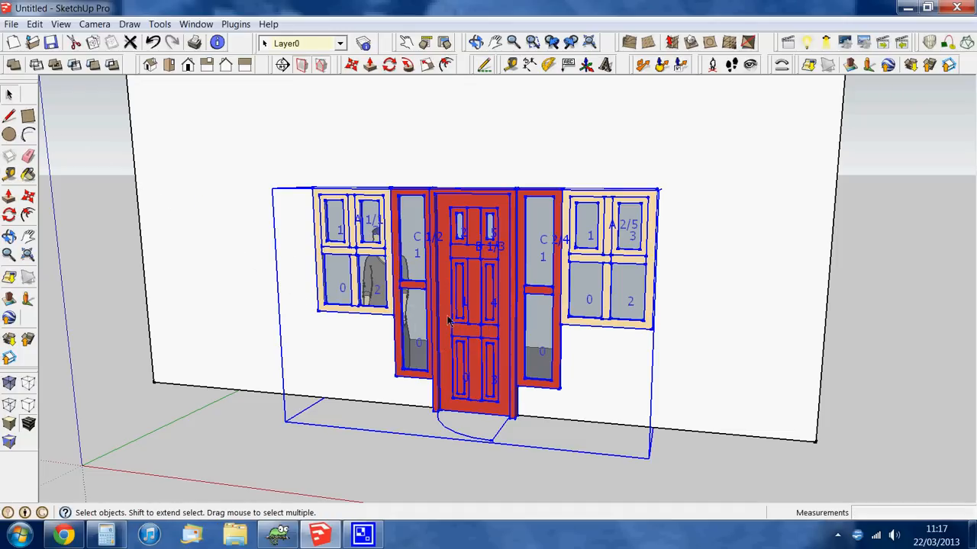
- Reopen the opening for WinDoor editing, keeping the ACBCA pattern and overall sizes, and choose to edit only element C so far
right_click(435, 264)
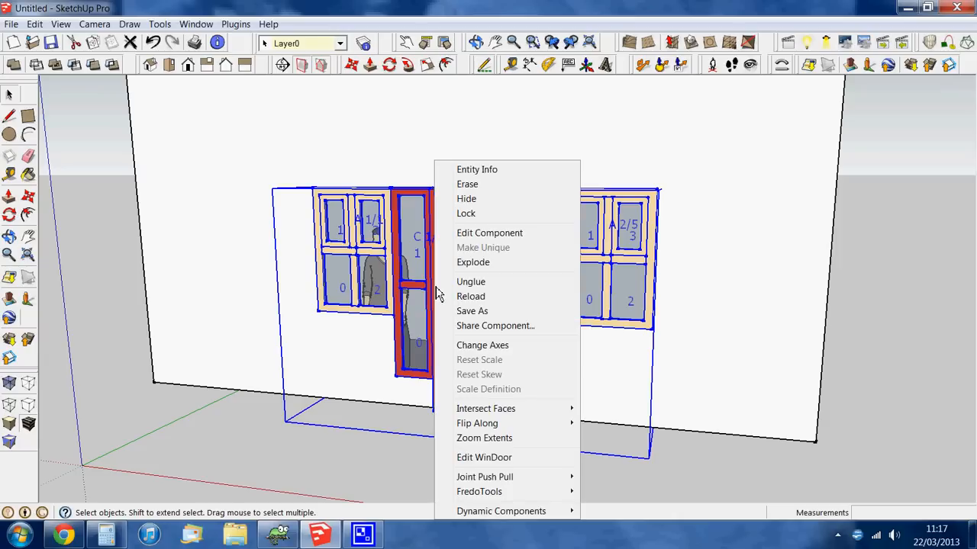
left_click(501, 461)
left_click(138, 279)
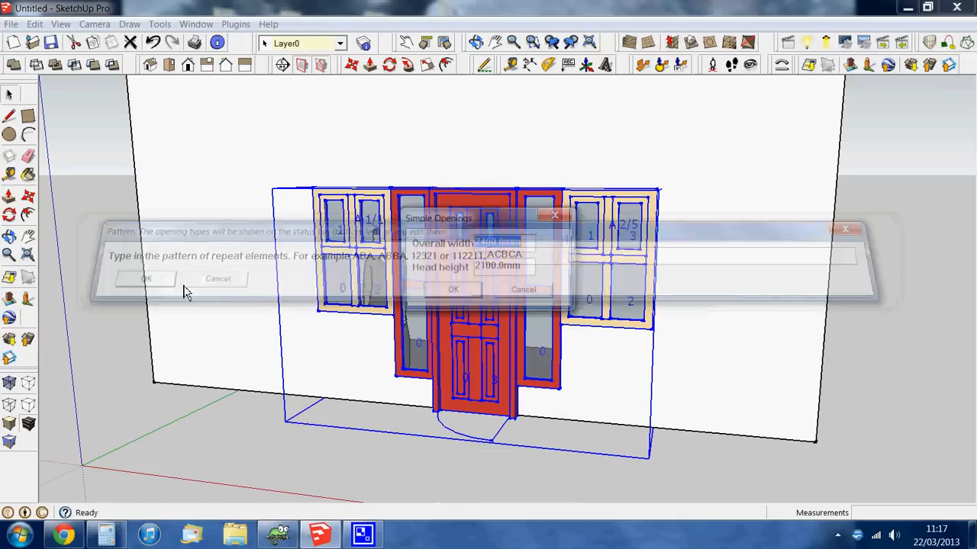
left_click(464, 293)
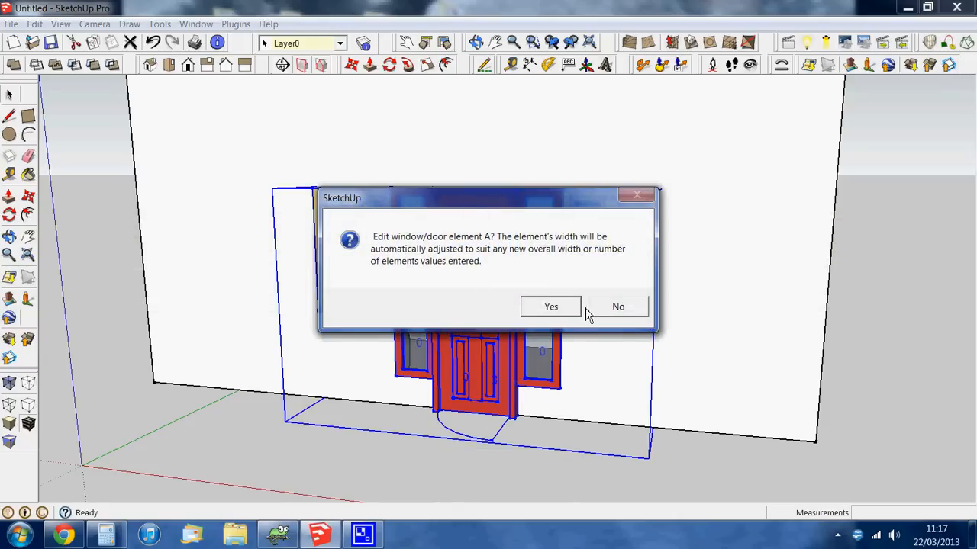
left_click(616, 306)
left_click(616, 307)
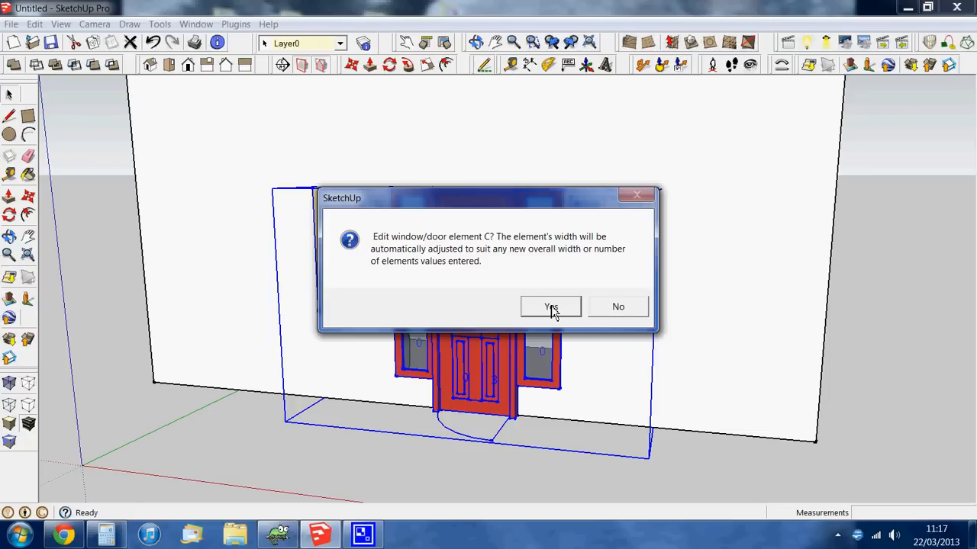
left_click(551, 307)
- Keep element C as a window with the same profile dimensions and set its frame colour to <Beige>1
left_click(441, 282)
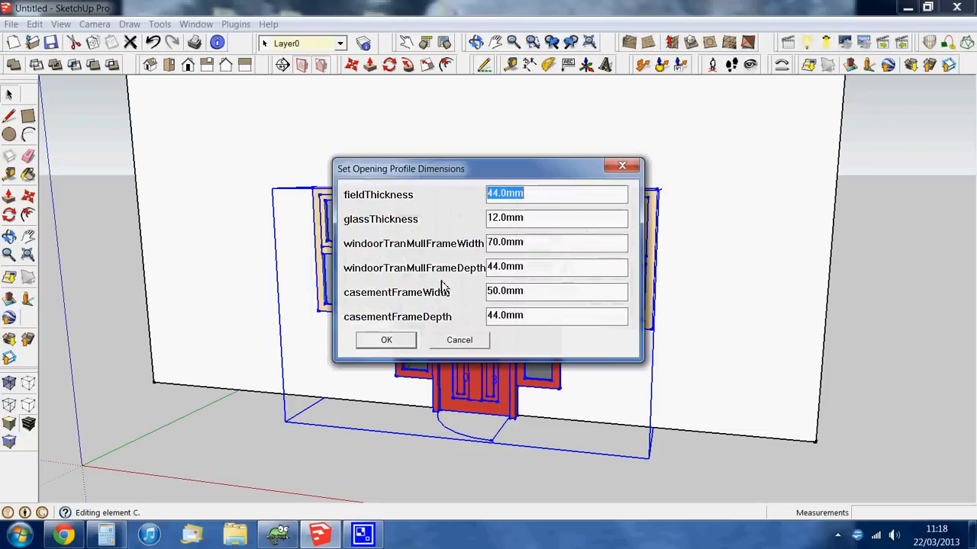
left_click(387, 343)
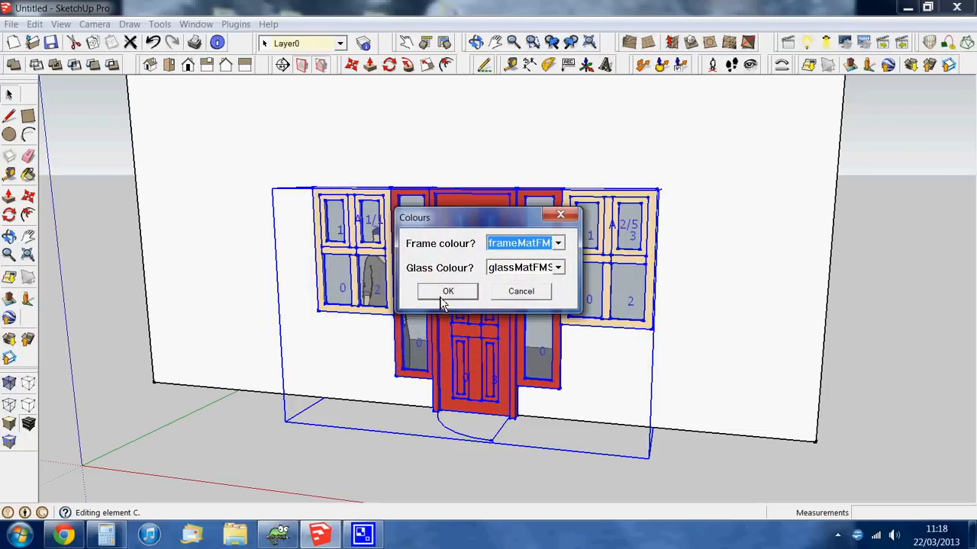
left_click_drag(491, 223, 446, 268)
left_click(514, 288)
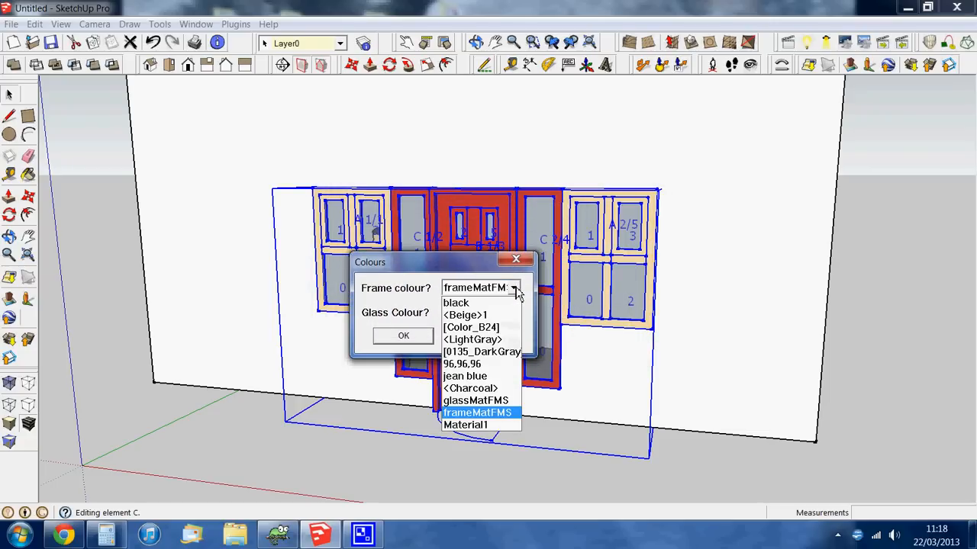
left_click(504, 319)
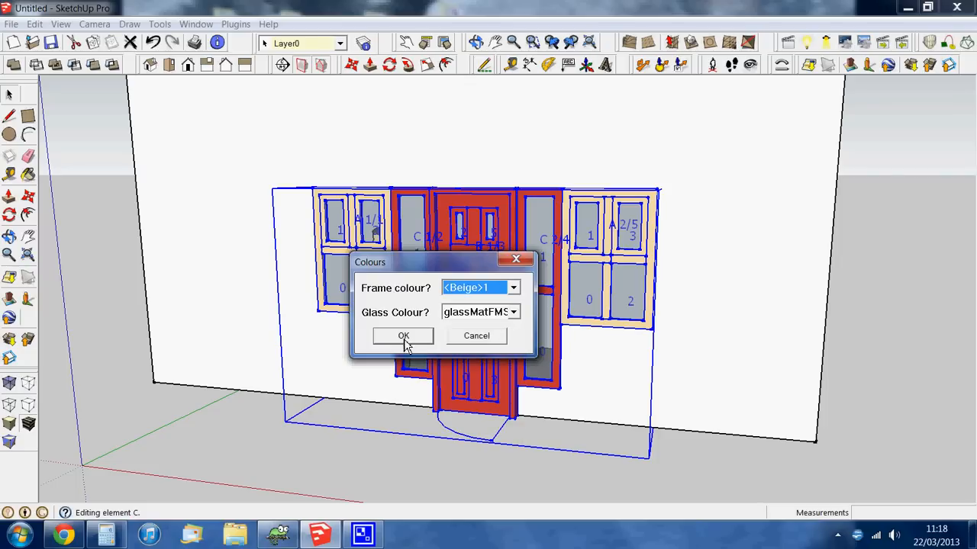
left_click(404, 338)
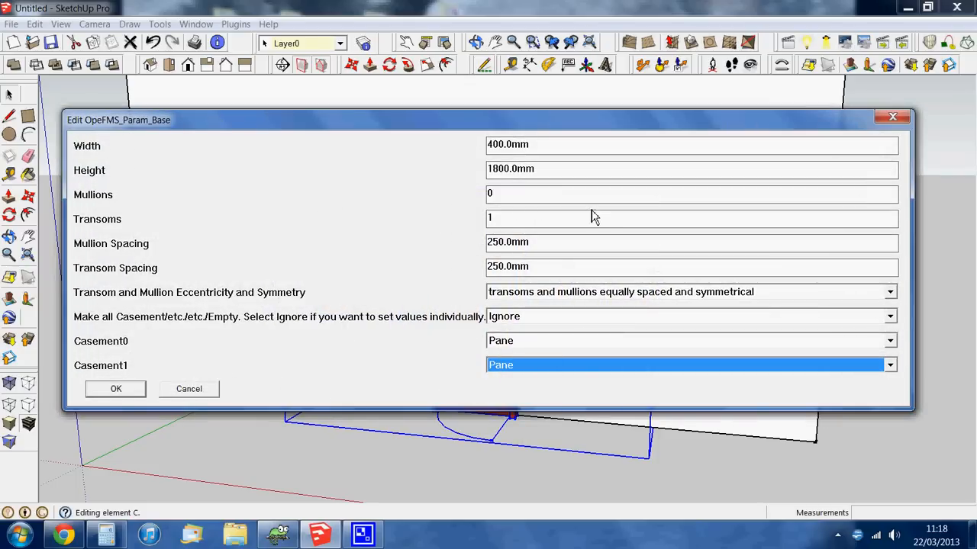
- Set element C's transom spacing to 1095 mm with transoms eccentric and assymmetrical and mullions equally spaced and symmetrical
left_click(523, 268)
double_click(512, 267)
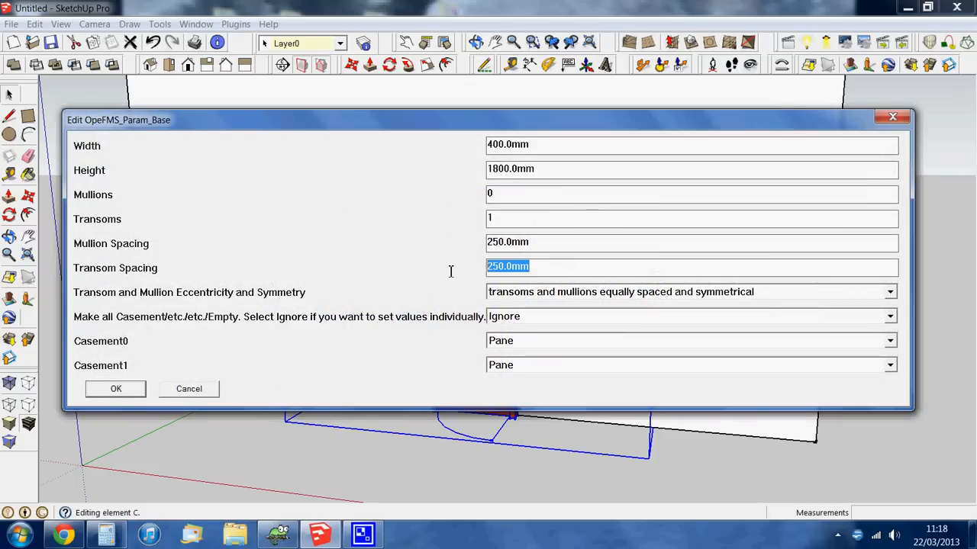
type("1095")
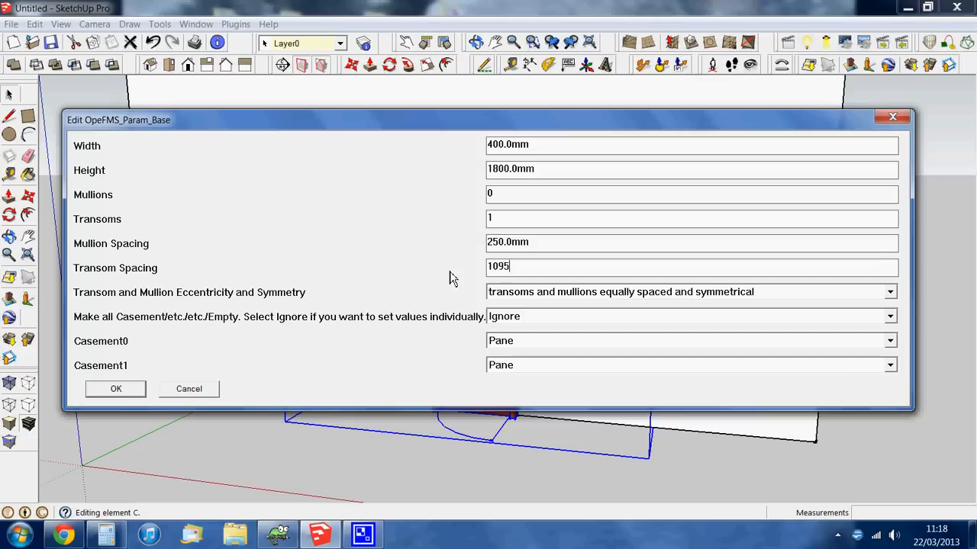
left_click(889, 294)
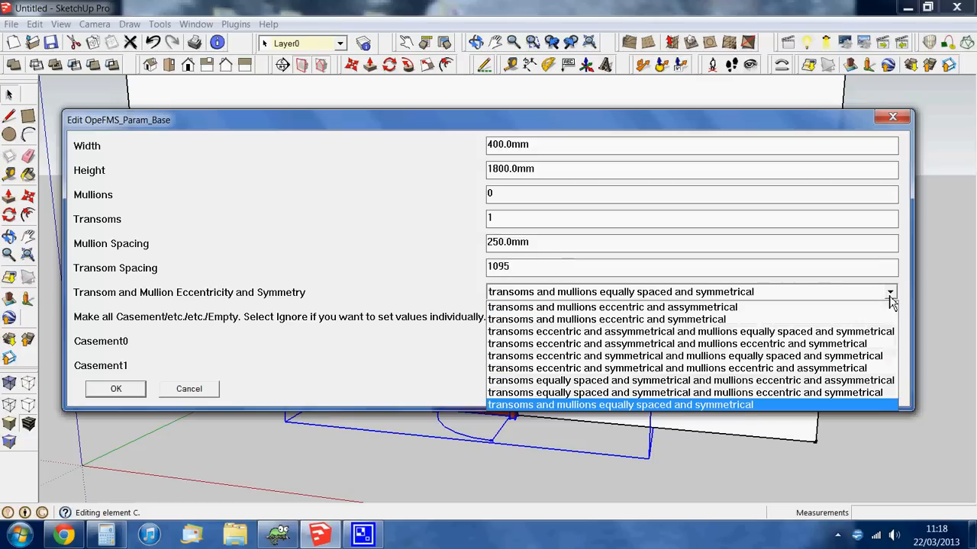
left_click(517, 335)
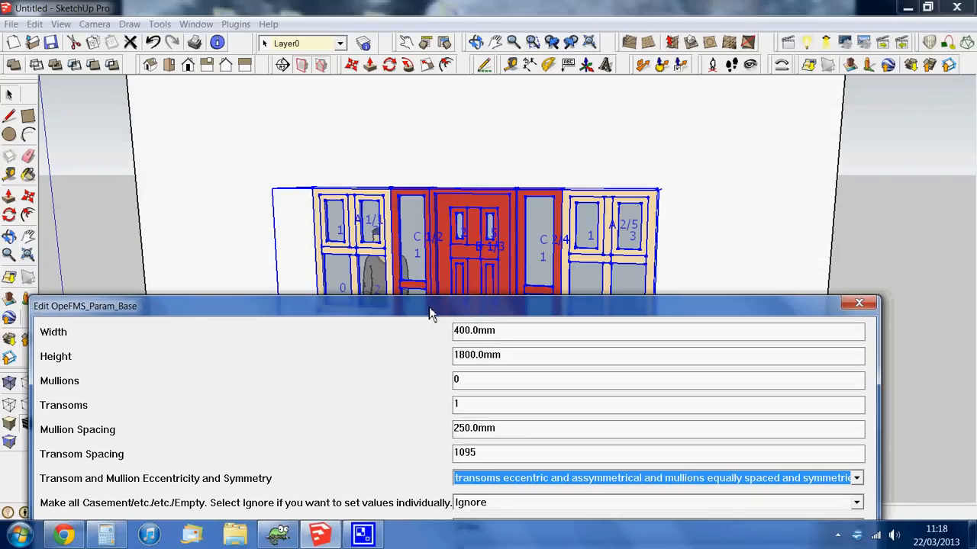
left_click_drag(429, 309, 484, 155)
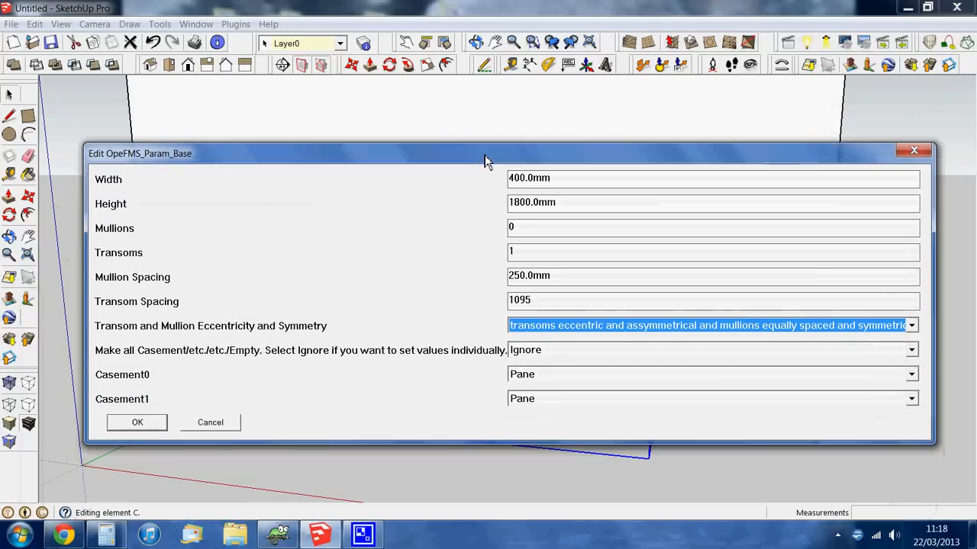
- Set element C's Casement0 to Casement, apply the element's edits and acknowledge the mirroring notice
left_click(911, 376)
left_click(719, 414)
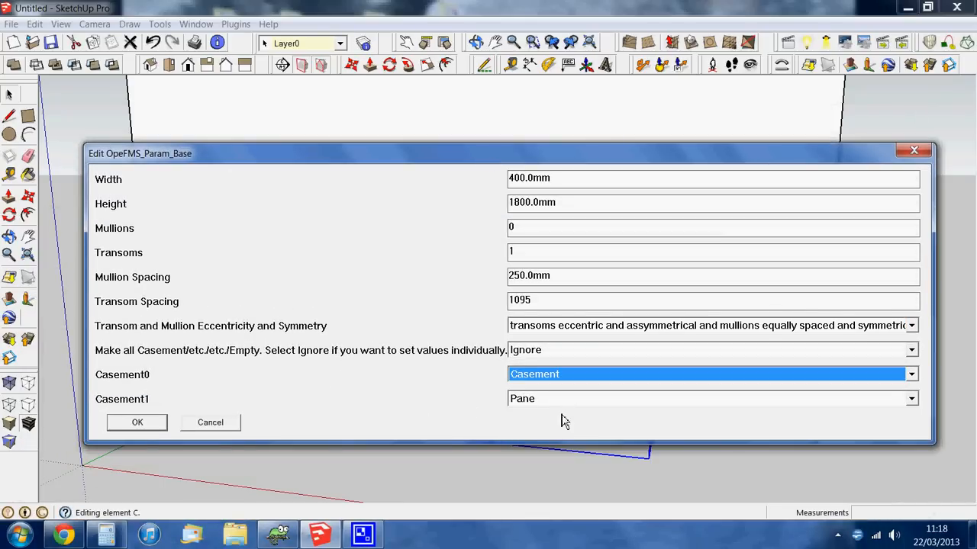
left_click(130, 429)
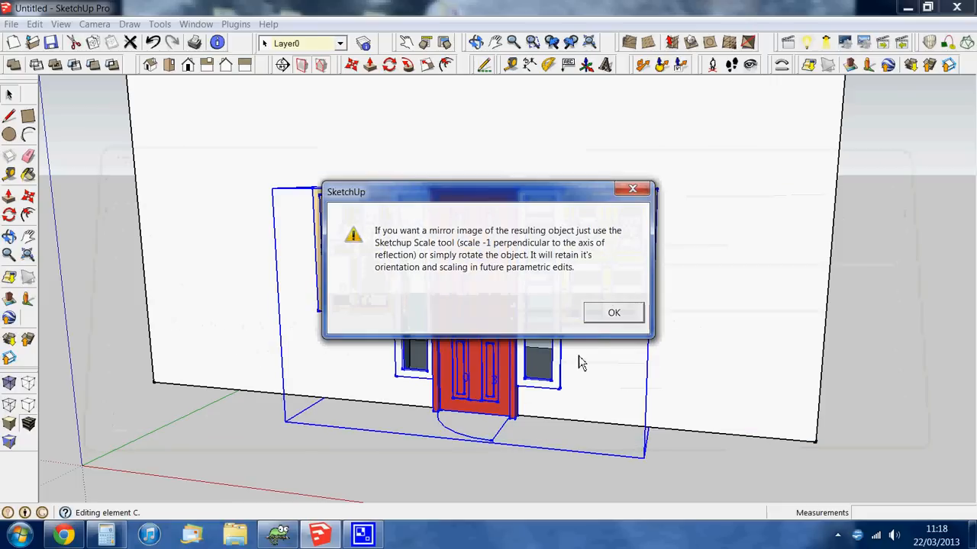
left_click(601, 310)
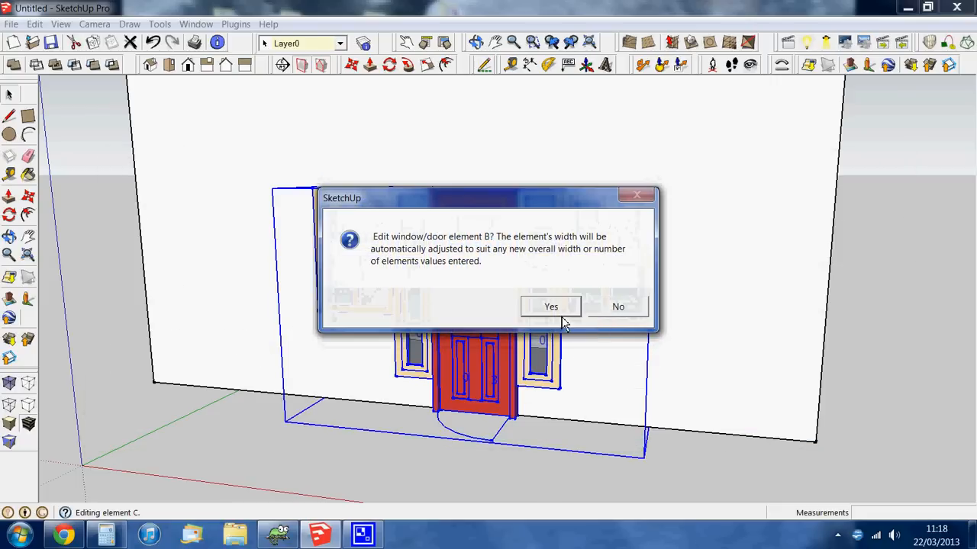
- Leave element B unedited, then reopen the opening for WinDoor editing with pattern ACBCA and edit element C, keeping its sizes, profile and colours
left_click(616, 311)
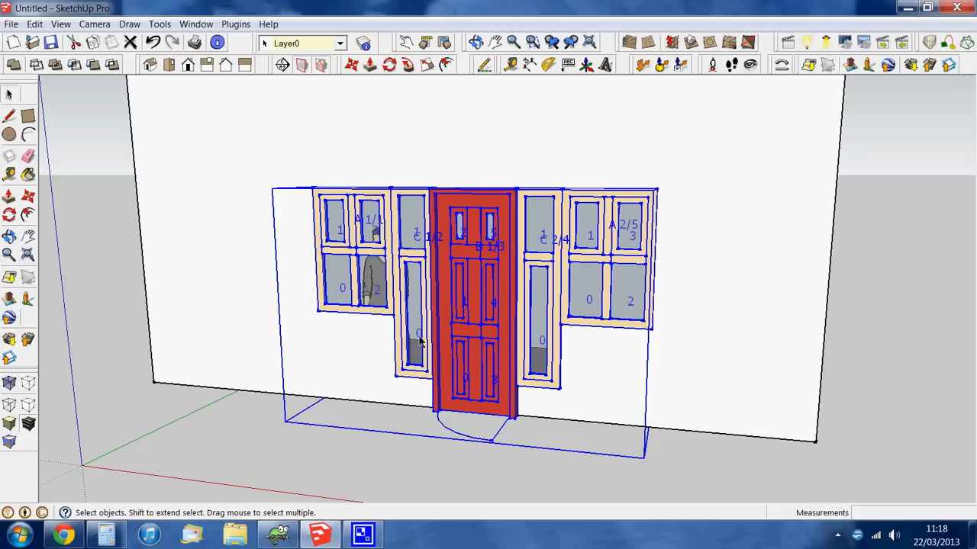
right_click(402, 261)
left_click(468, 457)
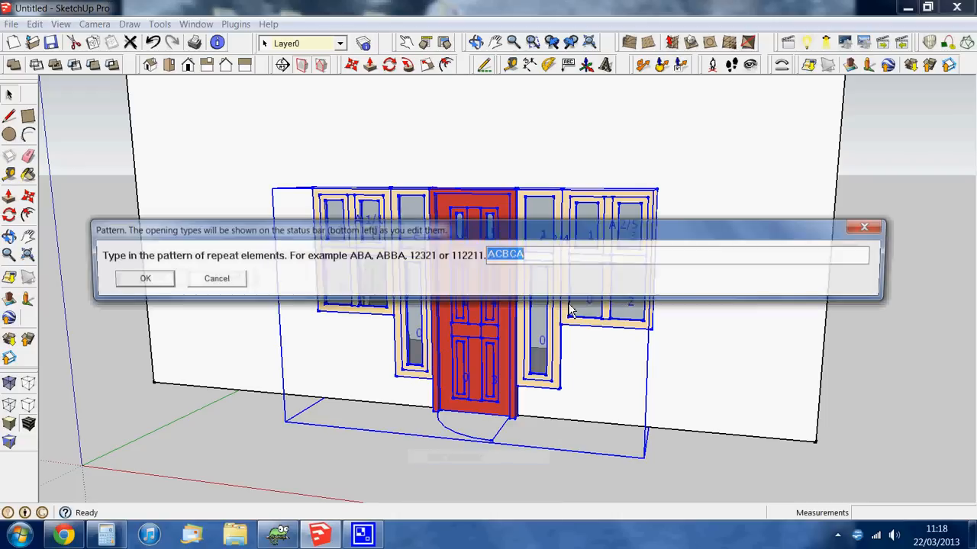
left_click(139, 279)
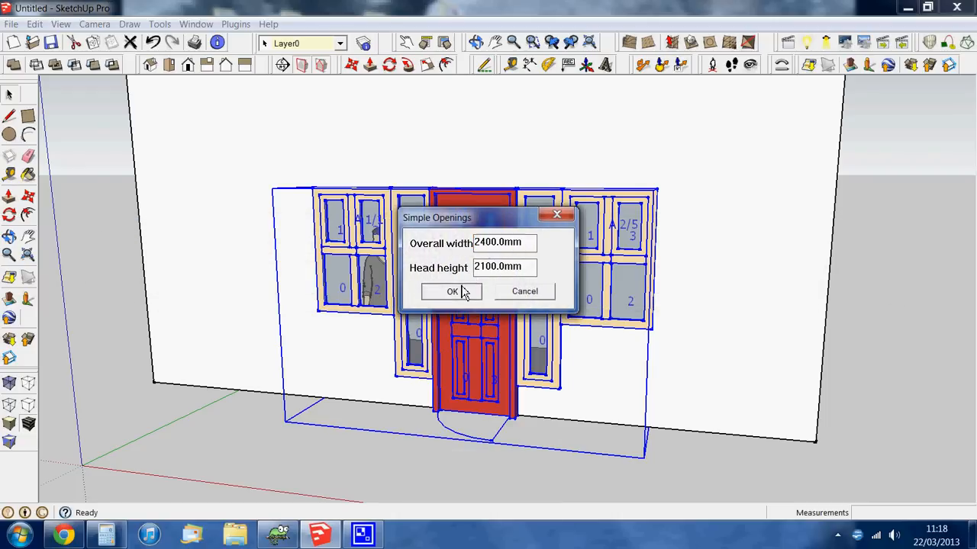
left_click(452, 291)
left_click(622, 307)
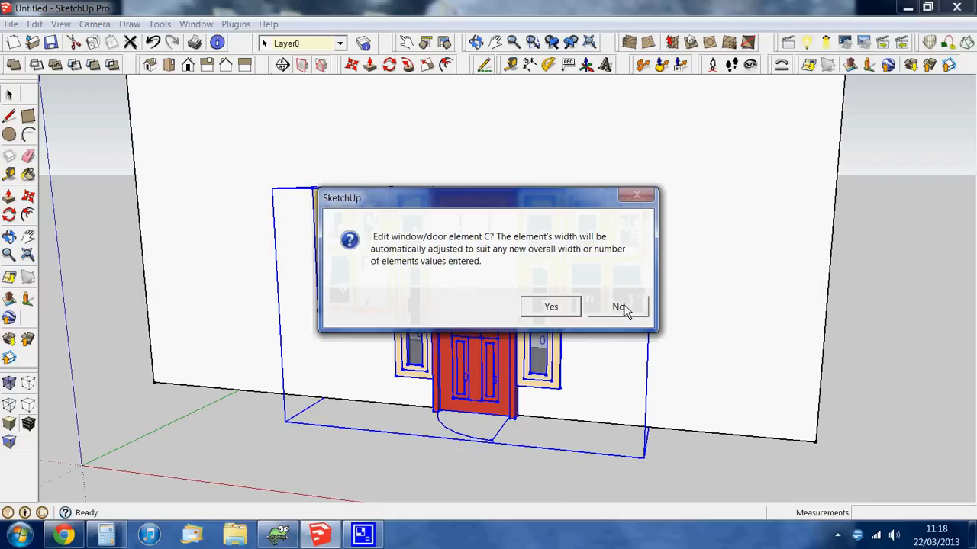
left_click(571, 308)
key("Return")
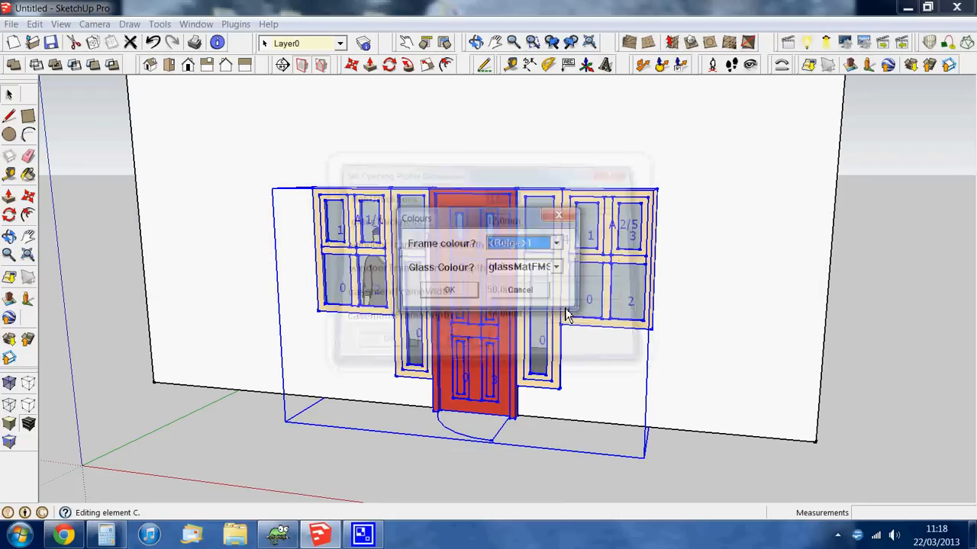
key("Return")
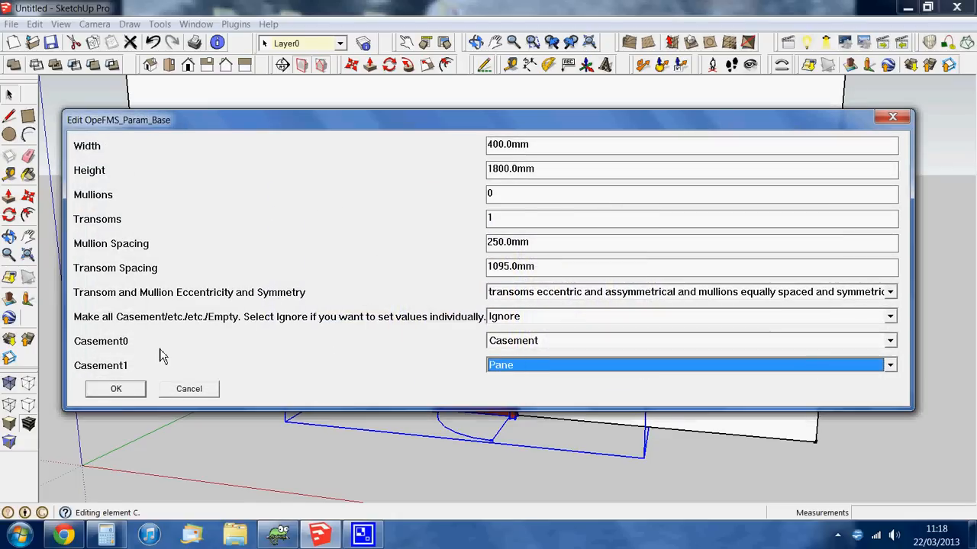
- Set element C's Casement0 to Pane and Casement1 to Casement, apply the edits and leave element B unedited
left_click(889, 366)
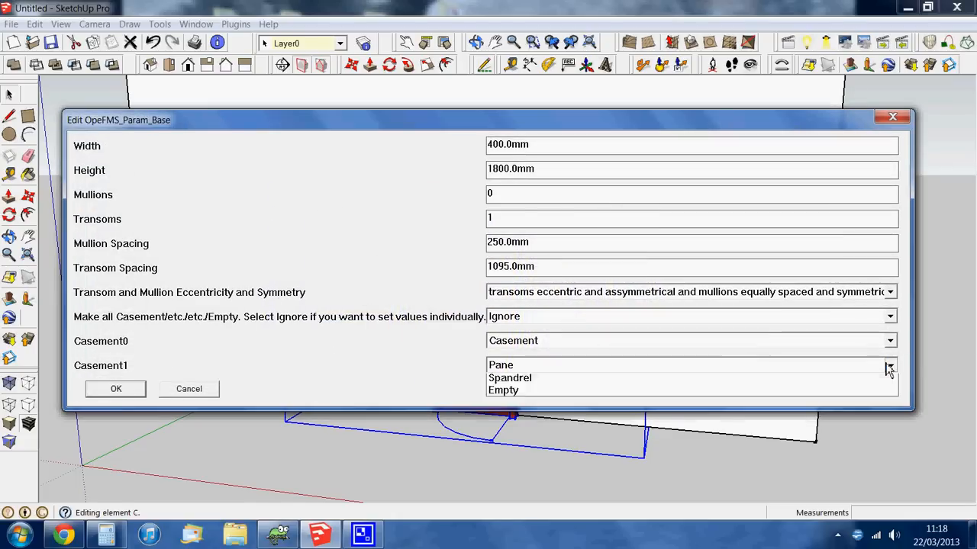
left_click(806, 409)
left_click(889, 341)
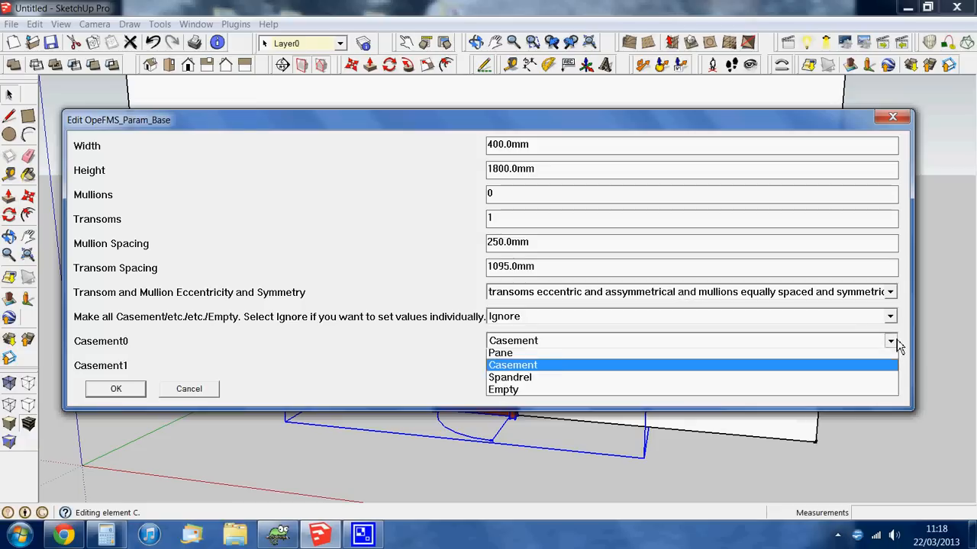
left_click(866, 370)
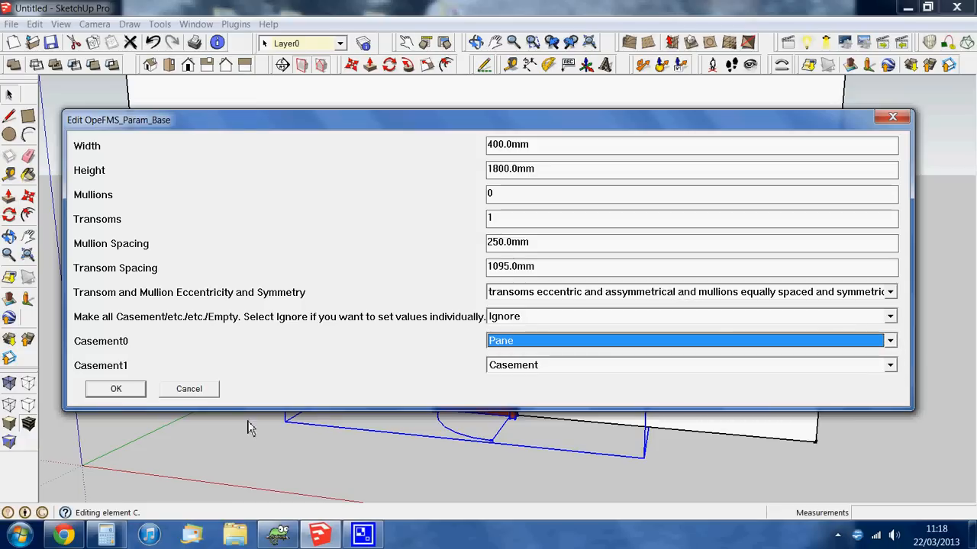
left_click(124, 390)
left_click(598, 319)
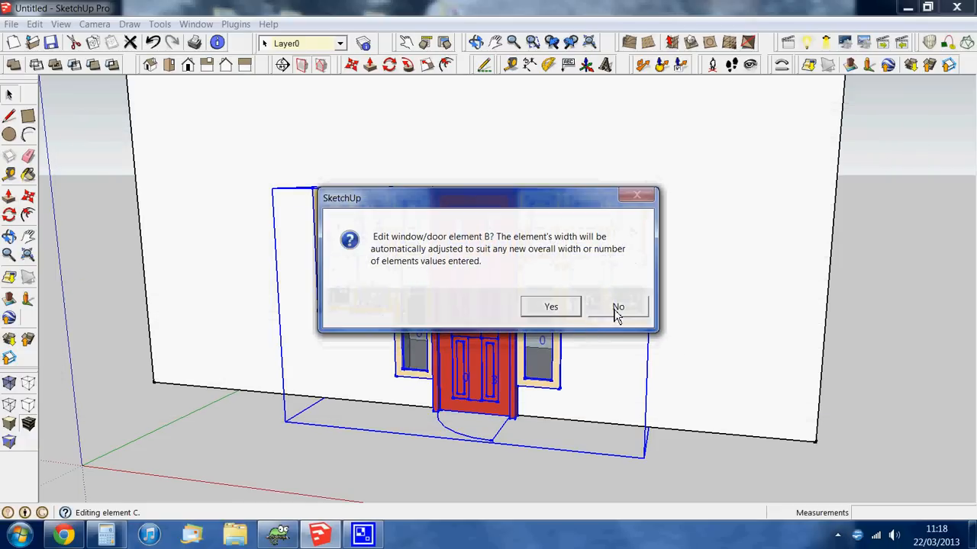
left_click(614, 309)
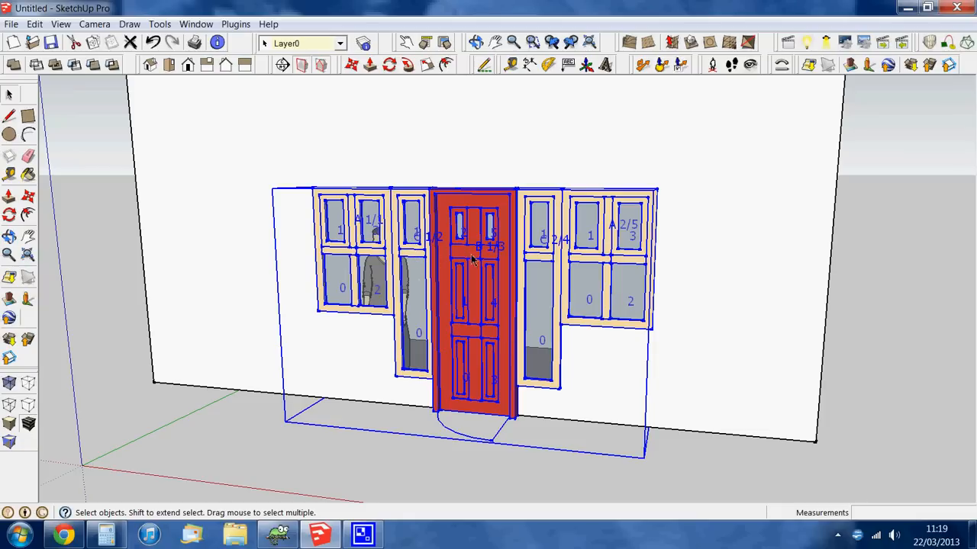
- Hide the opeFMS_o_layer so the opening element labels are switched off
scroll(615, 368, "down", 1)
middle_click_drag(615, 368, 543, 334)
scroll(575, 343, "down", 1)
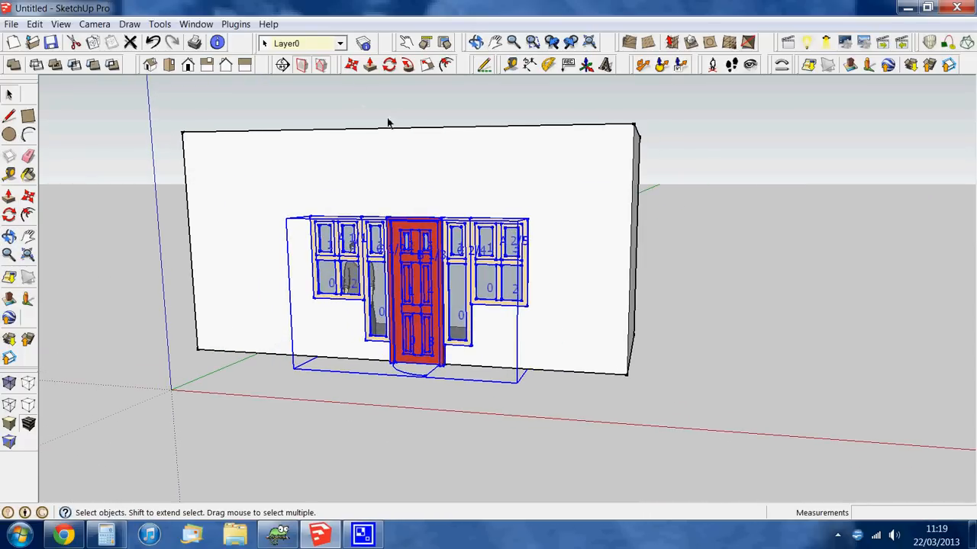
scroll(391, 271, "up", 4)
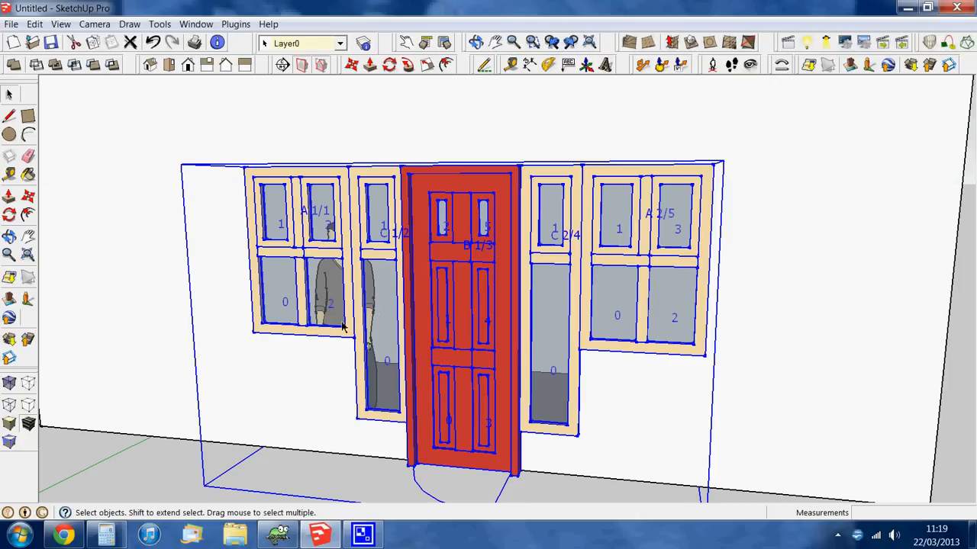
left_click(363, 43)
left_click(837, 237)
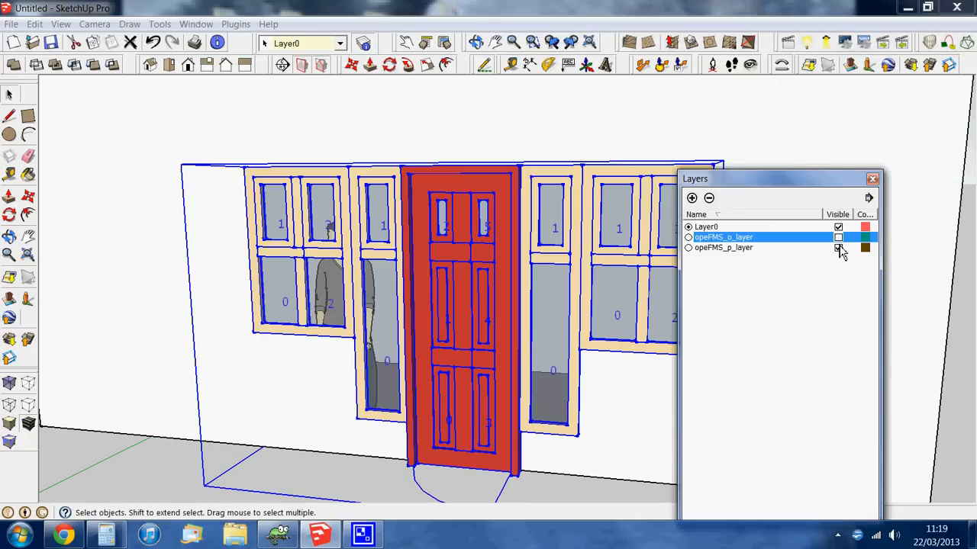
- Hide the pane numbers on opeFMS_p_layer, show them again and close the layer list
left_click(839, 248)
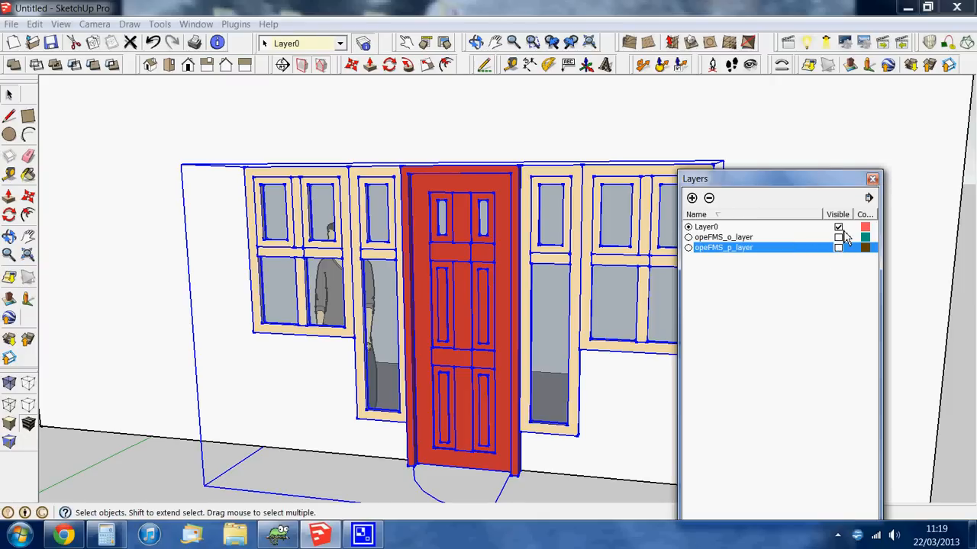
left_click(839, 248)
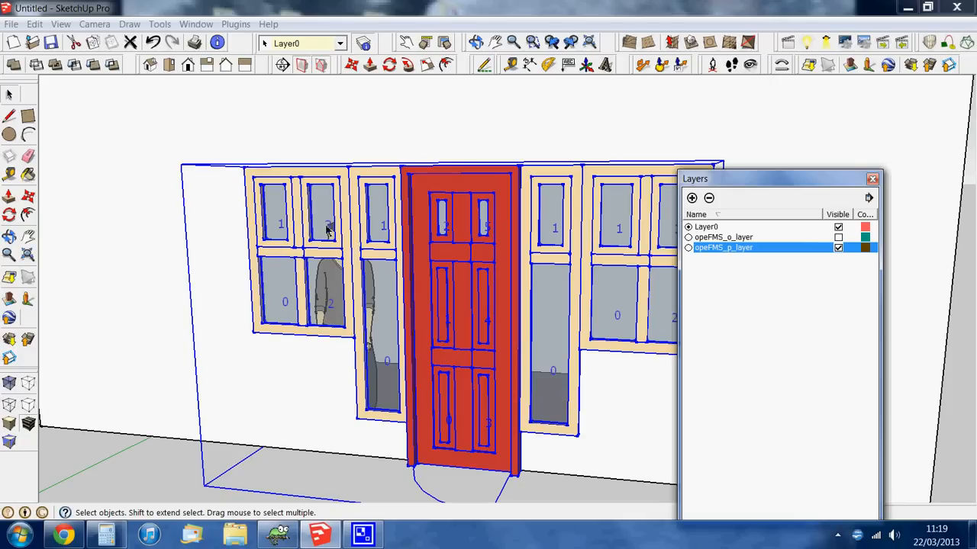
left_click(872, 179)
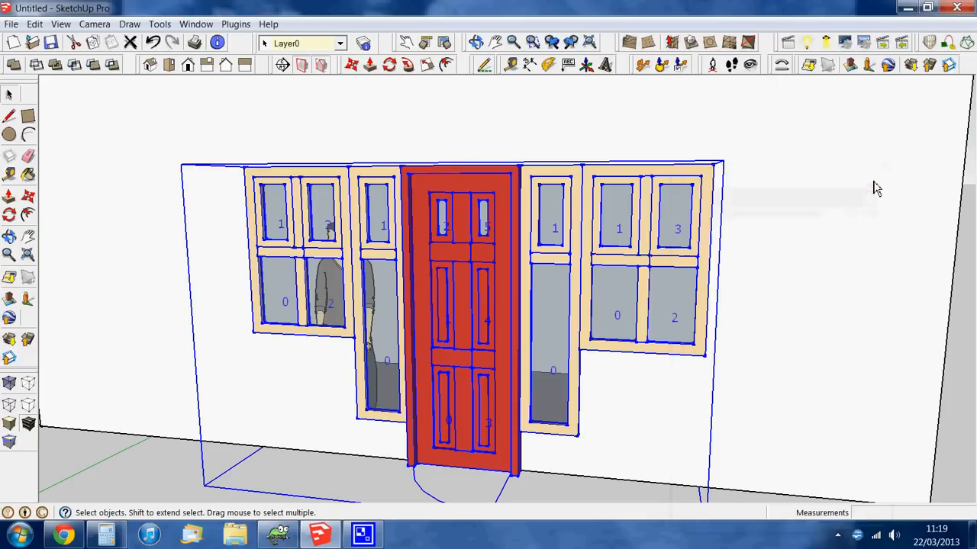
- Push/Pull the box's back wall outward by about 2146 mm to deepen the box
scroll(557, 214, "down", 3)
scroll(557, 214, "down", 3)
mouse_move(600, 267)
middle_mouse_down()
mouse_move(519, 275)
mouse_move(563, 261)
mouse_move(587, 282)
middle_mouse_up()
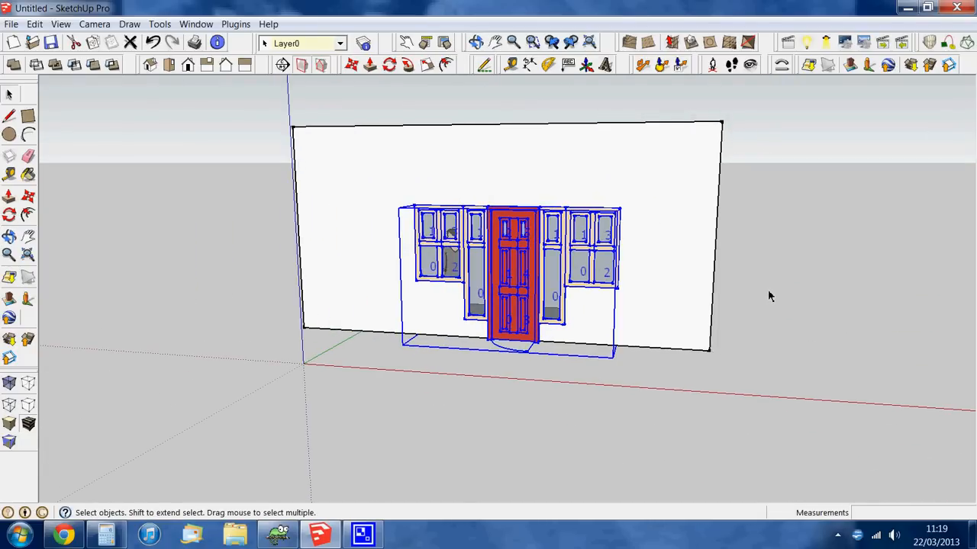
middle_click_drag(732, 301, 27, 202)
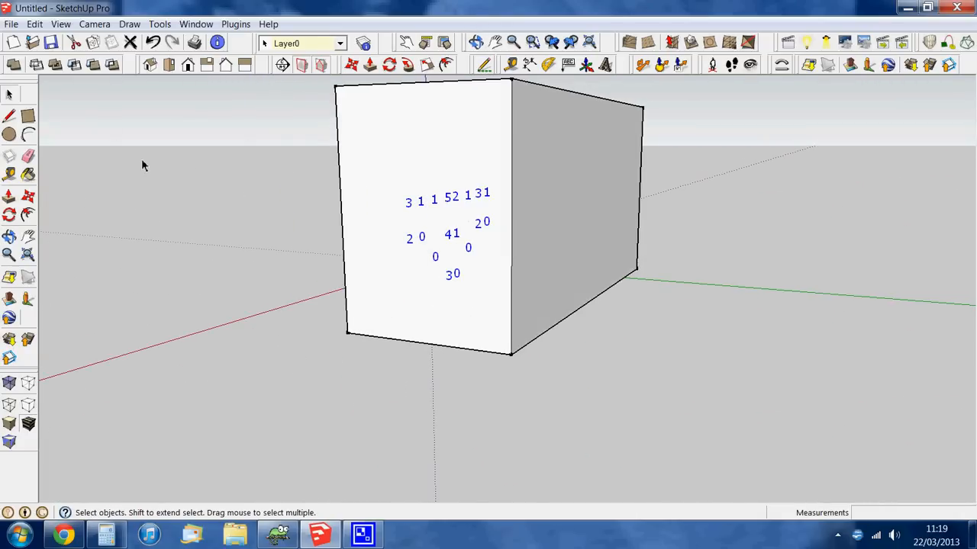
left_click(9, 195)
left_click_drag(521, 277, 625, 288)
middle_click_drag(625, 288, 824, 329)
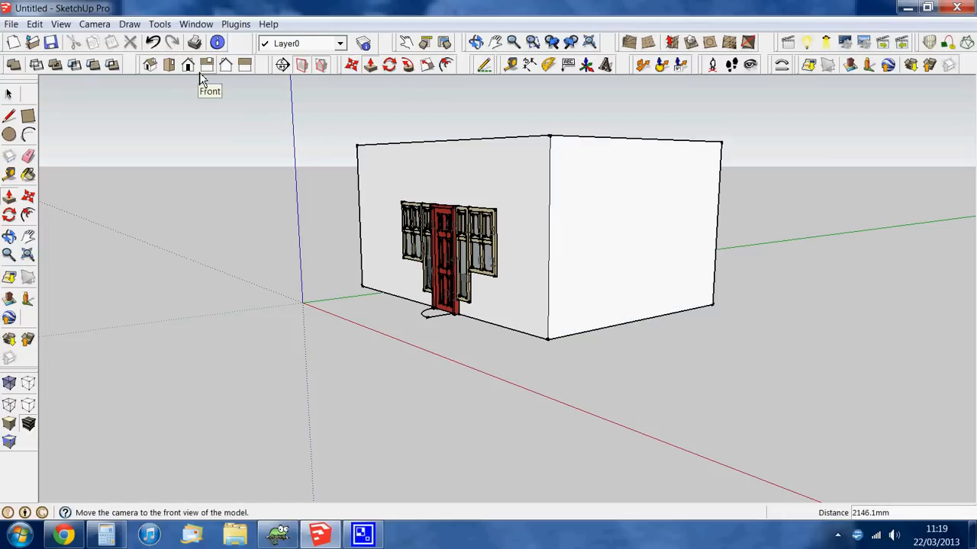
- Start a new WinDoor opening with pattern D, an overall width of 2400 mm and a head height of 2100 mm
left_click(159, 24)
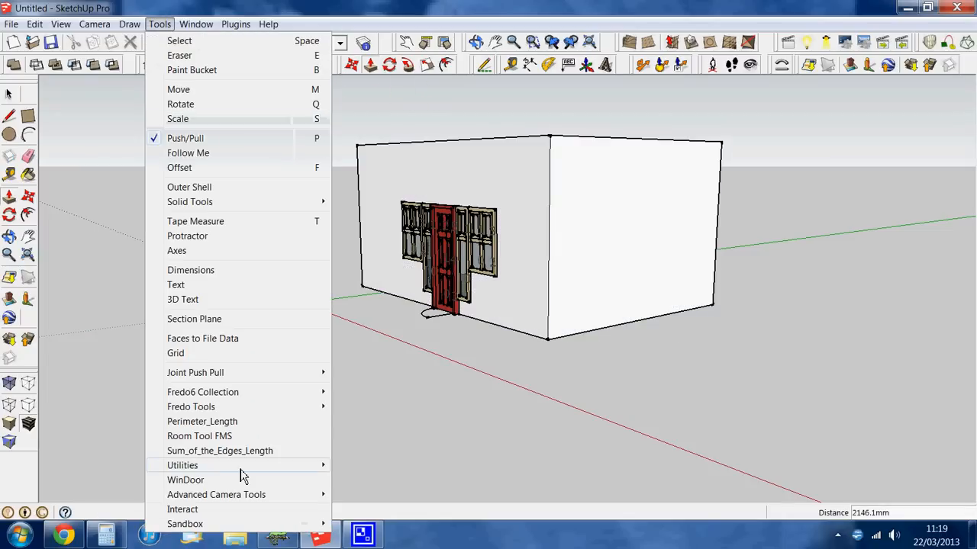
left_click(213, 480)
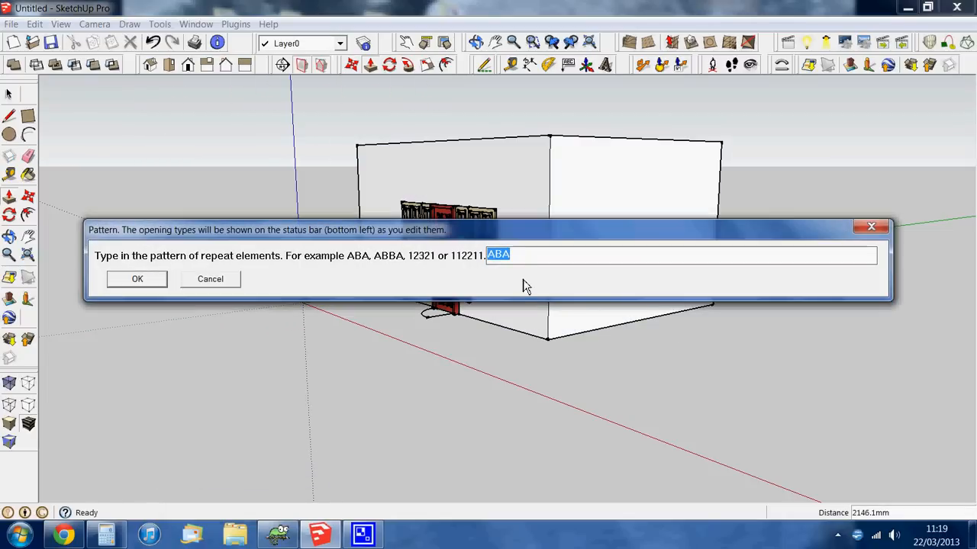
type("A")
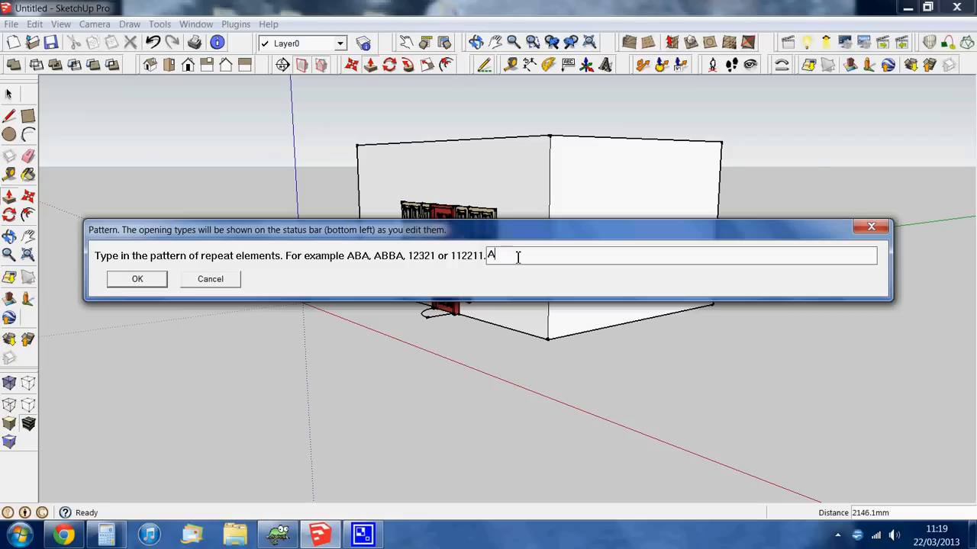
left_click_drag(532, 242, 544, 318)
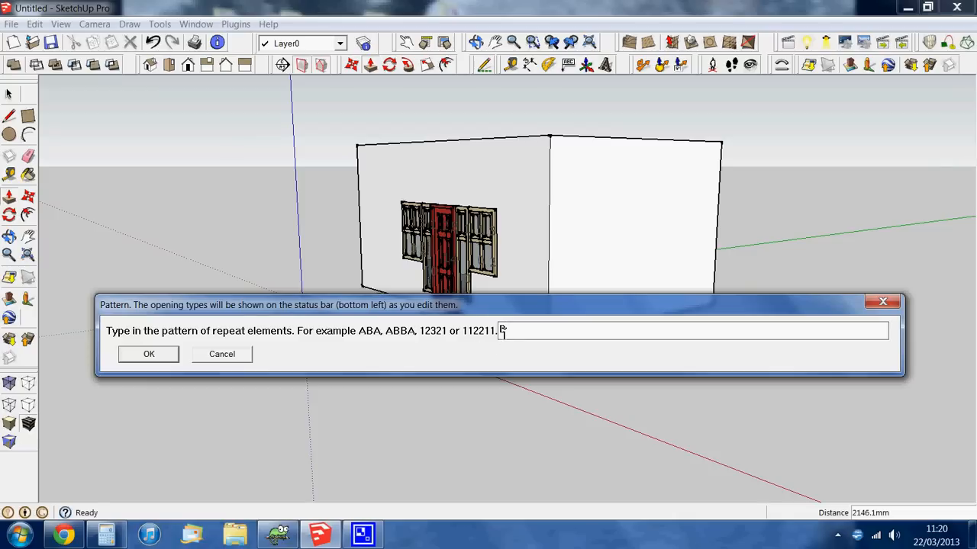
left_click(148, 354)
left_click(468, 294)
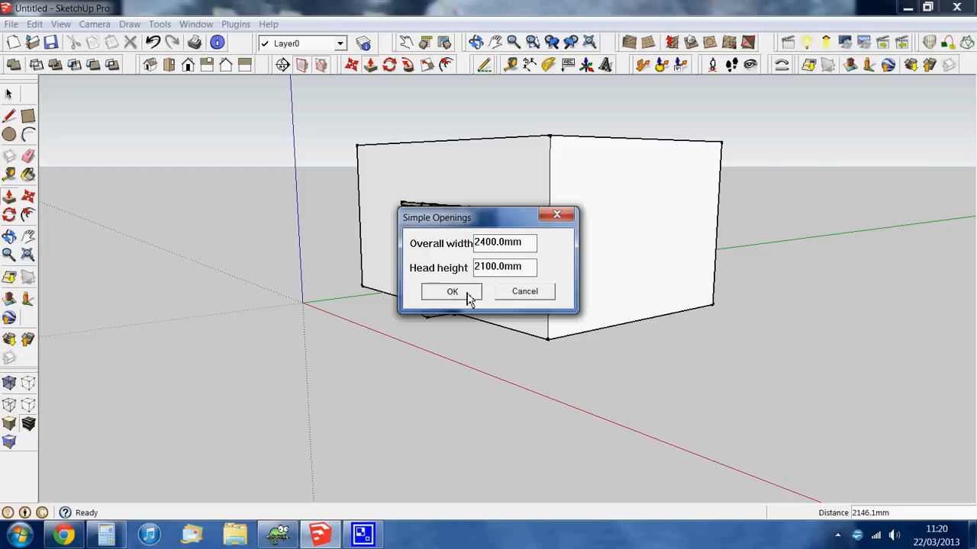
- Accept element D's default profile dimensions and colours, and create it with 3 mullions and 2 transoms, equally spaced and symmetrical
left_click(460, 281)
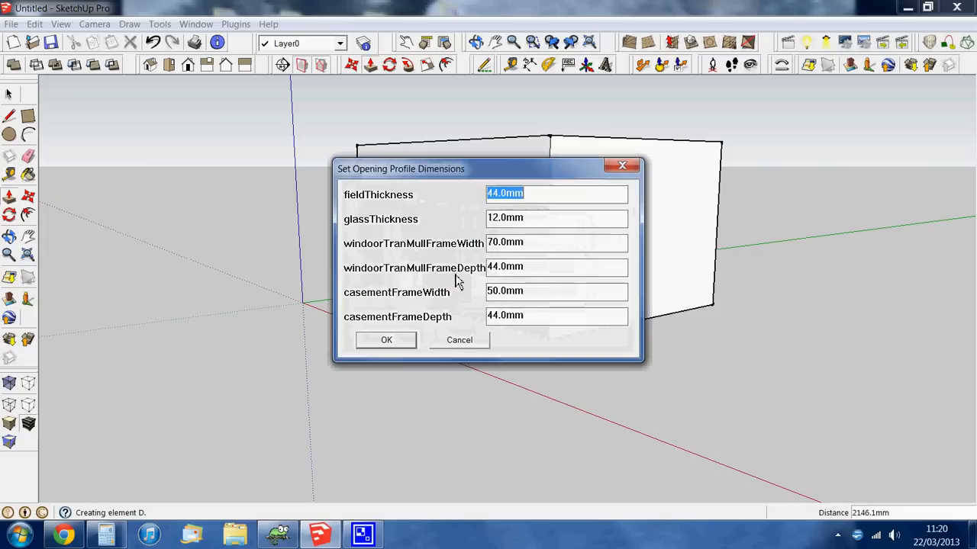
left_click(405, 345)
left_click(450, 295)
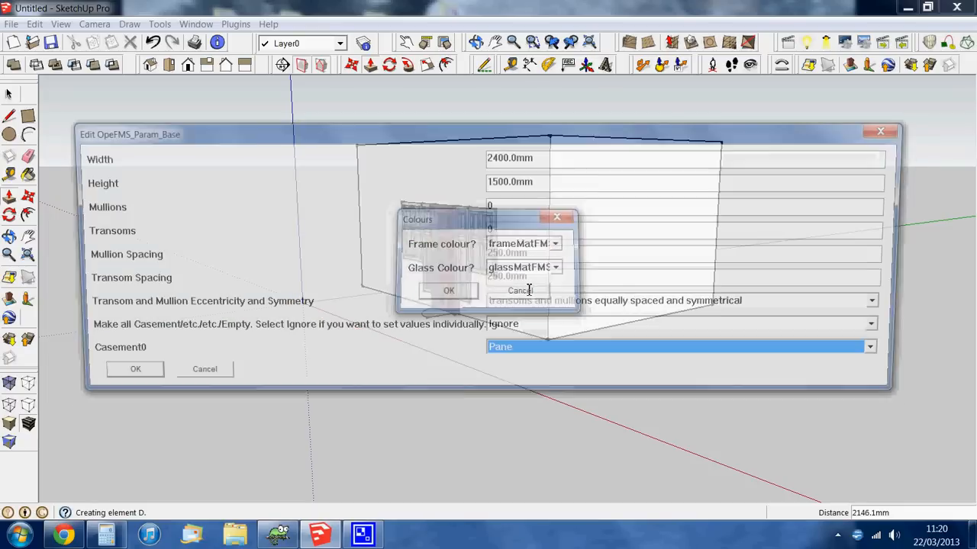
double_click(504, 206)
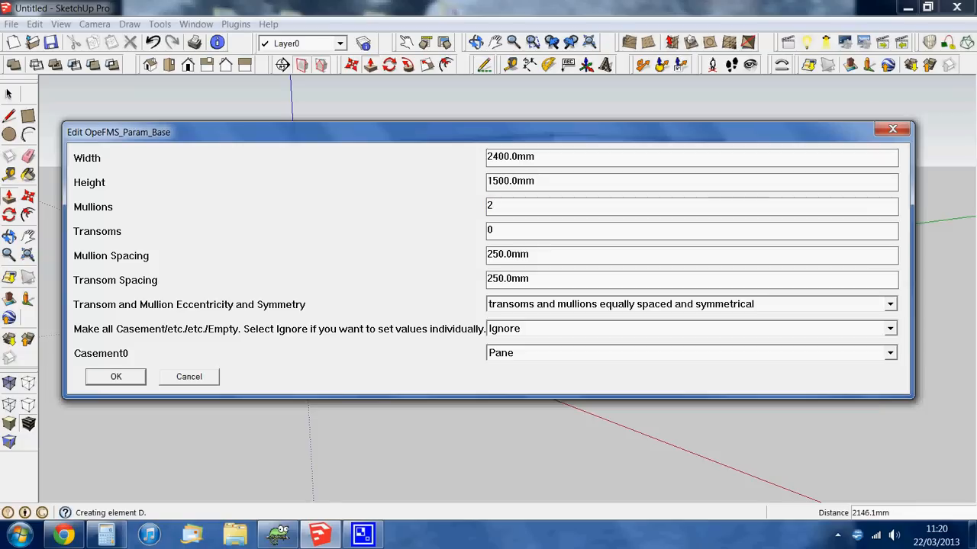
left_click_drag(517, 212, 444, 212)
key("Tab")
left_click(115, 380)
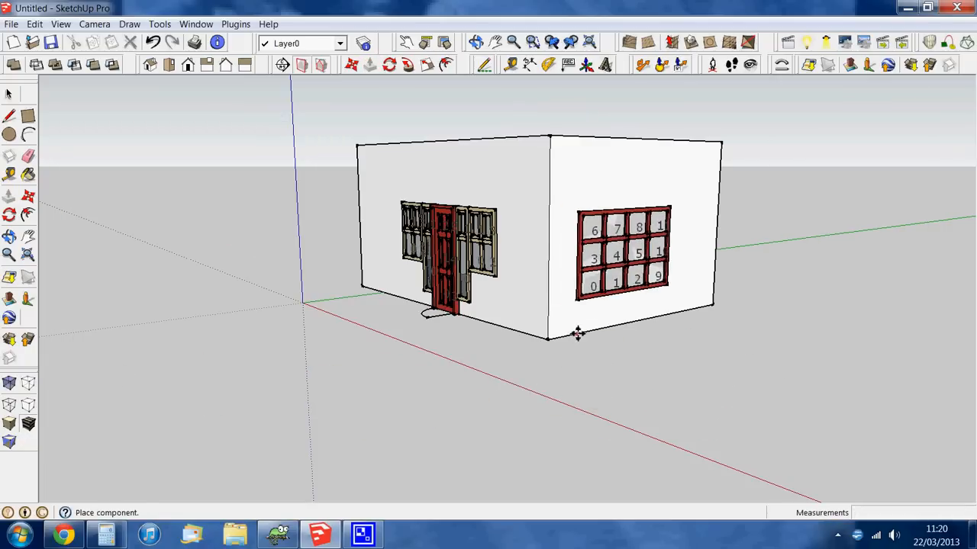
- Place the new twelve-pane window on the deepened box's side wall, near the corner with the door wall
middle_click_drag(577, 333, 136, 201)
key("space")
middle_click_drag(686, 333, 585, 316)
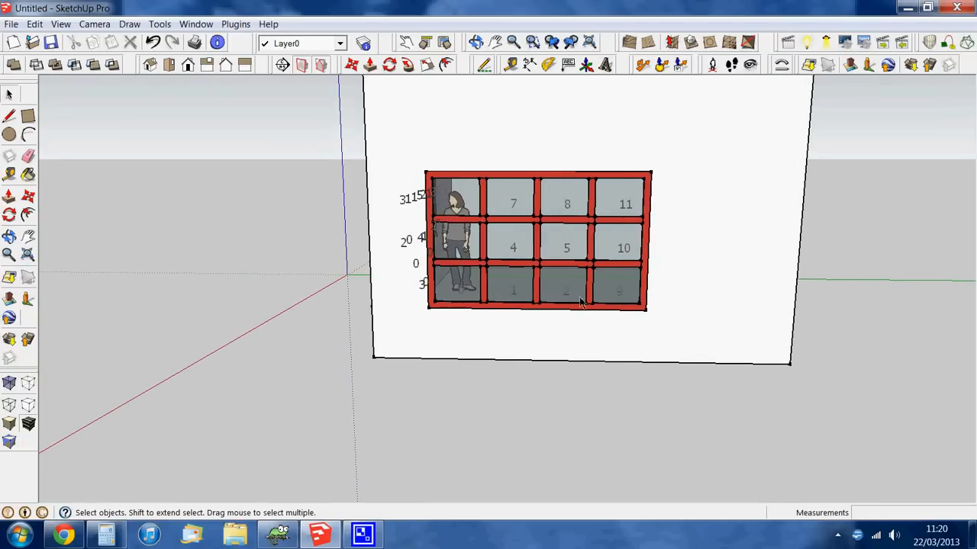
- Reopen the side-wall window for WinDoor editing and bring up element D's parameters, keeping pattern D, overall sizes, profile dimensions and colours
left_click(587, 313)
right_click(585, 313)
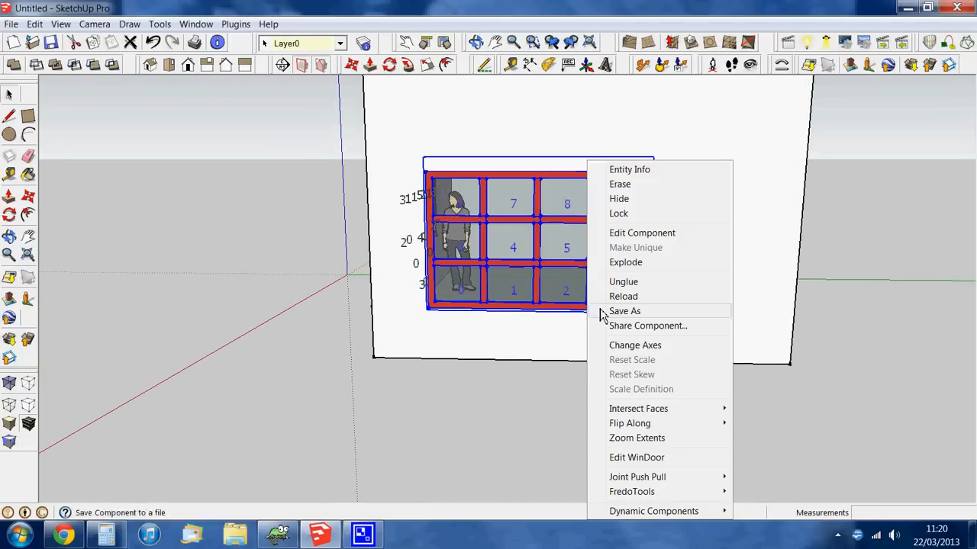
left_click(668, 458)
left_click(151, 281)
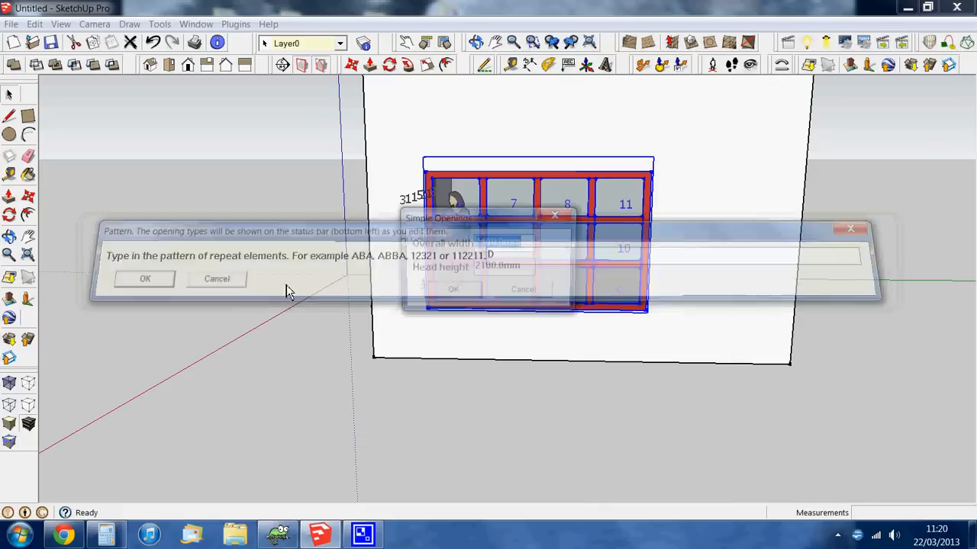
left_click(448, 296)
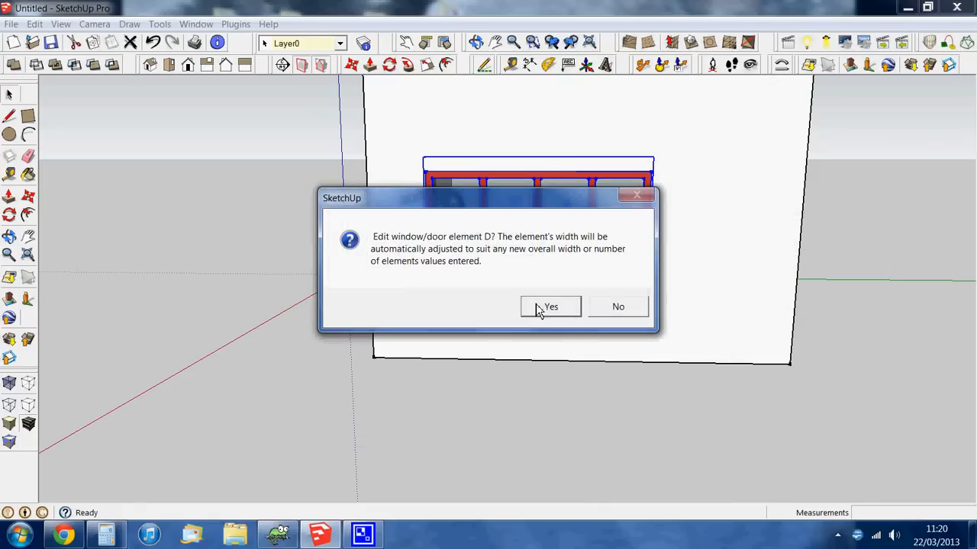
left_click(536, 309)
left_click(442, 282)
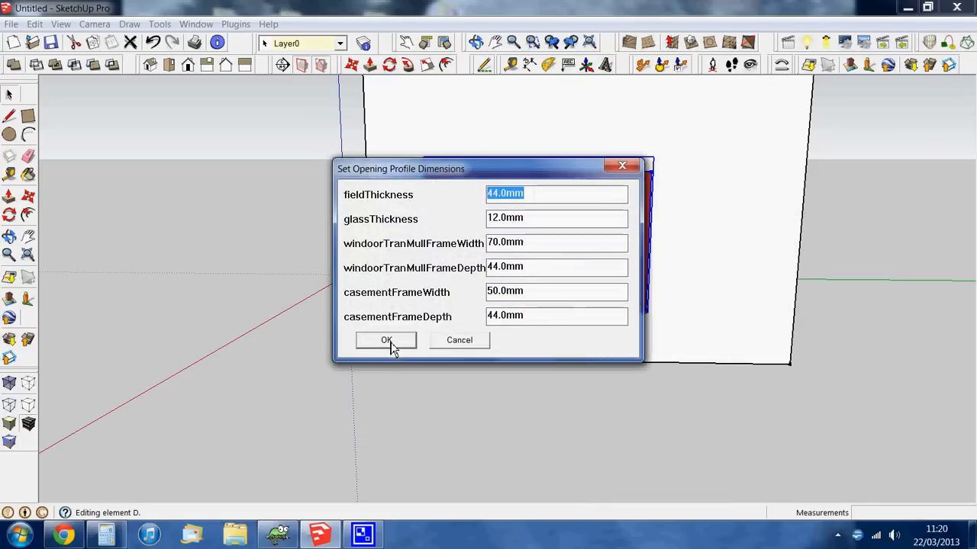
left_click(390, 346)
left_click(449, 292)
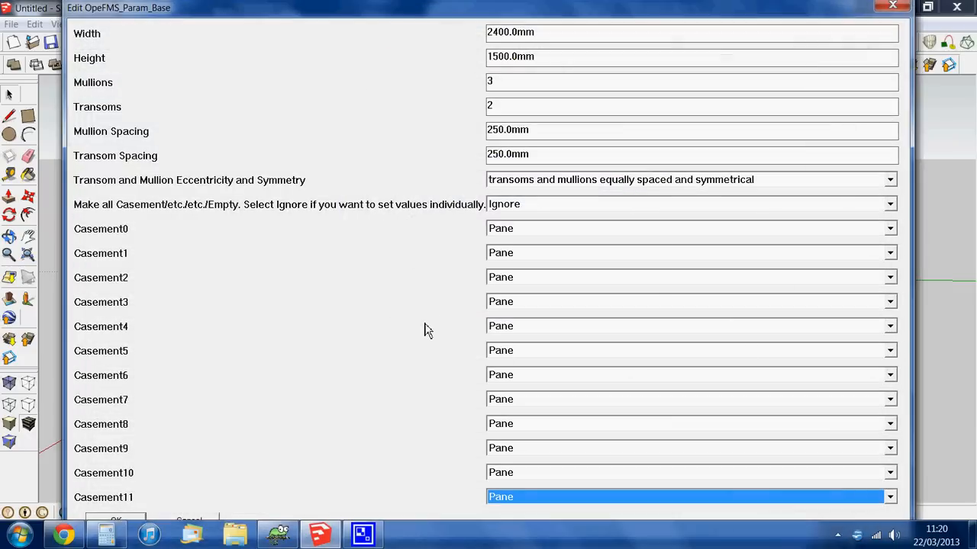
- Apply the option "transoms and mullions eccentric and assymmetrical" to the side-wall window's element D, keeping the 250 mm spacings
left_click(891, 181)
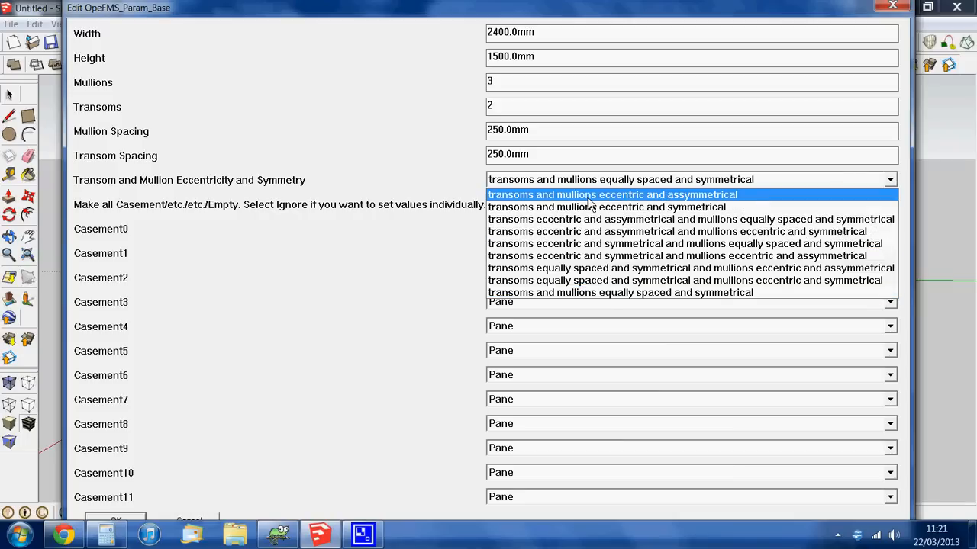
left_click(587, 197)
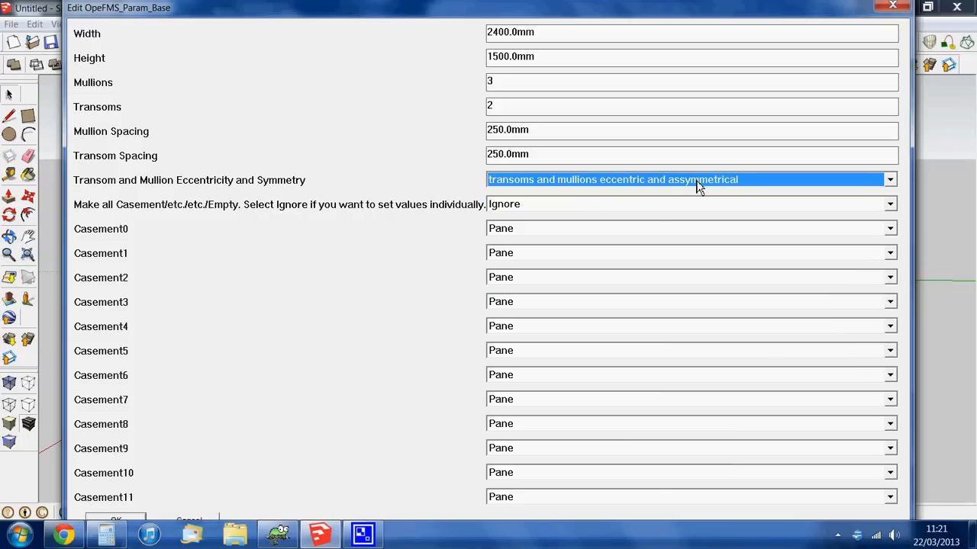
left_click(115, 521)
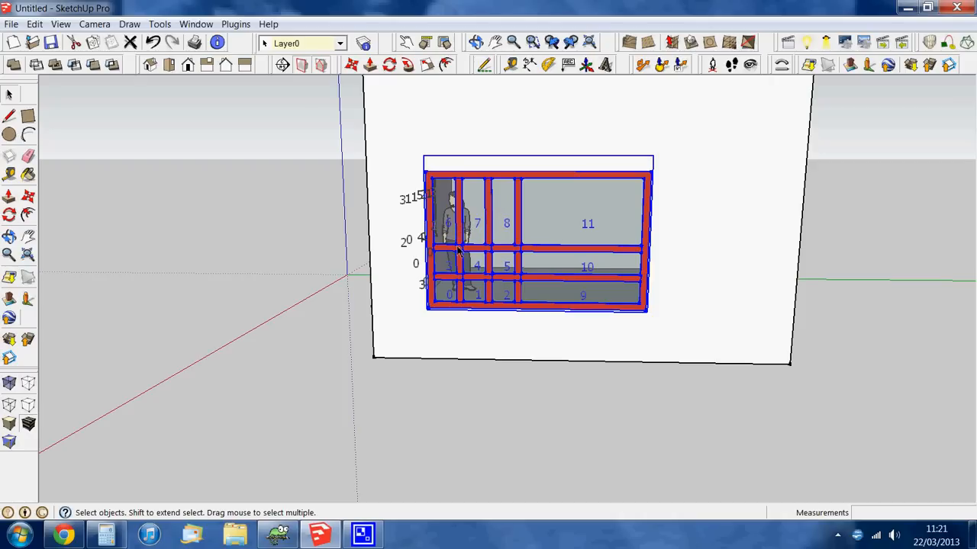
- Re-edit the side-wall window with its other settings kept, making element D's transoms and mullions eccentric and symmetrical
right_click(528, 284)
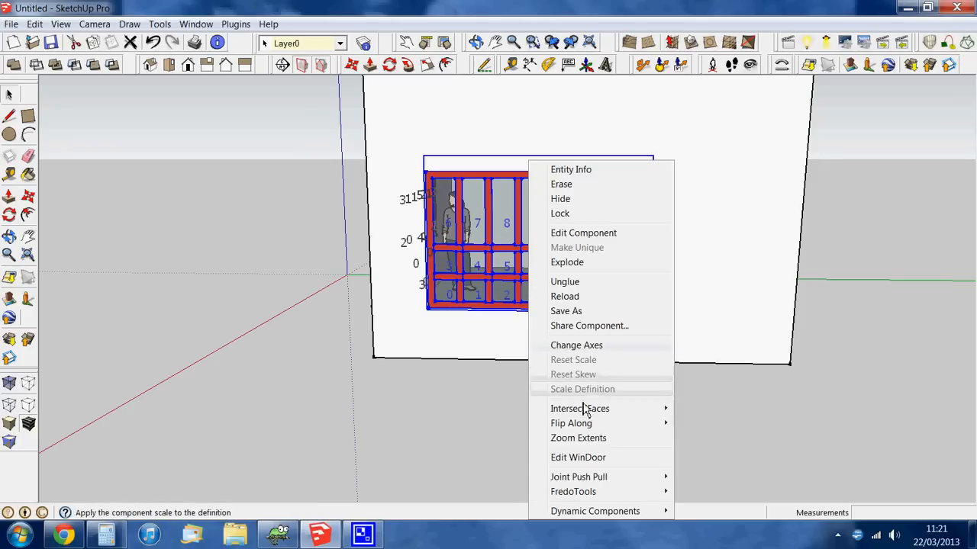
mouse_move(585, 428)
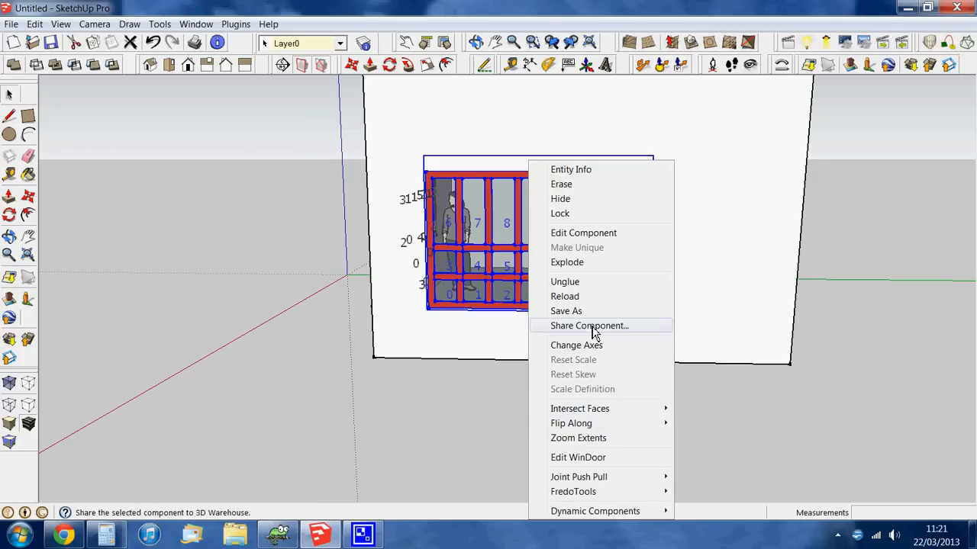
left_click(593, 458)
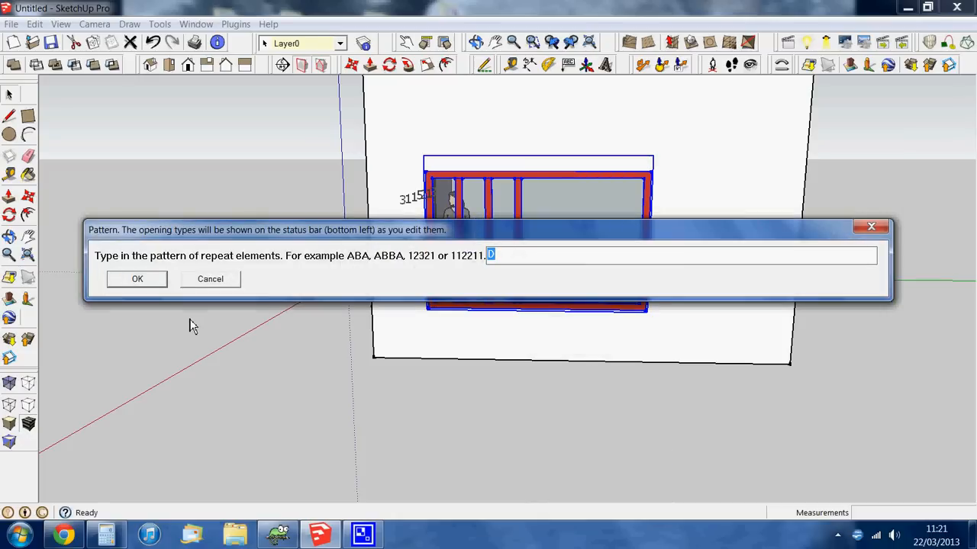
key("Return")
key("Return")
key("Return")
key("Return")
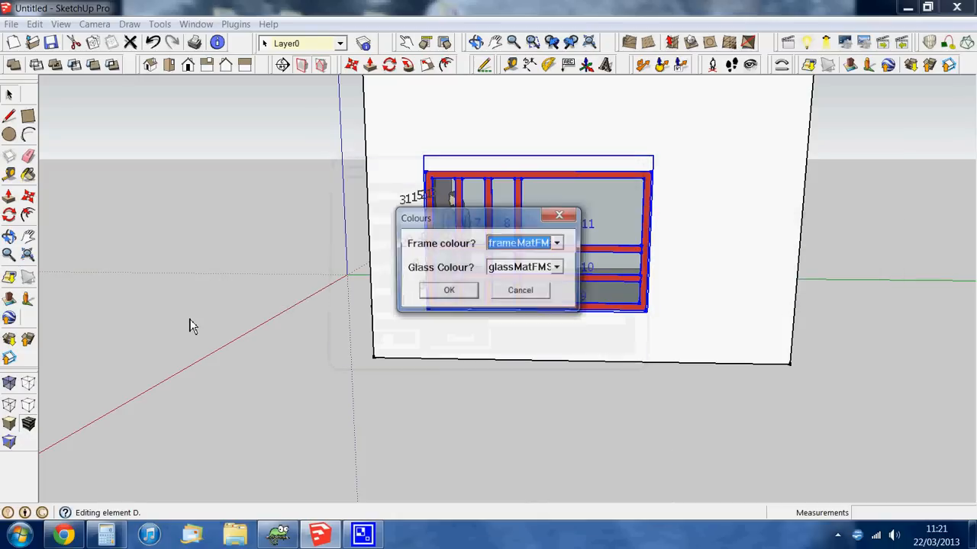
key("Return")
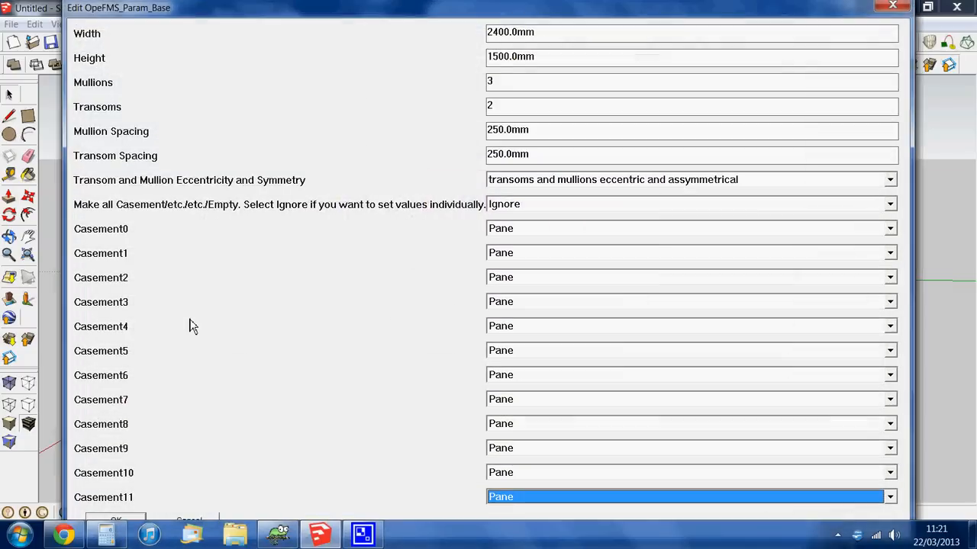
left_click(892, 186)
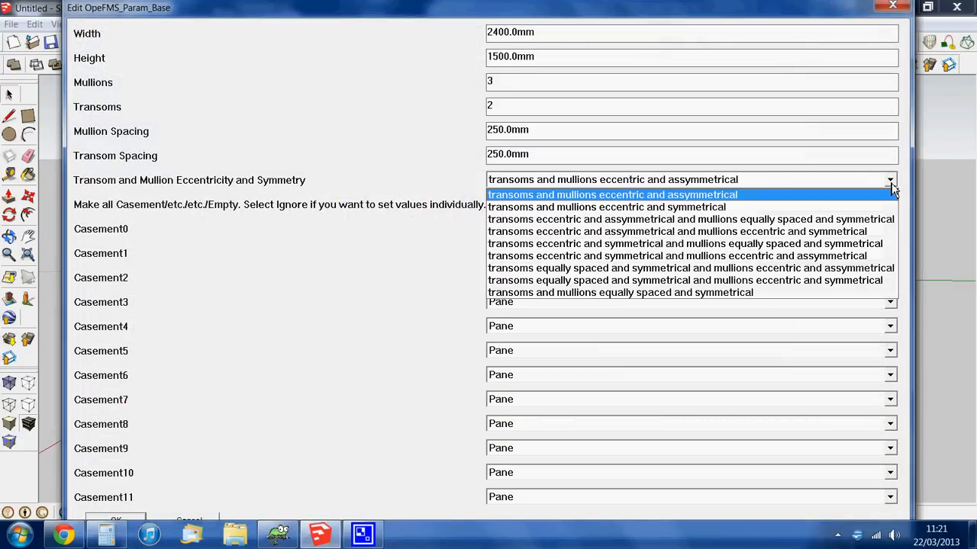
left_click(737, 217)
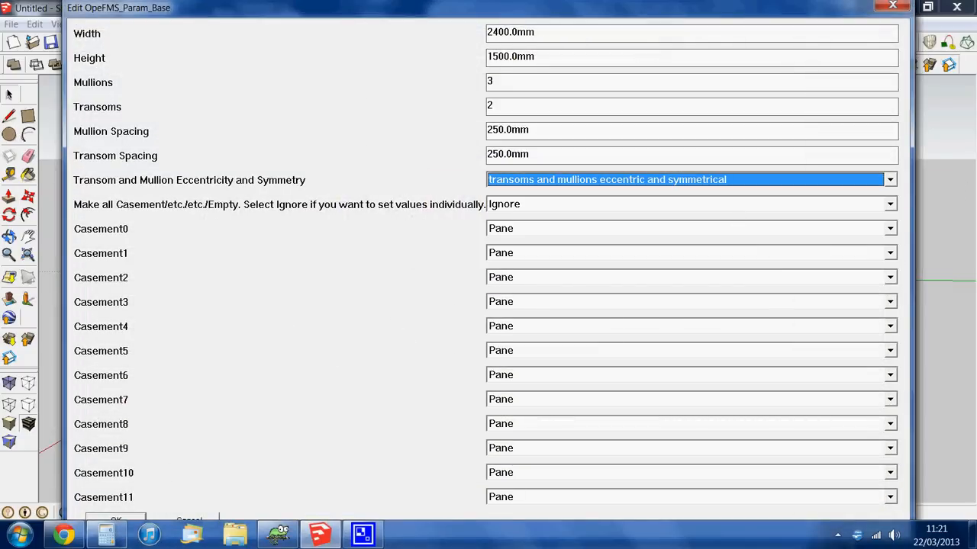
left_click(115, 521)
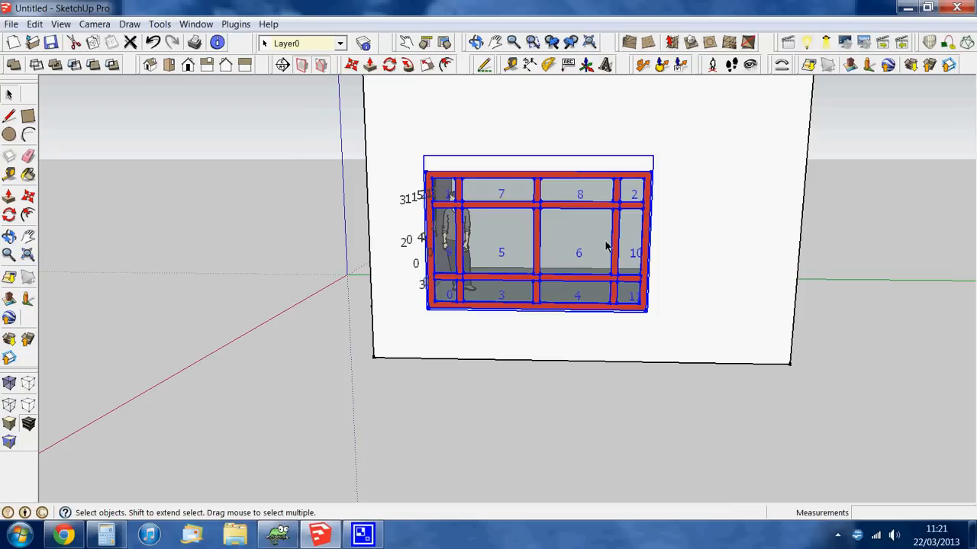
- Re-edit the side-wall window's element D with transoms eccentric and assymmetrical and mullions equally spaced and symmetrical
right_click(588, 292)
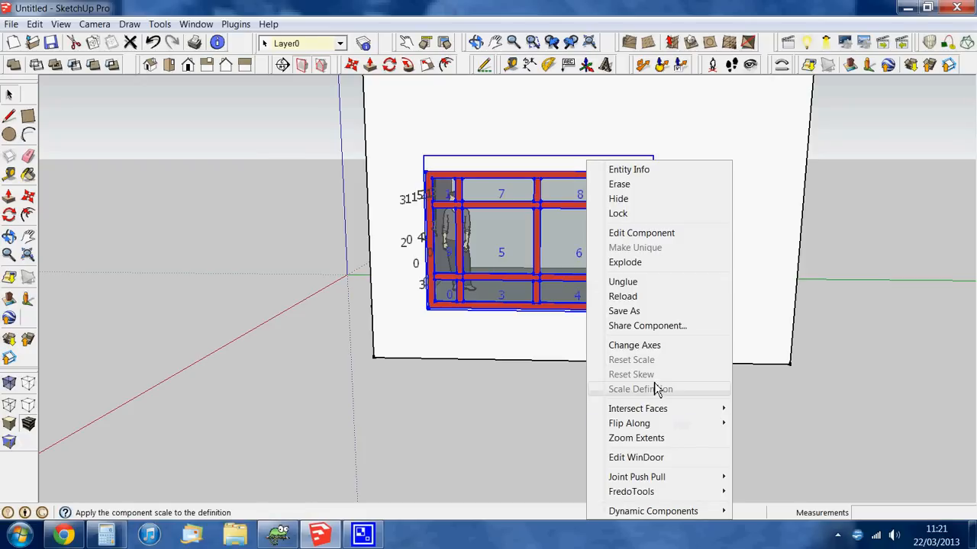
left_click(647, 457)
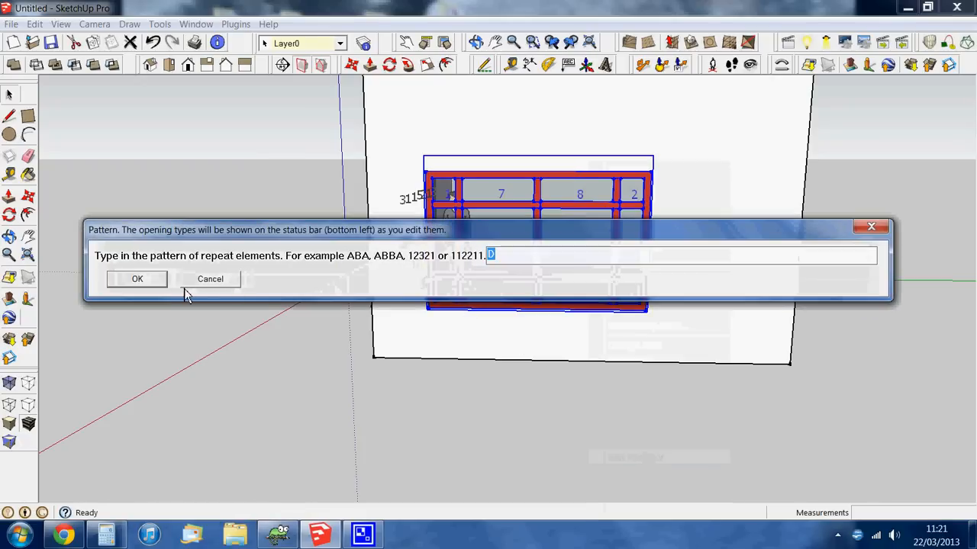
left_click(156, 279)
key("Return")
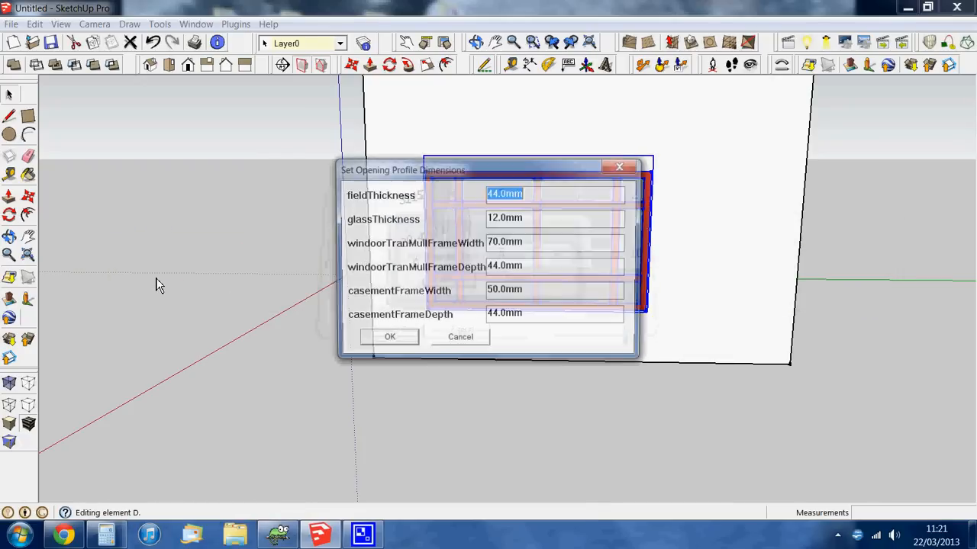
key("Return")
key("Return")
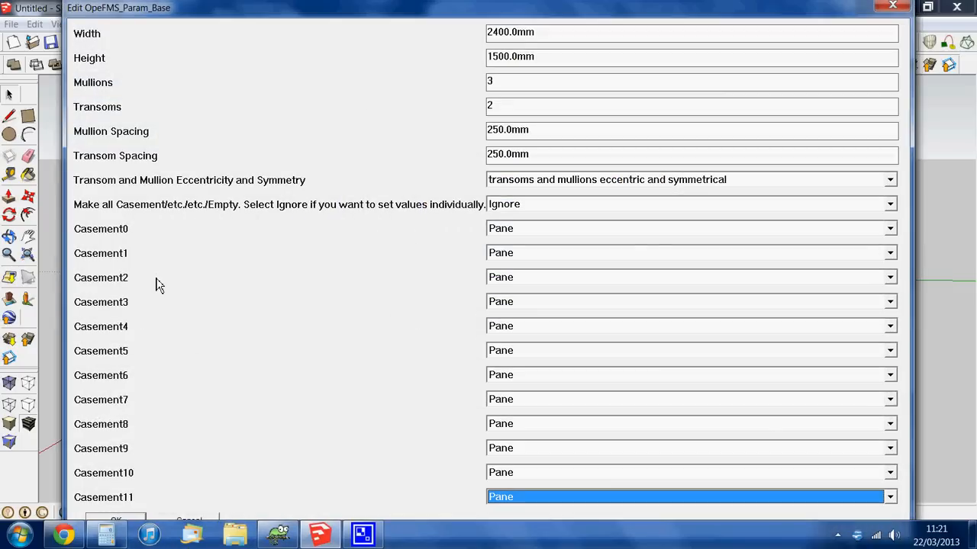
left_click(891, 180)
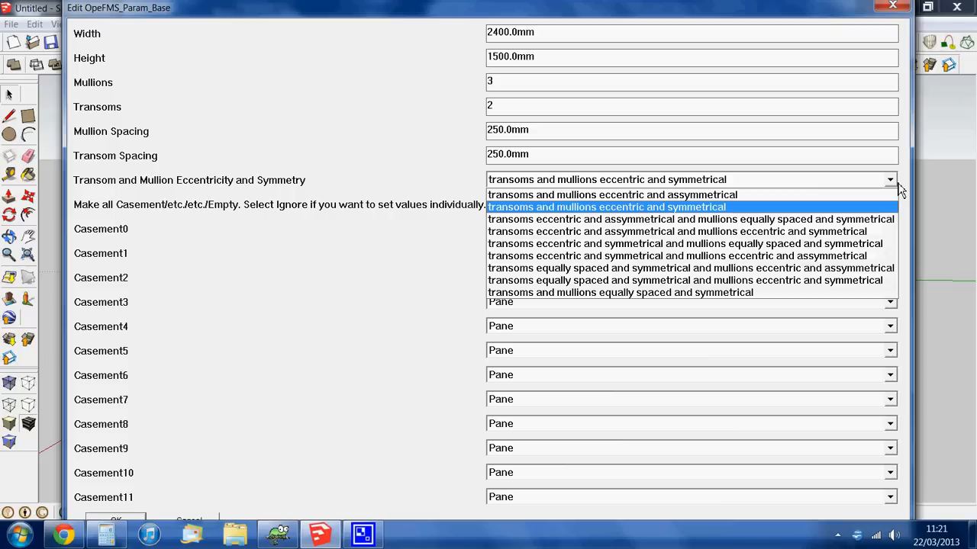
left_click(778, 221)
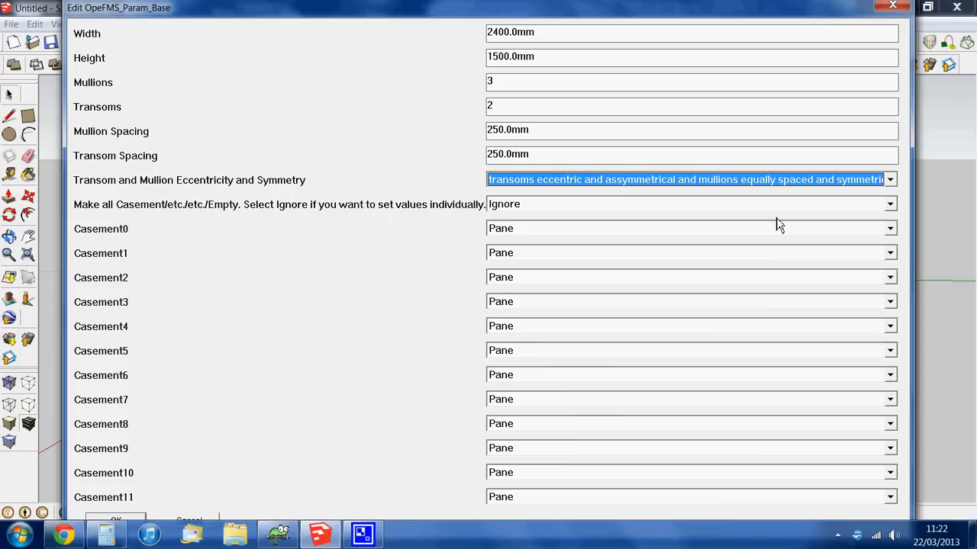
left_click(118, 521)
left_click(615, 310)
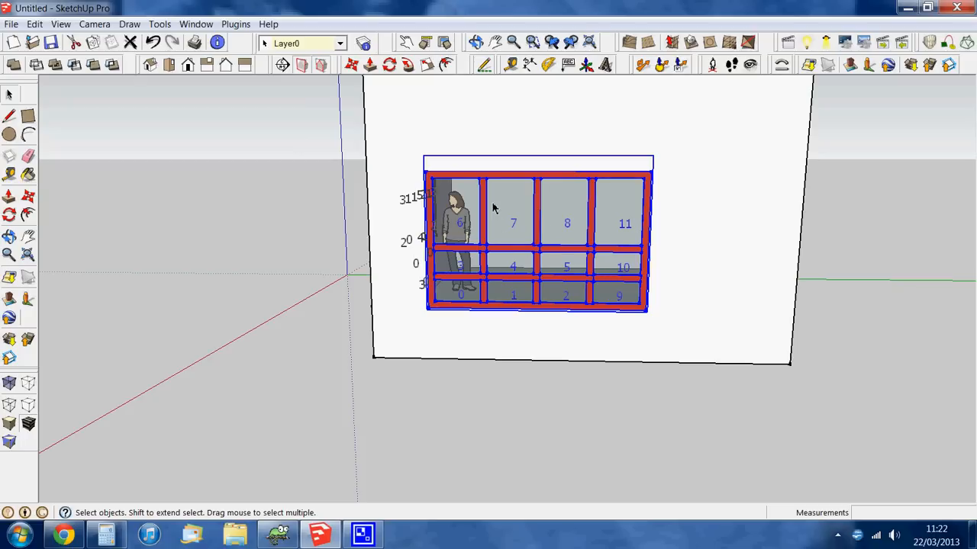
- Reopen element D of the side-wall window and choose transoms eccentric and assymmetrical and mullions eccentric and symmetrical, keeping sizes, profiles and colours
right_click(509, 252)
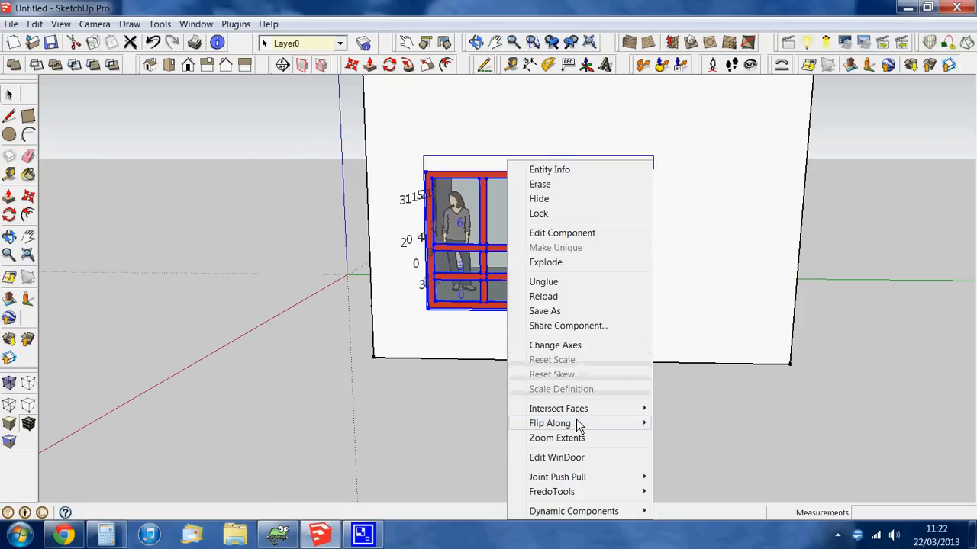
mouse_move(578, 425)
left_click(585, 458)
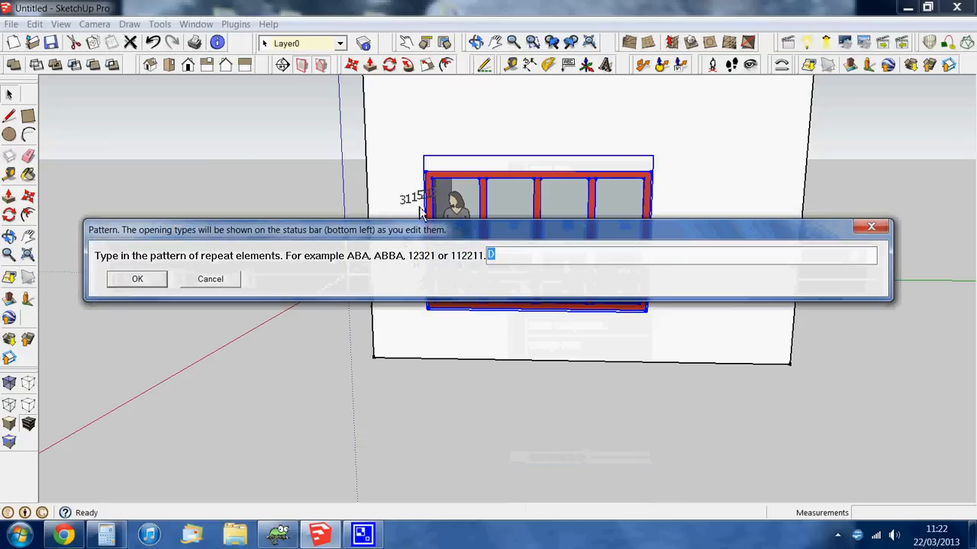
left_click(151, 287)
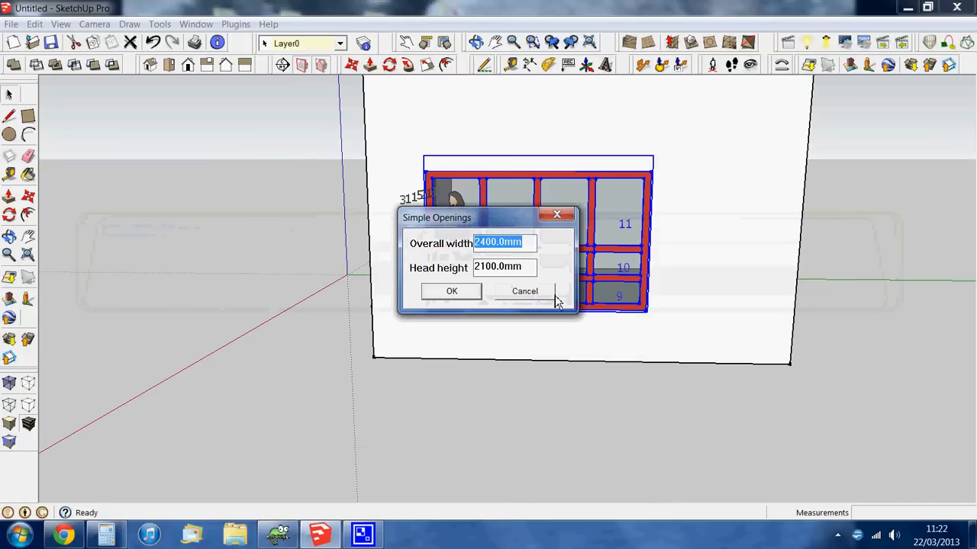
left_click(452, 292)
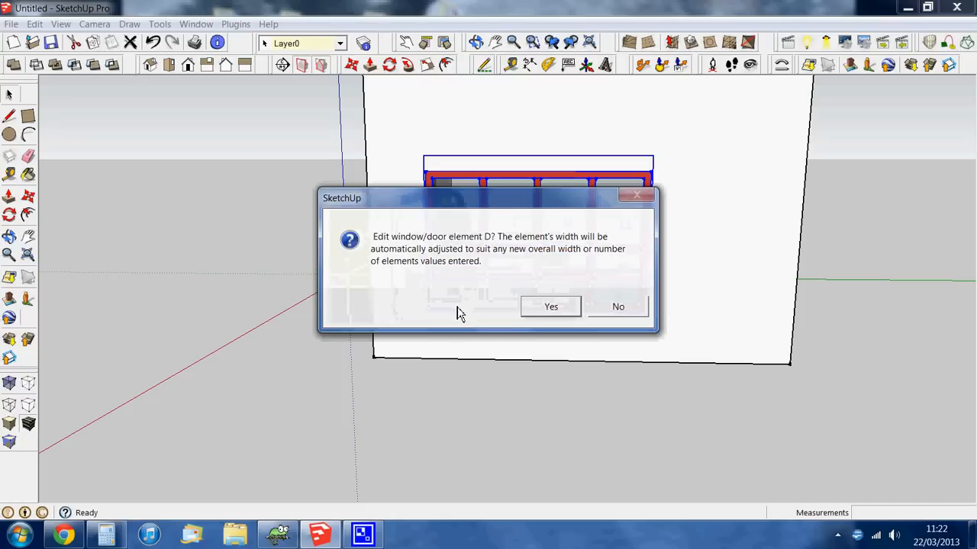
left_click(548, 312)
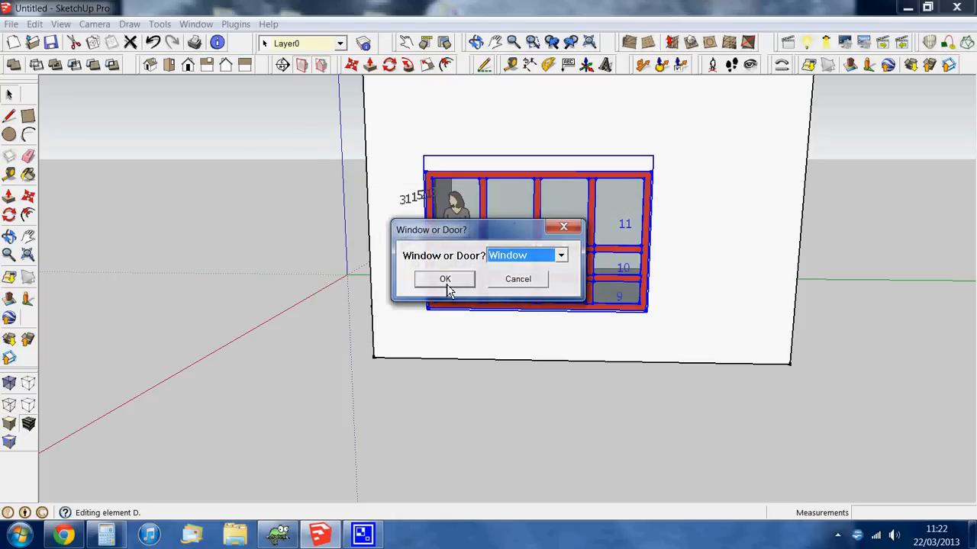
left_click(447, 281)
left_click(395, 342)
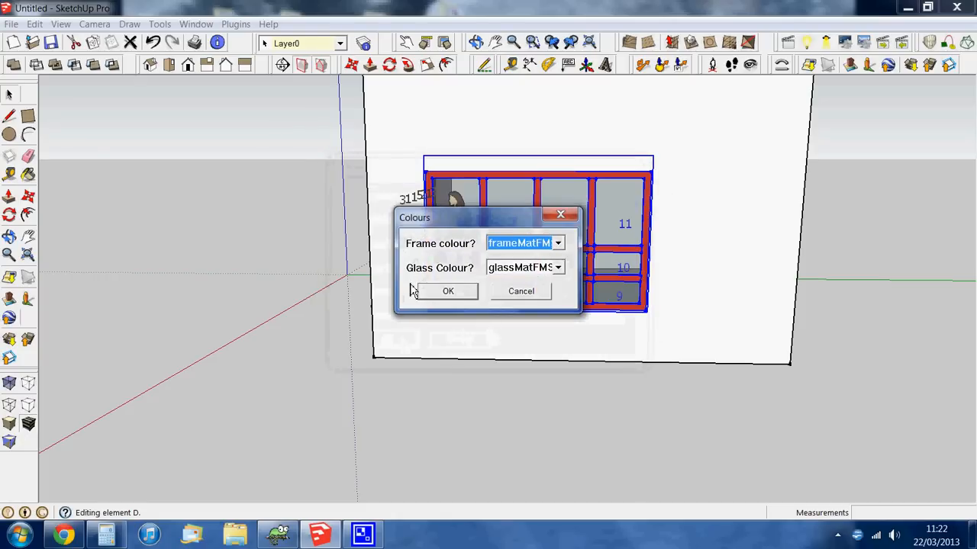
left_click(444, 292)
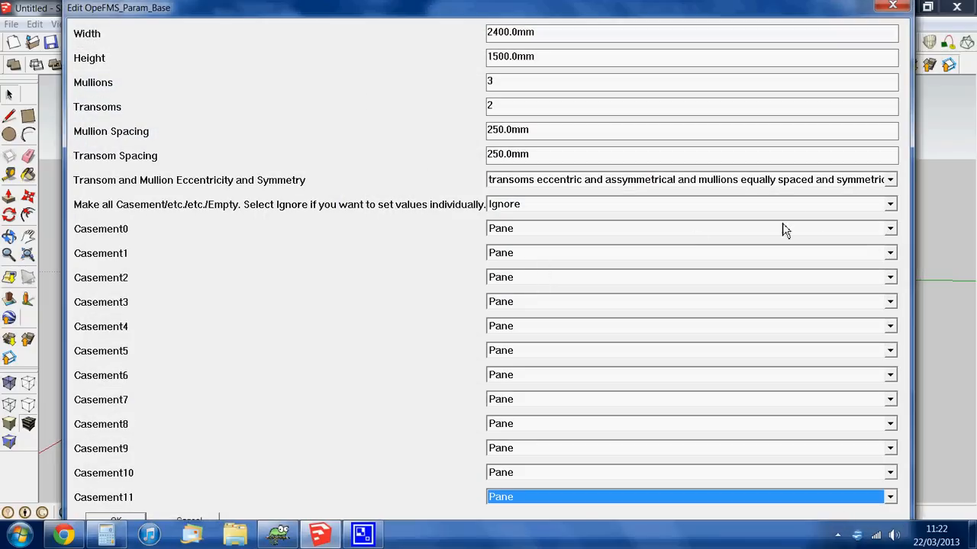
left_click(890, 180)
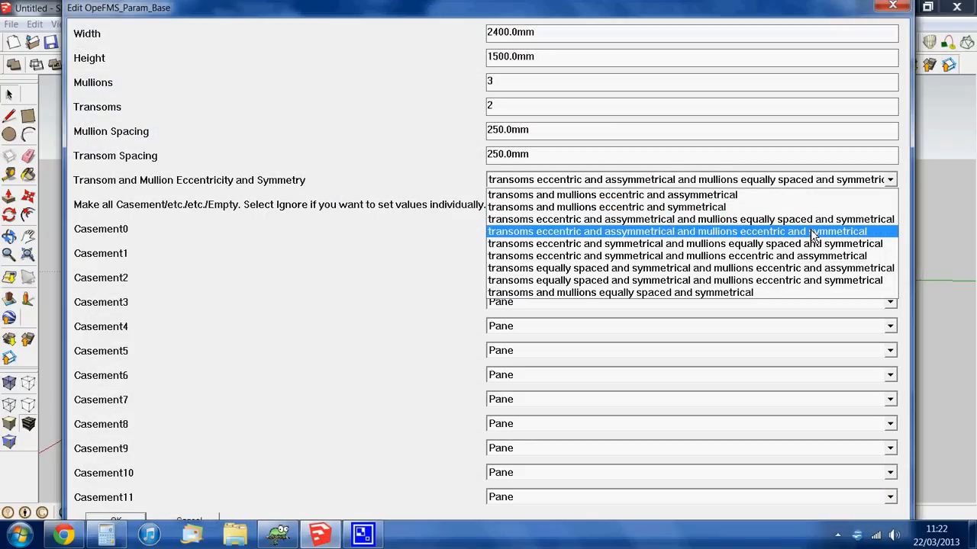
left_click(813, 234)
- Check the pane numbering on the side-wall window and change panes 6, 7, 8 and 11 from Pane to Casement
left_click_drag(585, 16, 591, 355)
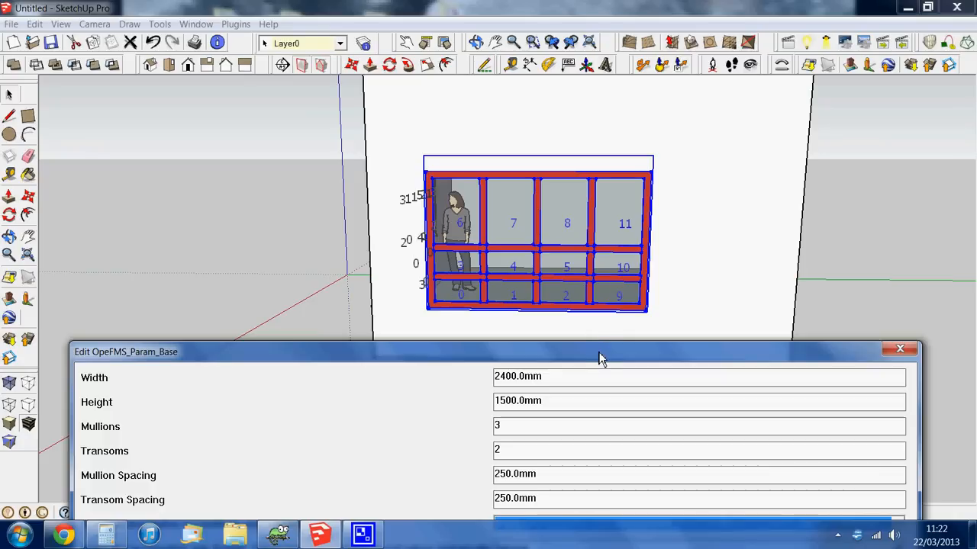
left_click_drag(599, 358, 585, 86)
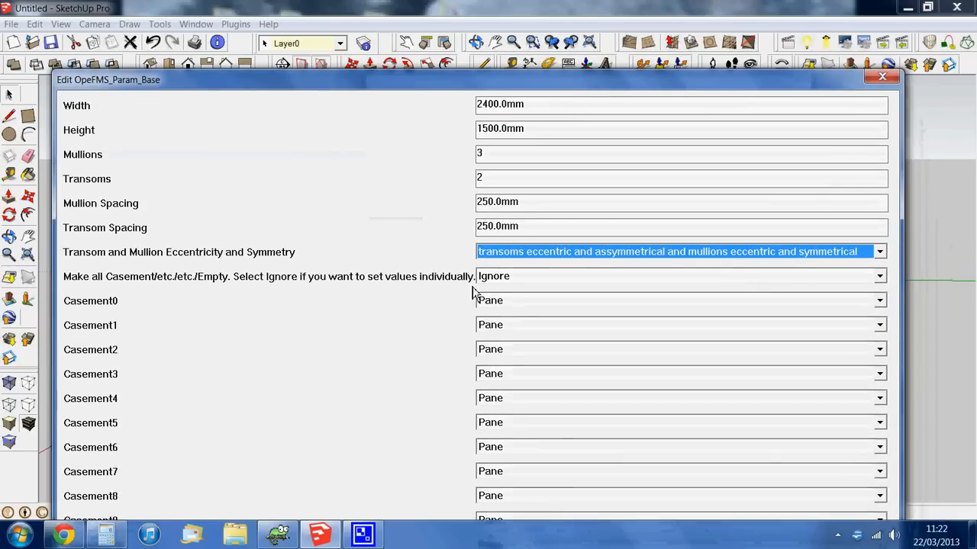
left_click(879, 447)
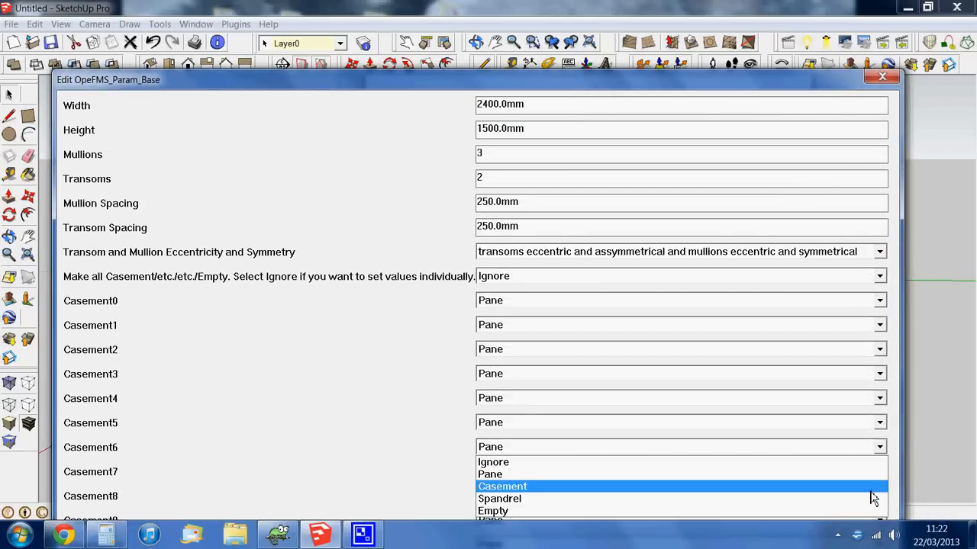
left_click(870, 491)
left_click(881, 472)
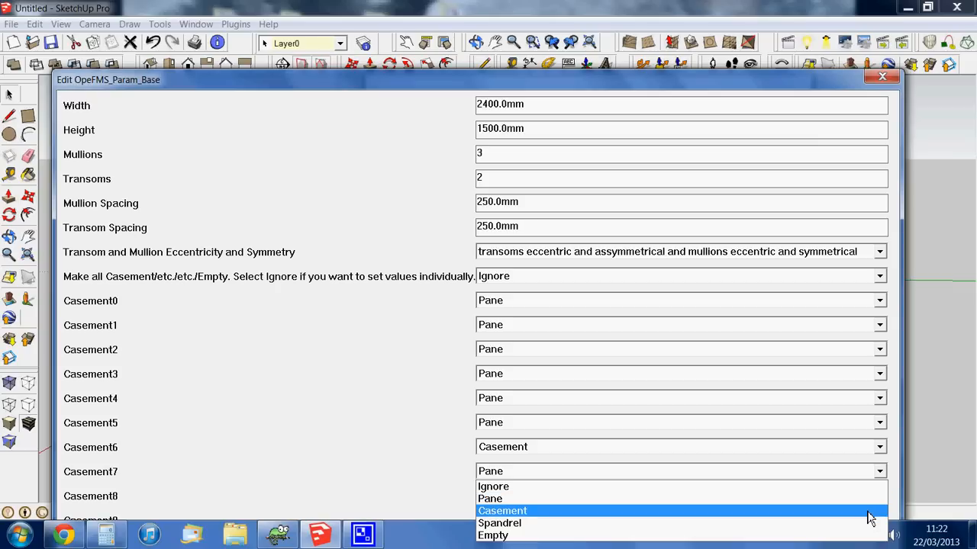
left_click(870, 511)
left_click_drag(625, 83, 585, 77)
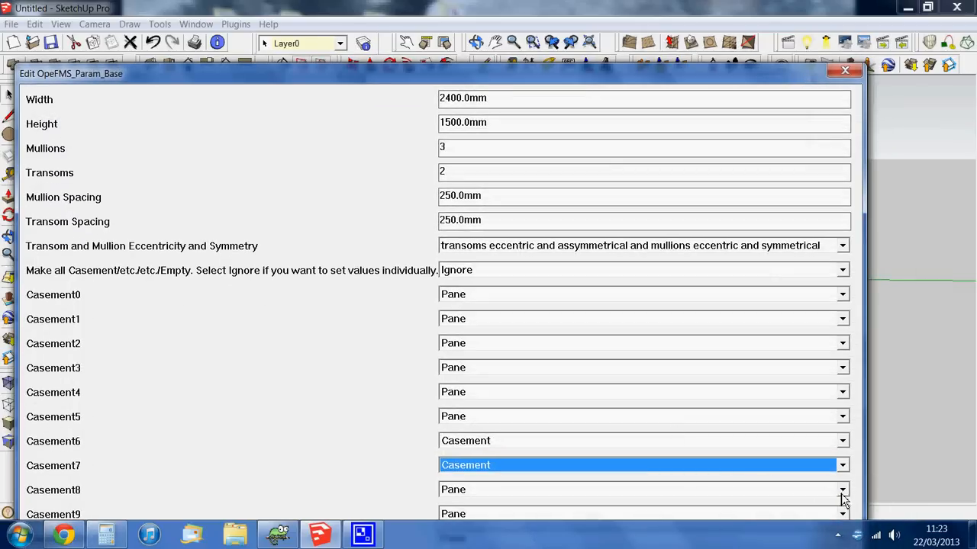
left_click(842, 490)
left_click(760, 452)
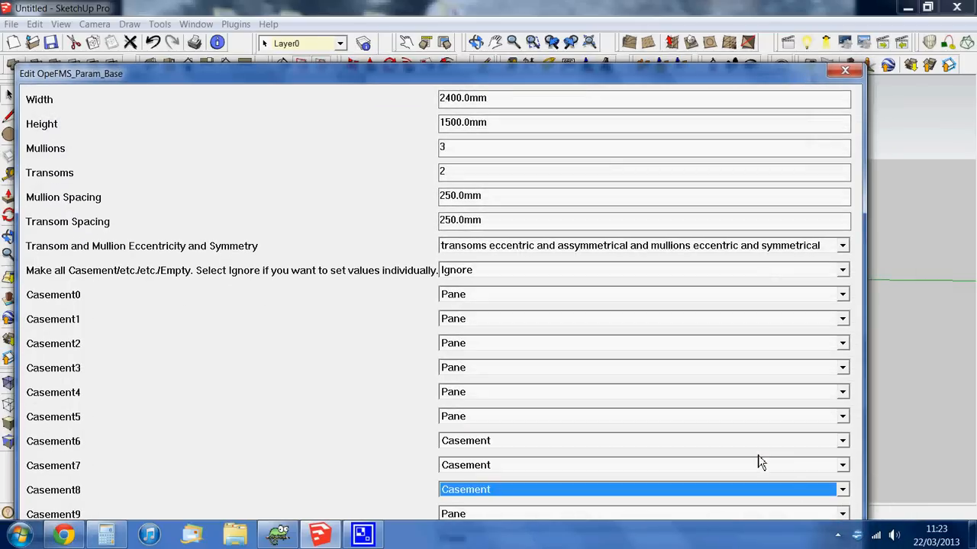
left_click_drag(721, 80, 714, 15)
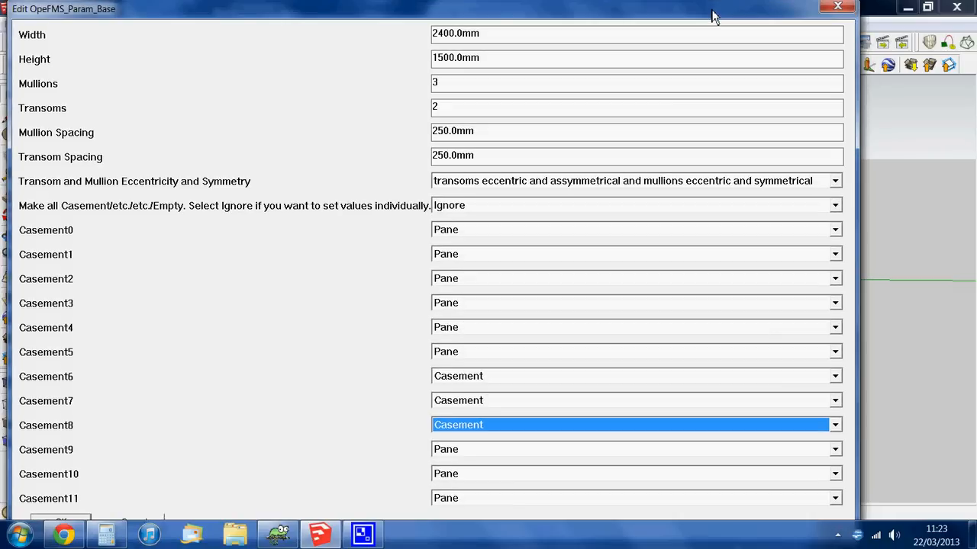
left_click(836, 500)
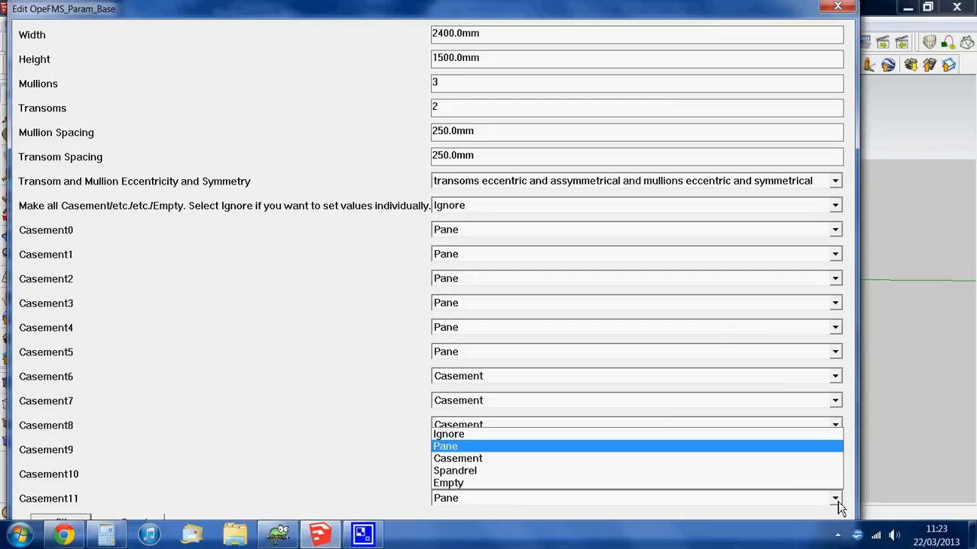
left_click(772, 459)
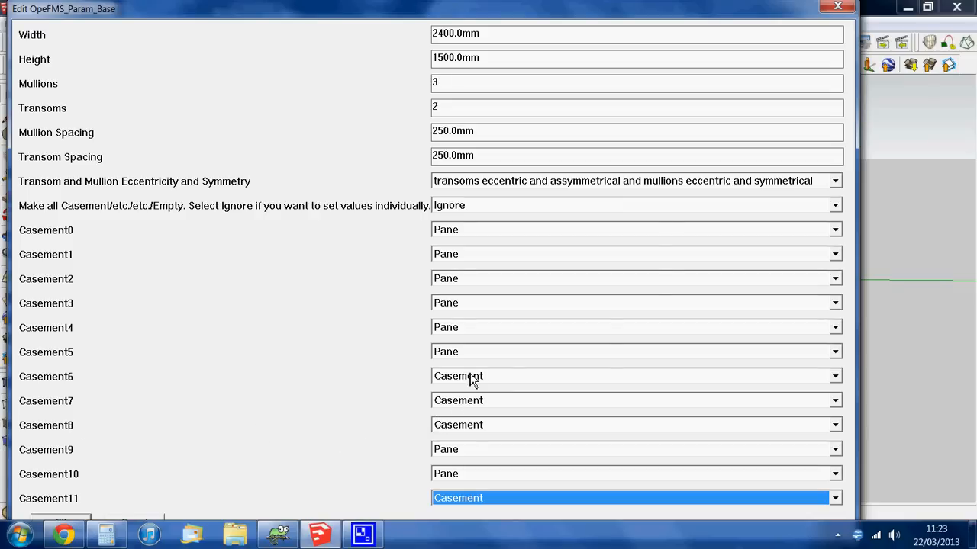
- Change panes 0, 1, 2 and 9 of the side-wall window from Pane to Spandrel and apply the edit
mouse_move(579, 14)
left_mouse_down()
mouse_move(607, 419)
mouse_move(611, 203)
mouse_move(592, 58)
mouse_move(605, 18)
left_mouse_up()
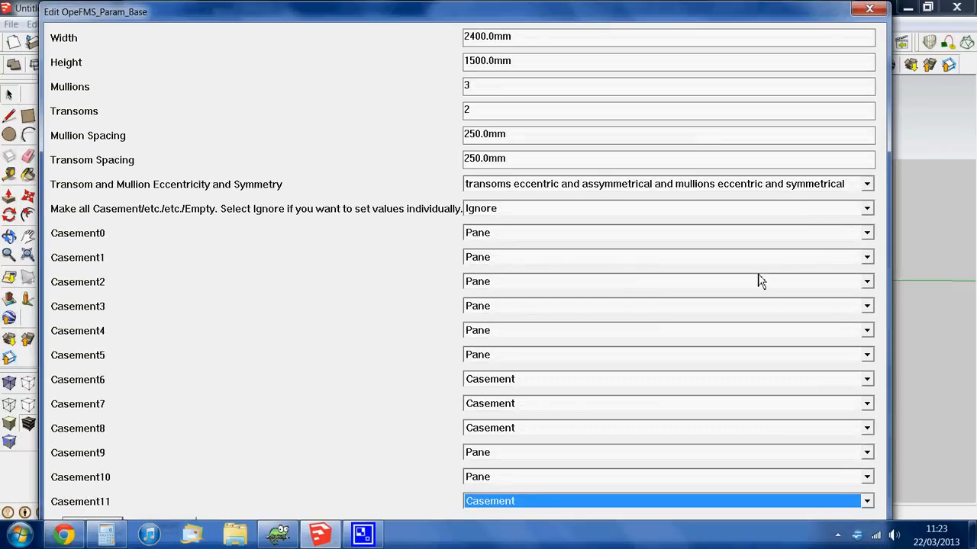
left_click(869, 233)
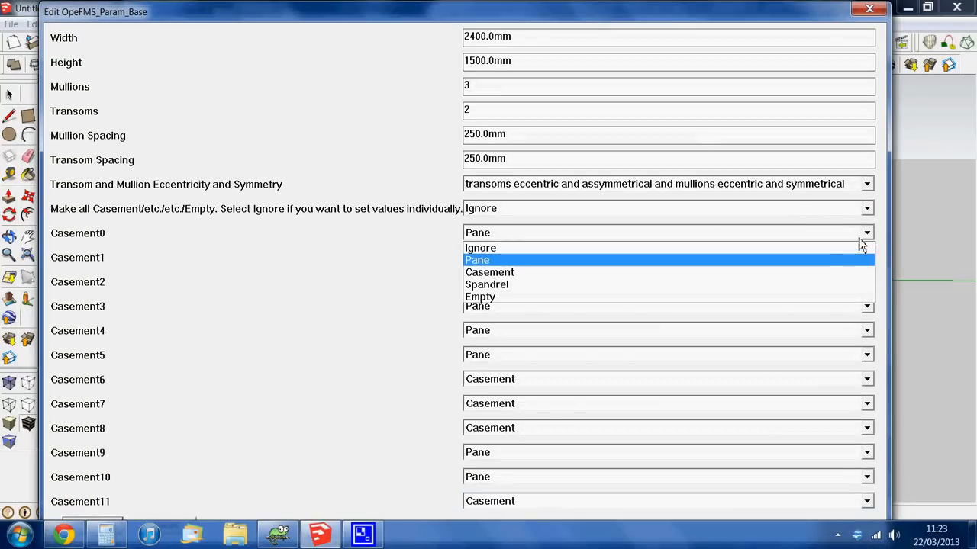
left_click(850, 286)
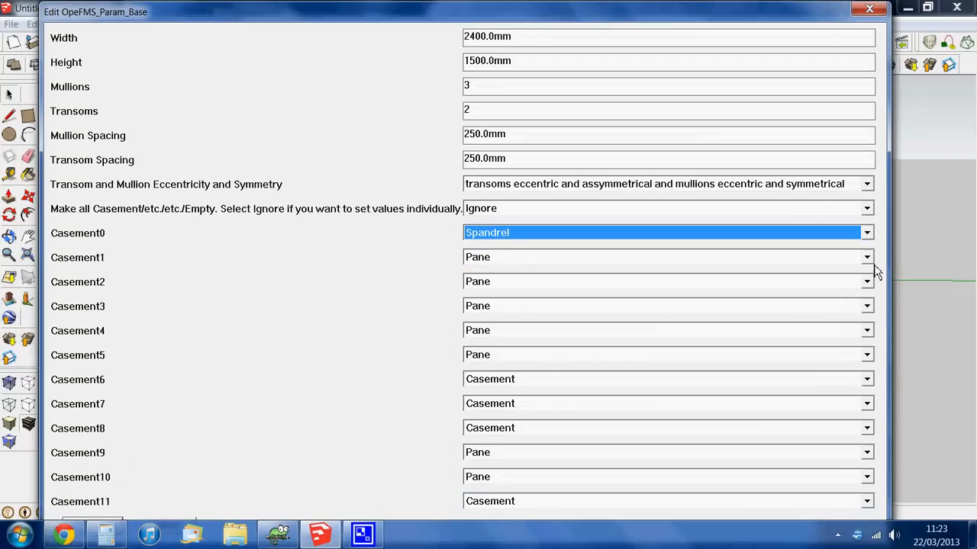
left_click(867, 258)
left_click(861, 309)
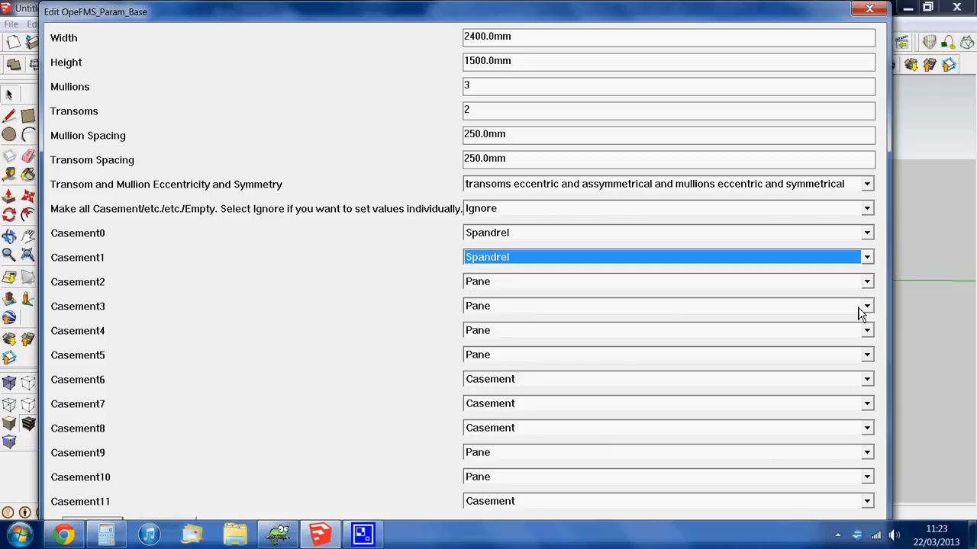
left_click(866, 282)
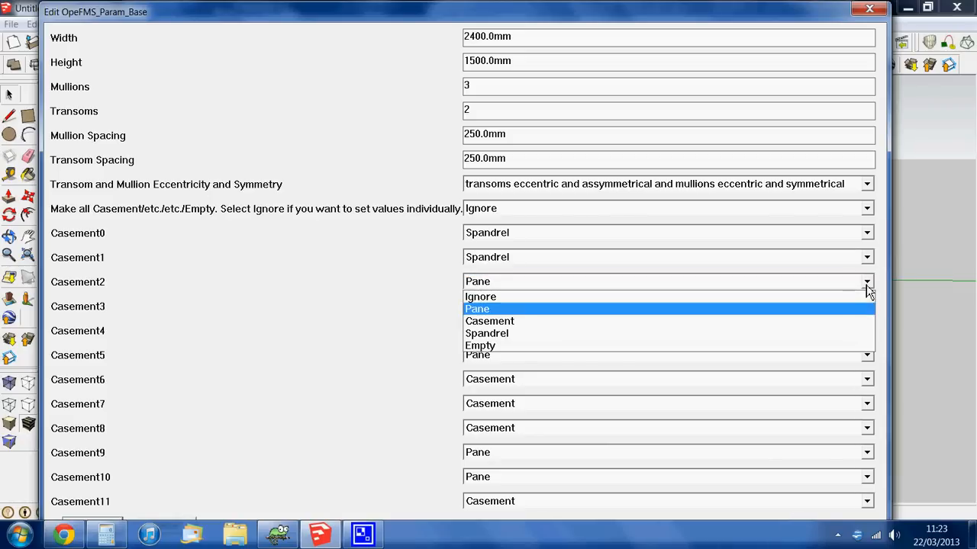
left_click(847, 335)
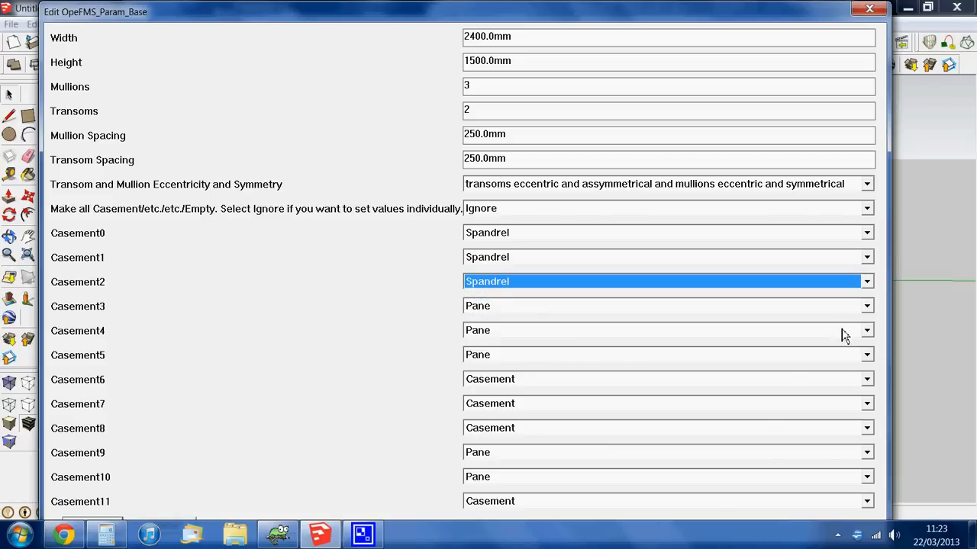
left_click(868, 453)
left_click(838, 505)
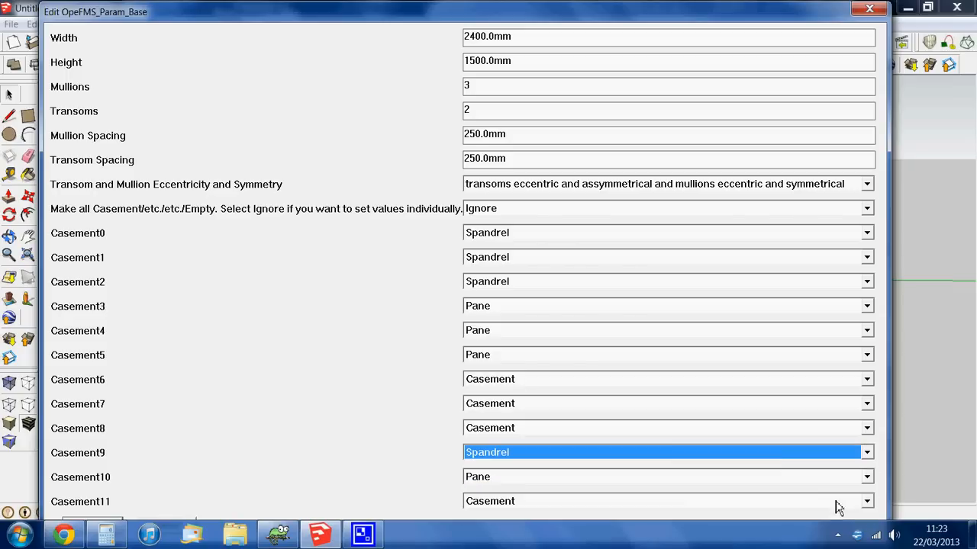
left_click_drag(451, 13, 449, 13)
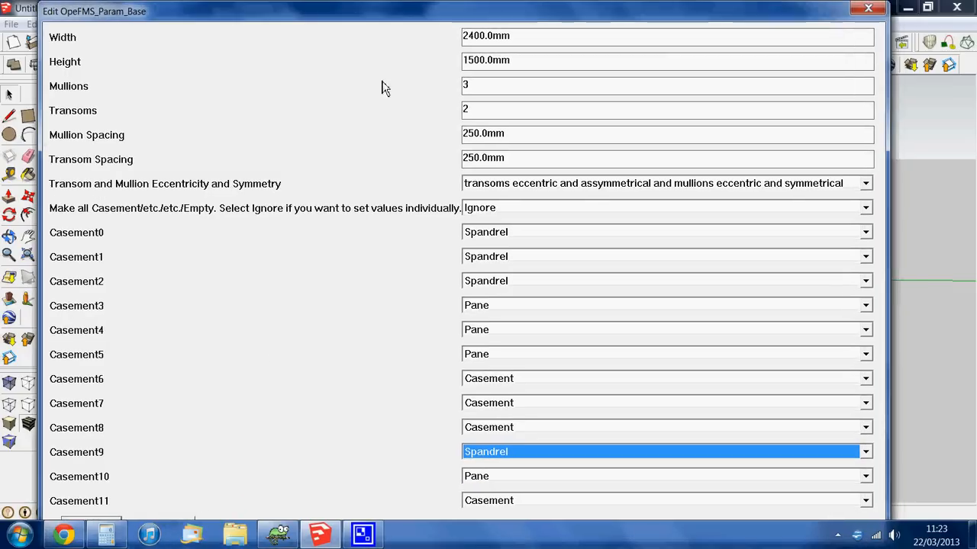
left_click(106, 525)
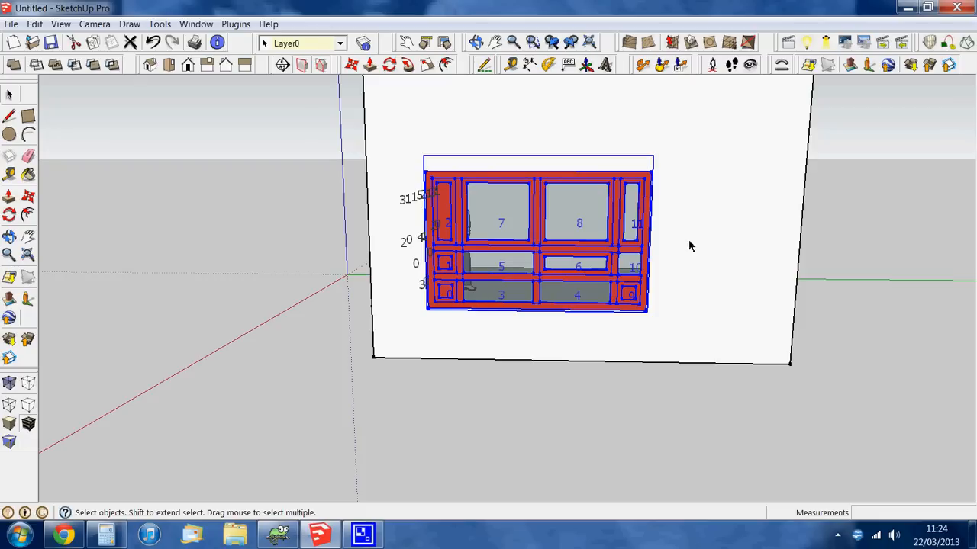
- Reopen element D of the side-wall window for editing, keeping its pattern, overall settings, profile dimensions and colours
middle_click_drag(601, 355, 587, 349)
middle_click_drag(542, 313, 612, 319)
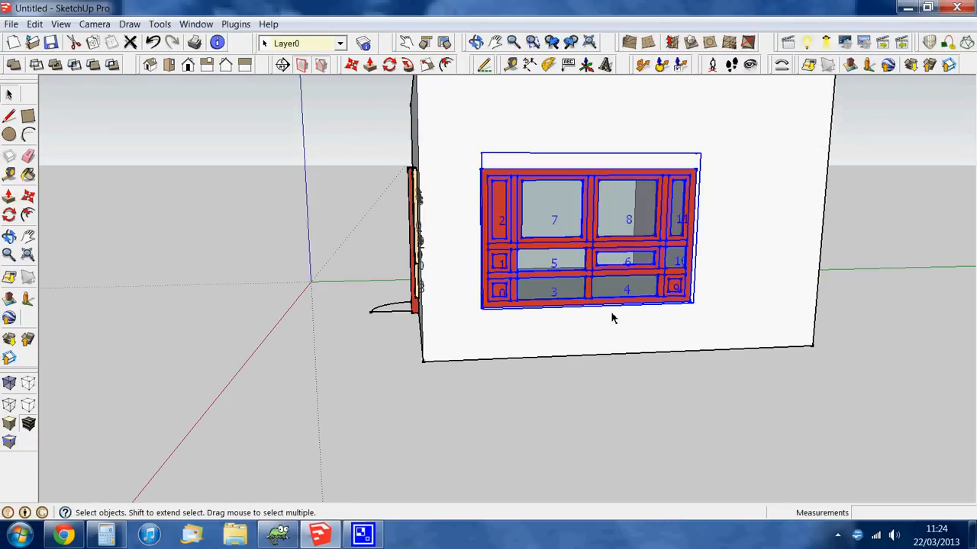
right_click(588, 277)
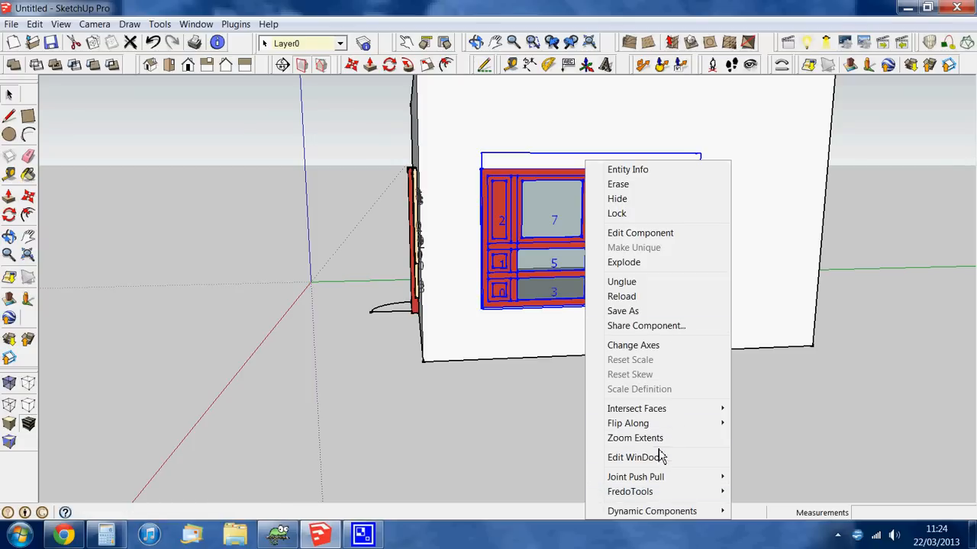
left_click(661, 457)
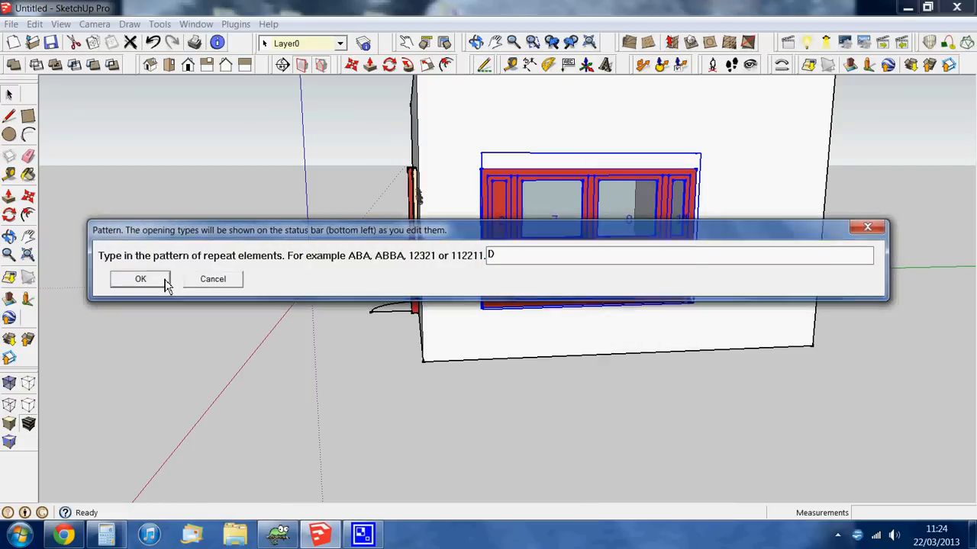
left_click(166, 283)
left_click(436, 294)
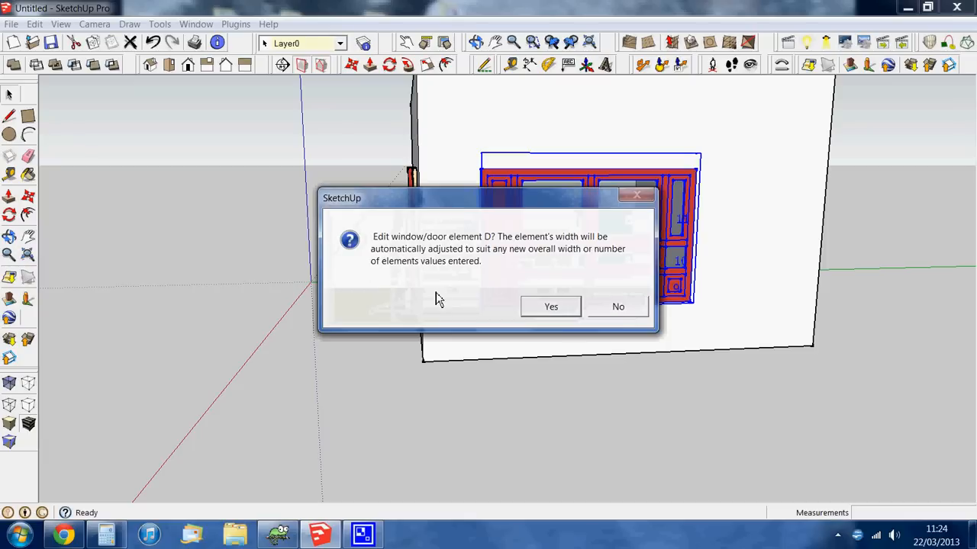
left_click(550, 307)
left_click(443, 278)
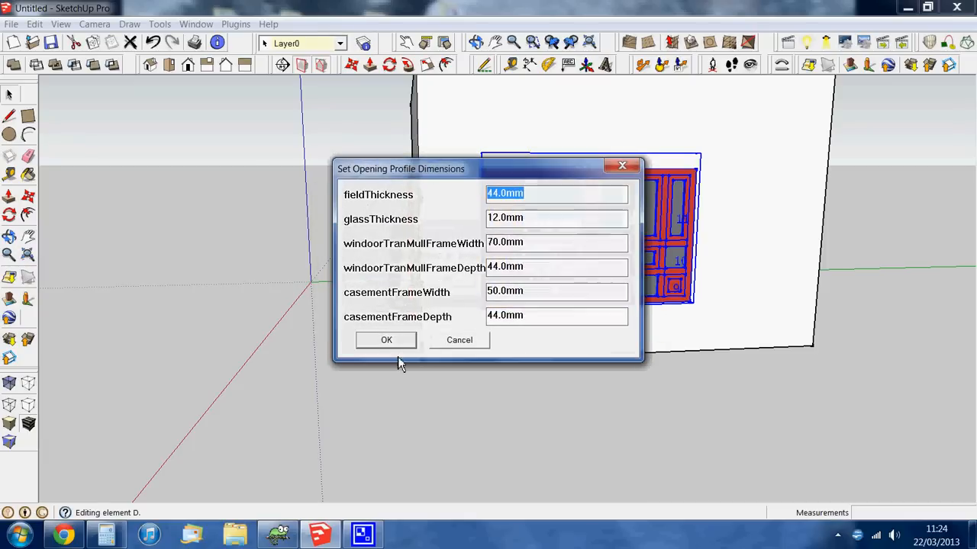
left_click(392, 342)
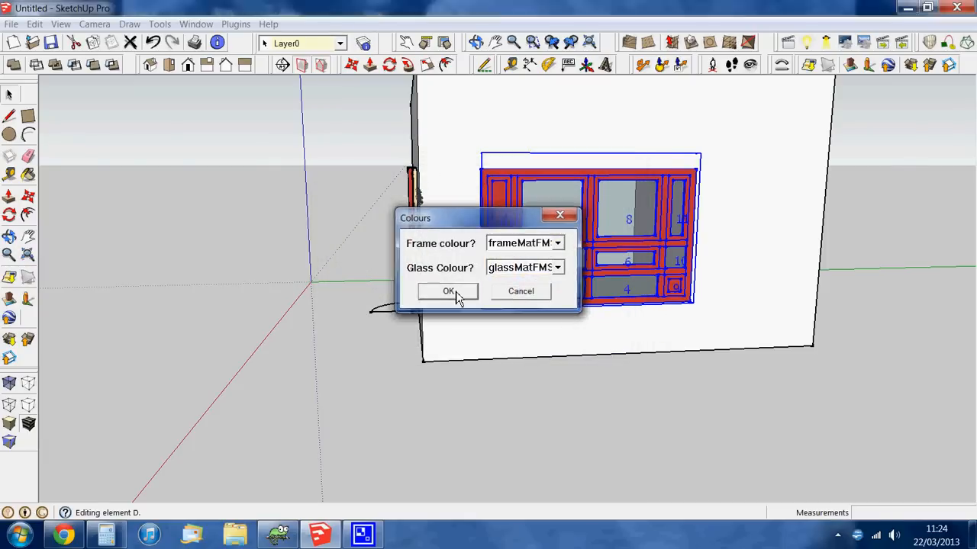
left_click(448, 291)
- Check the window's pane numbering and set pane 2 to Casement and pane 6 to Pane
left_click_drag(734, 11, 708, 303)
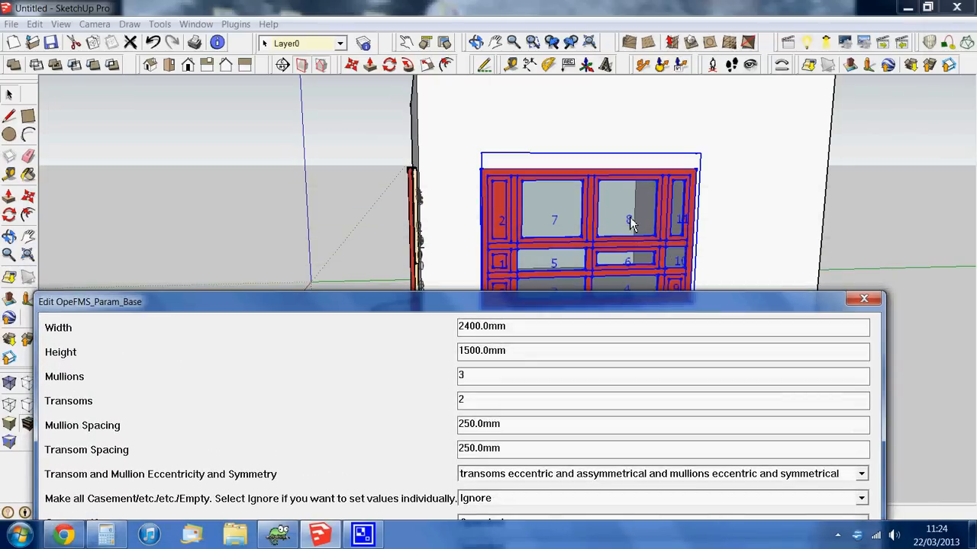
left_click_drag(651, 303, 667, 5)
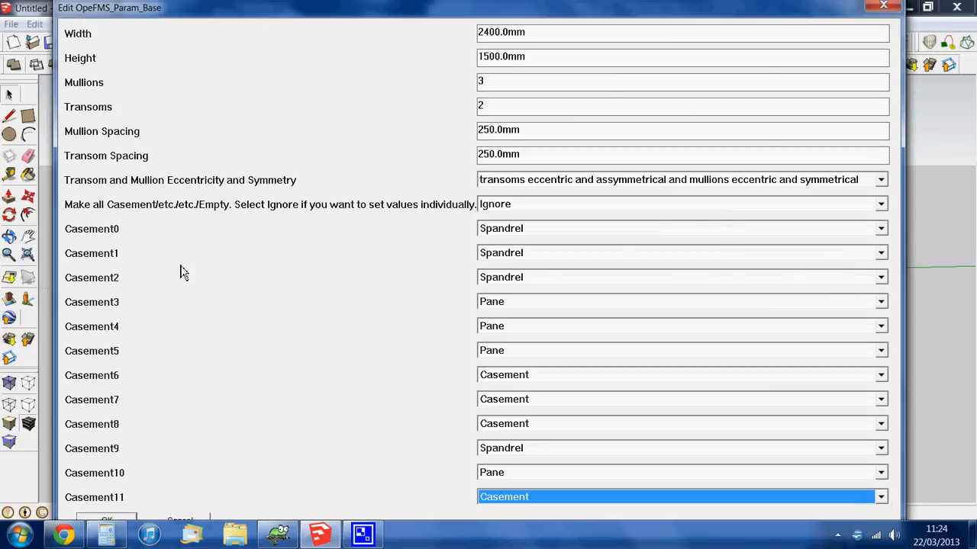
left_click(881, 279)
left_click(870, 319)
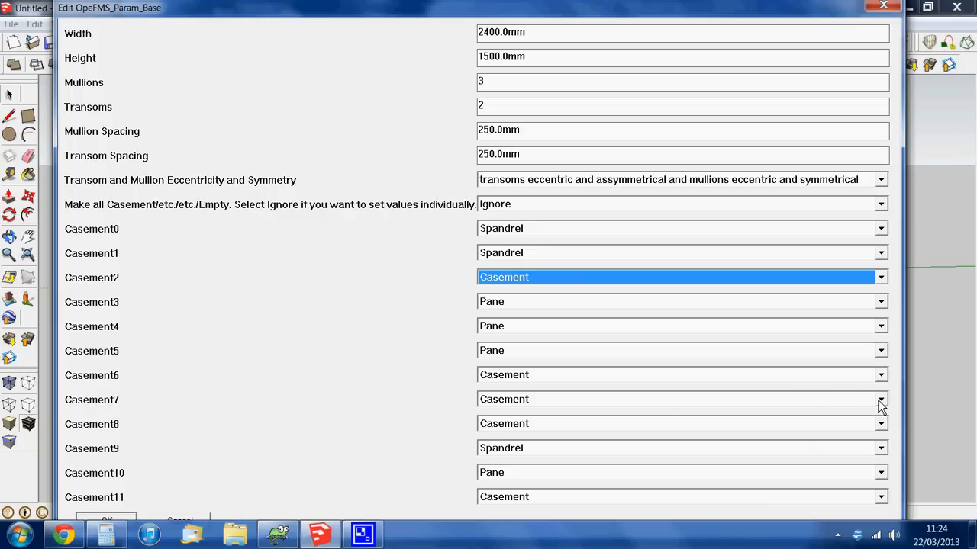
left_click_drag(608, 10, 625, 30)
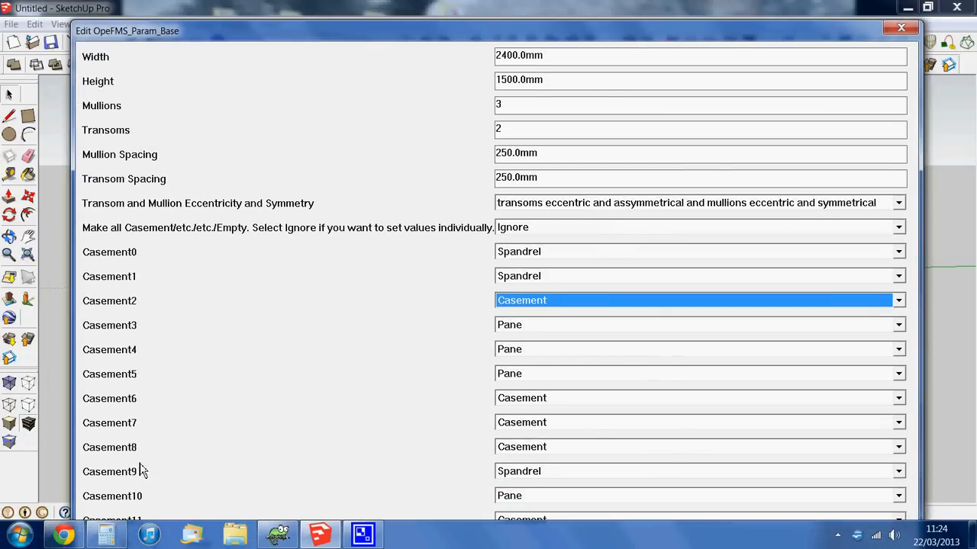
mouse_move(590, 33)
left_mouse_down()
mouse_move(586, 10)
mouse_move(597, 29)
mouse_move(567, 371)
mouse_move(627, 64)
mouse_move(620, 18)
left_mouse_up()
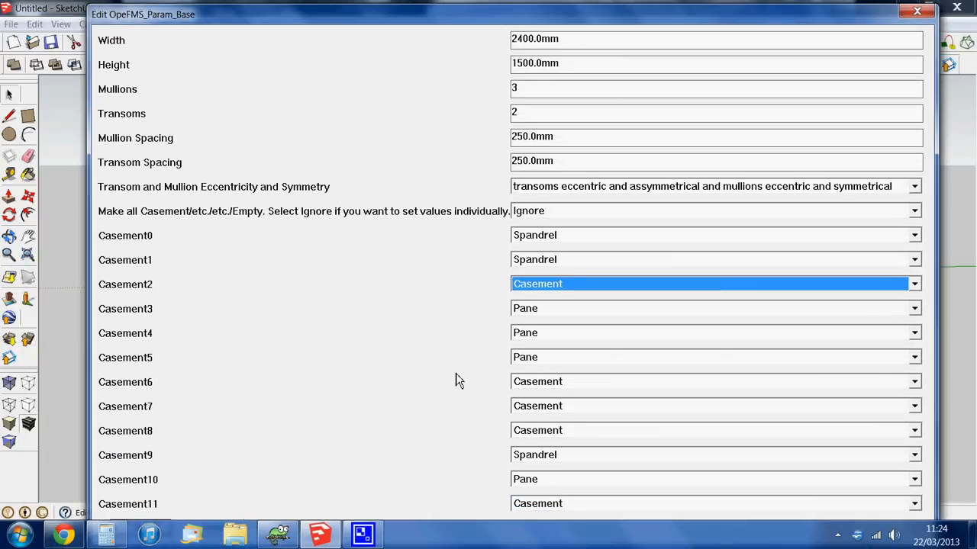
left_click(914, 382)
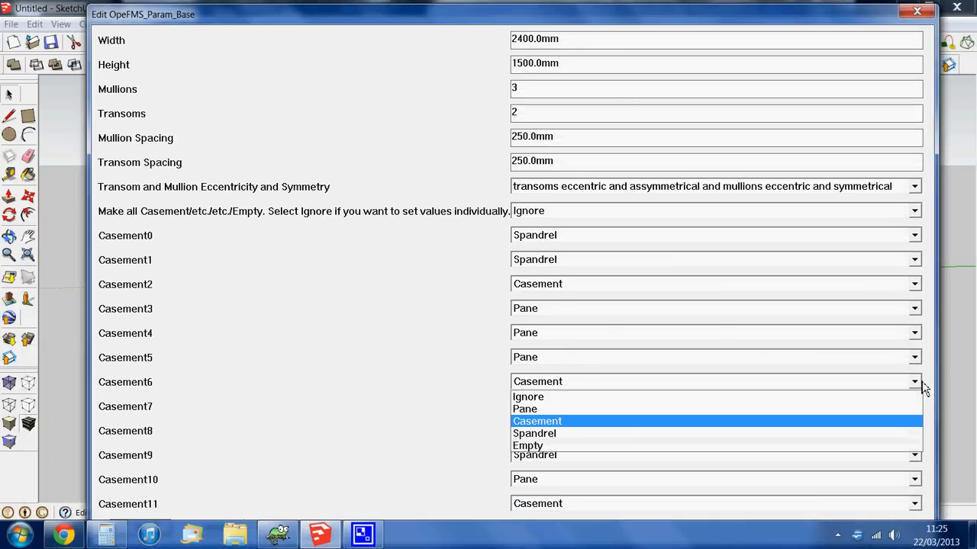
left_click(905, 410)
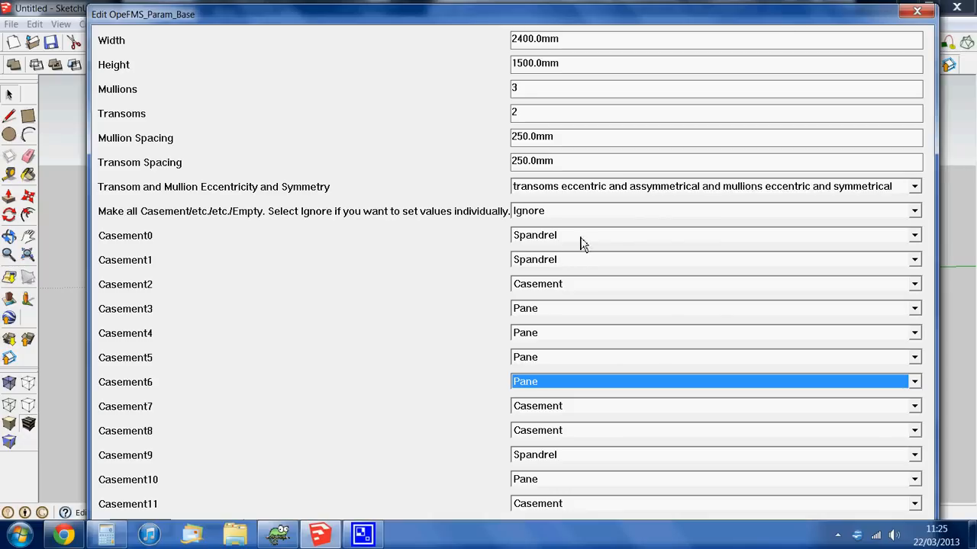
- Try pane 0 as Pane and restore it to Spandrel
left_click(914, 237)
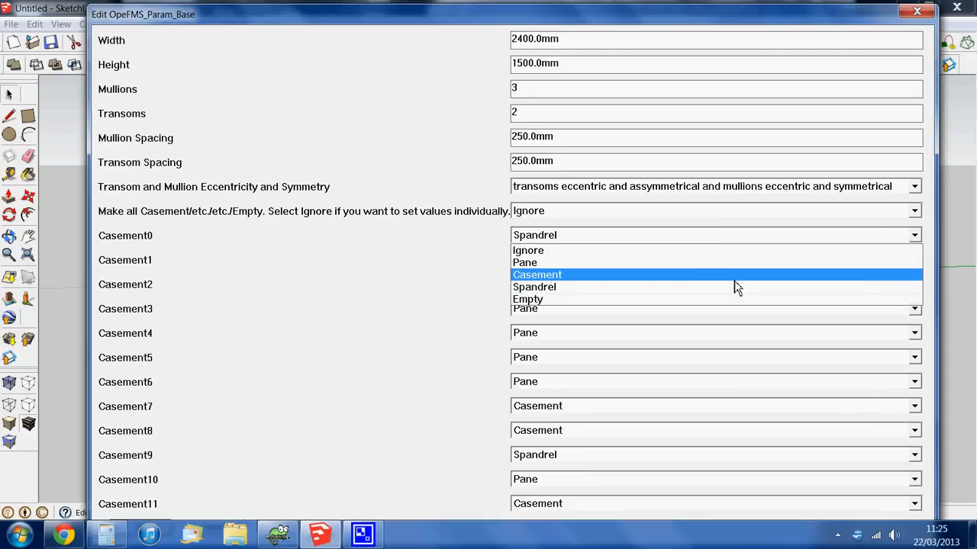
left_click(593, 265)
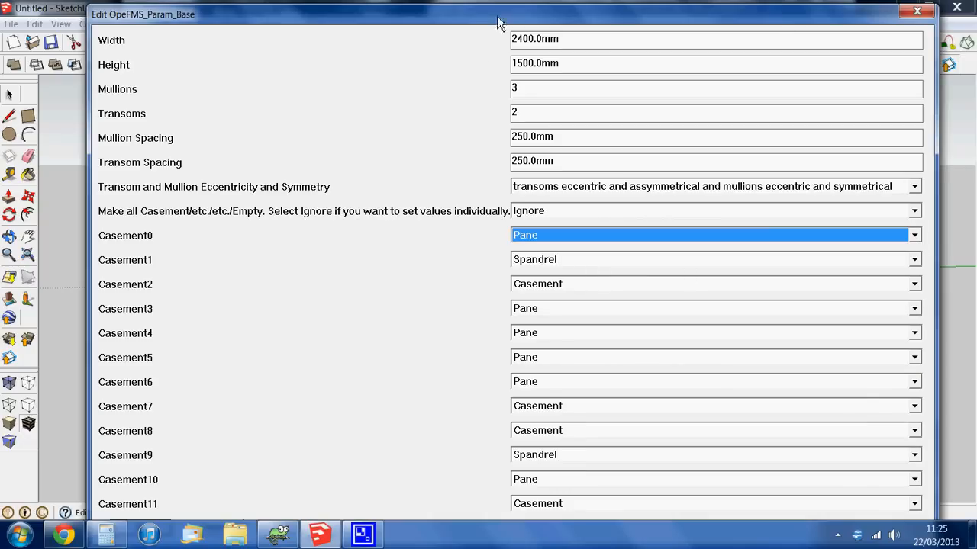
mouse_move(510, 18)
left_mouse_down()
mouse_move(523, 365)
mouse_move(527, 19)
left_mouse_up()
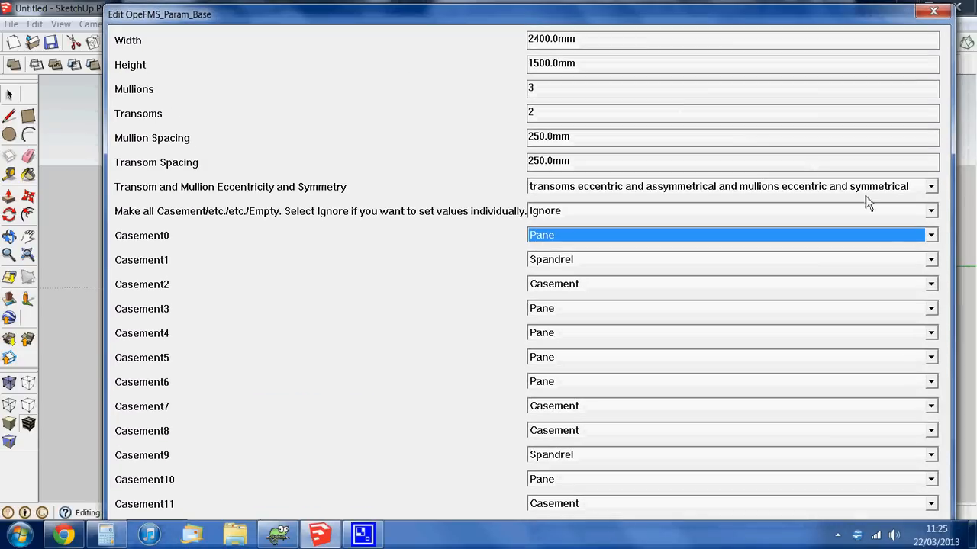
left_click(930, 235)
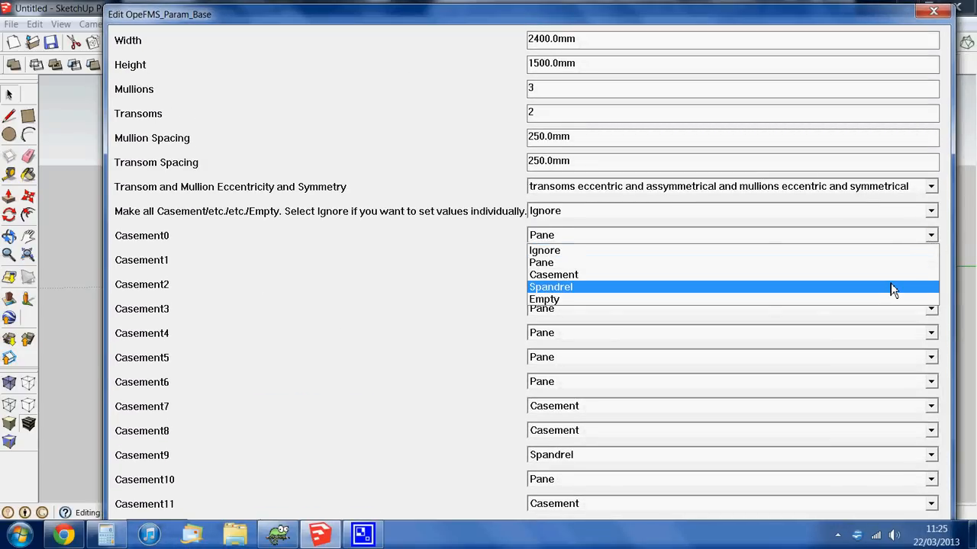
left_click(891, 287)
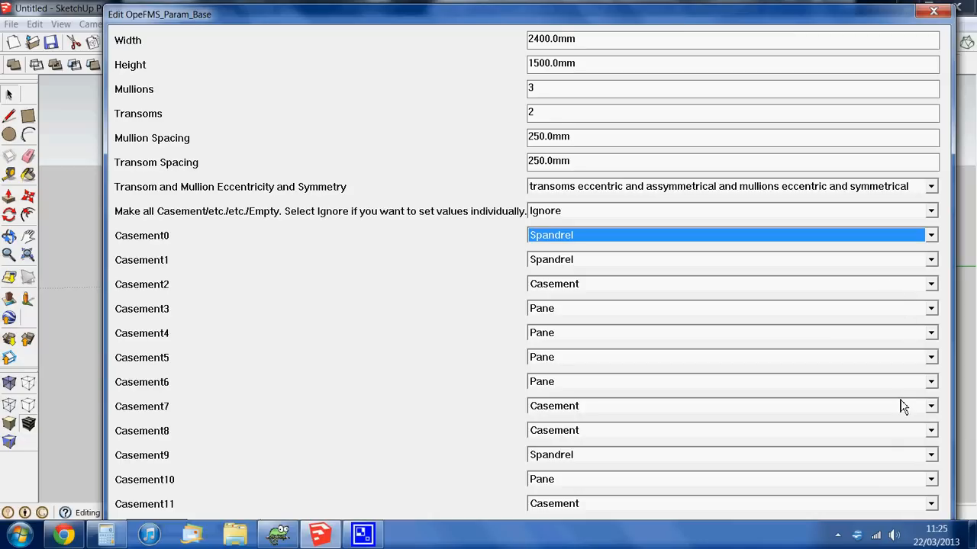
- Set panes 3 and 4 to Spandrel, keeping pane 9 as Spandrel
left_click(931, 309)
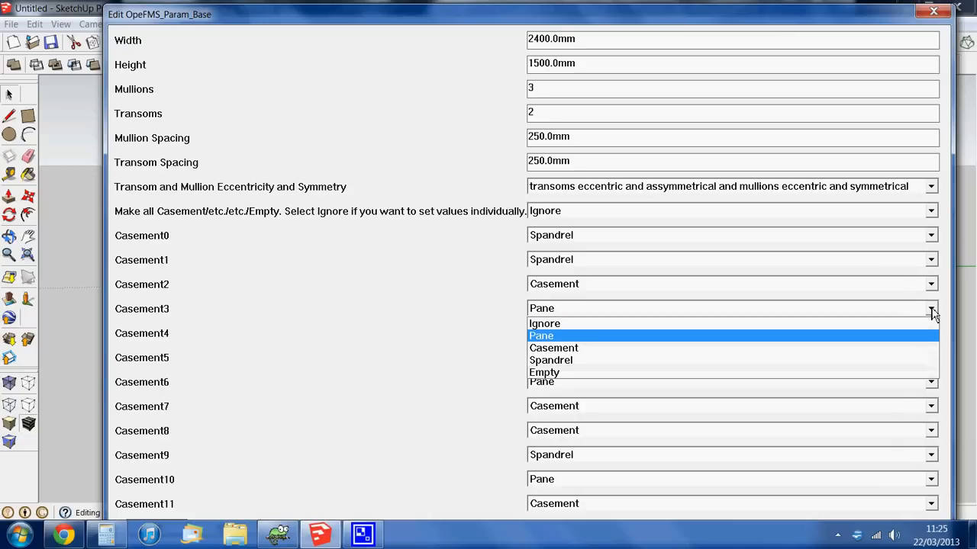
left_click(938, 360)
left_click(931, 334)
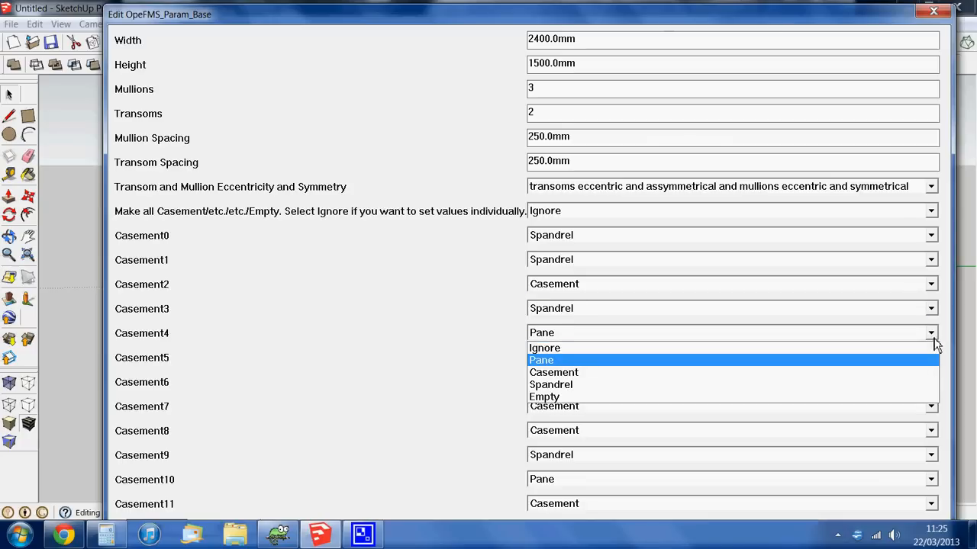
left_click(934, 386)
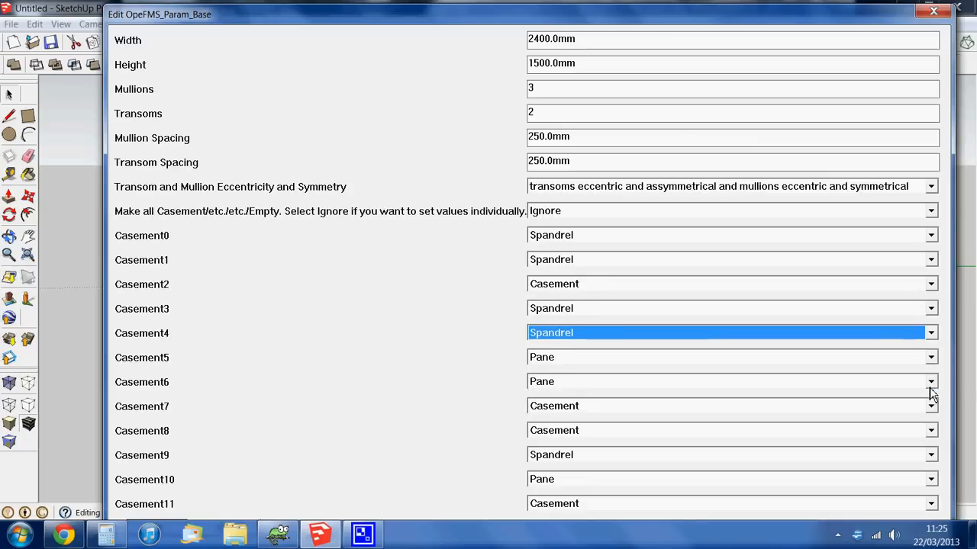
left_click(930, 455)
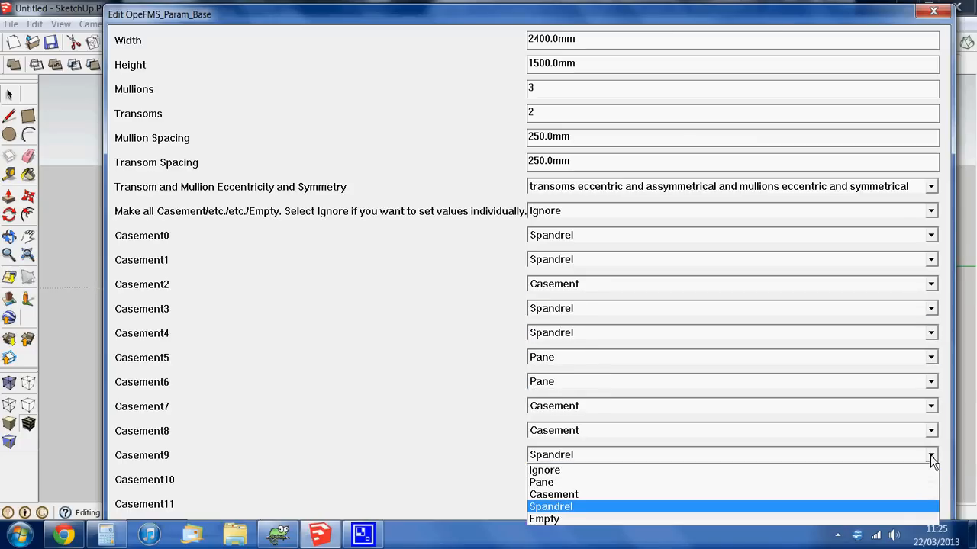
left_click(935, 507)
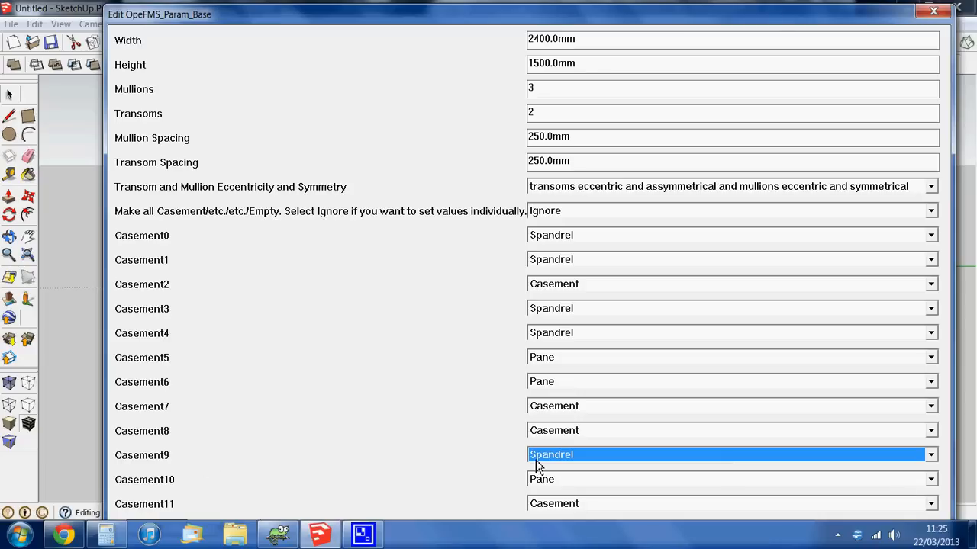
- Set pane 1 of the side-wall window to Pane
mouse_move(582, 26)
left_mouse_down()
mouse_move(557, 343)
mouse_move(572, 16)
left_mouse_up()
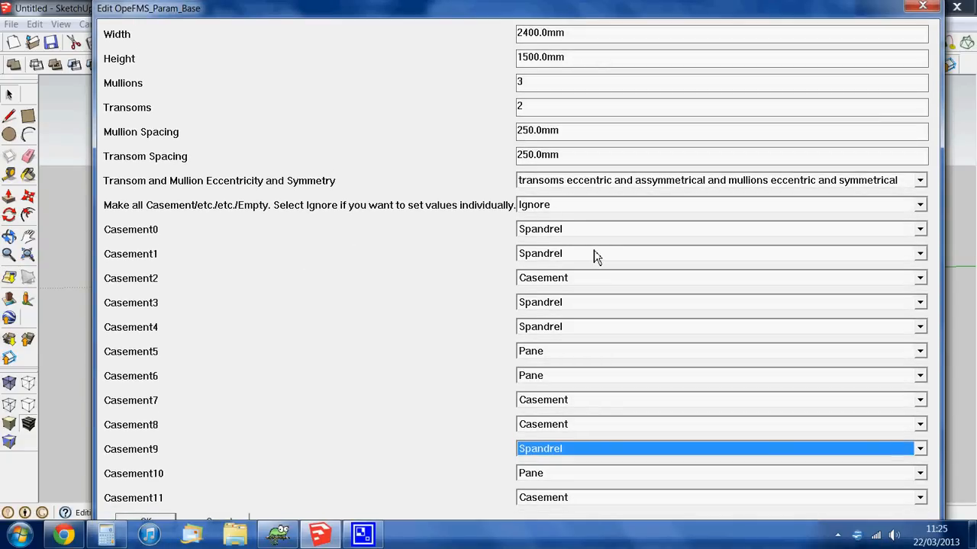
left_click(920, 254)
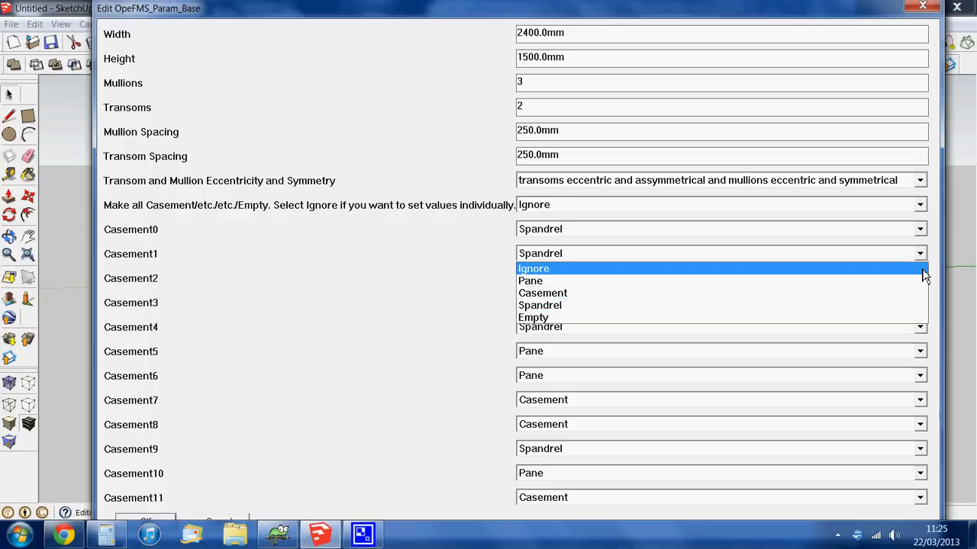
left_click(919, 281)
mouse_move(744, 9)
left_mouse_down()
mouse_move(715, 157)
mouse_move(702, 340)
mouse_move(753, 70)
mouse_move(751, 11)
left_mouse_up()
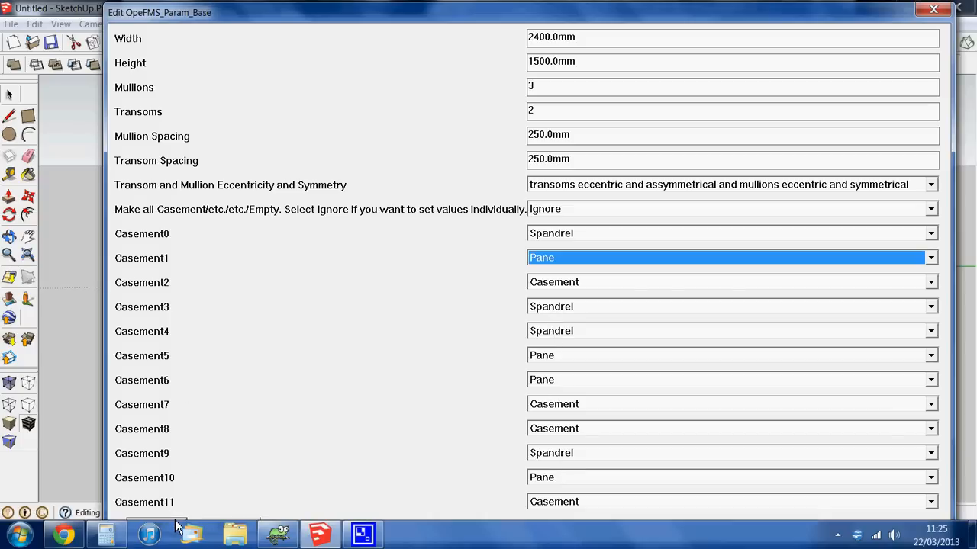
- Apply the individually chosen pane types to the side-wall window and check its bottom, middle and top rows
key("Return")
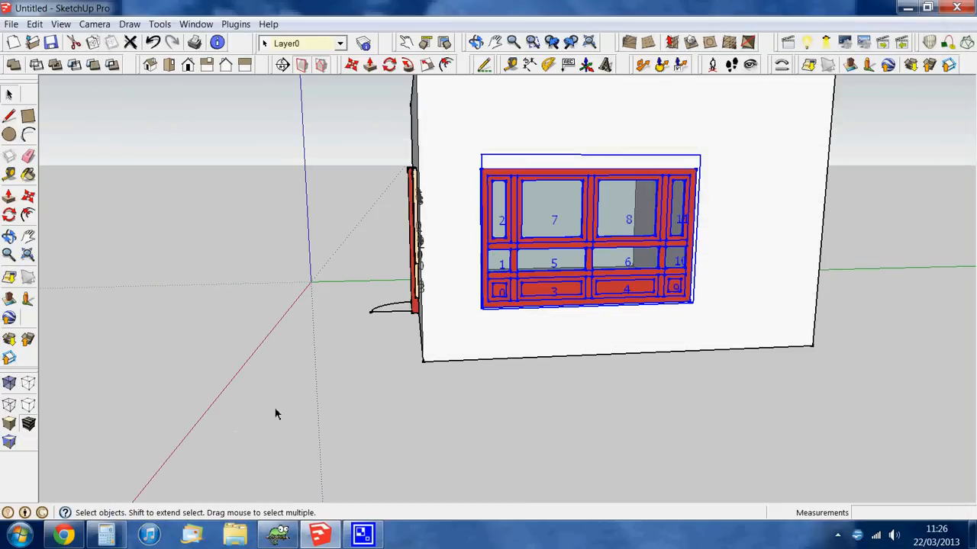
mouse_move(695, 308)
middle_mouse_down()
mouse_move(634, 322)
mouse_move(624, 275)
mouse_move(668, 252)
middle_mouse_up()
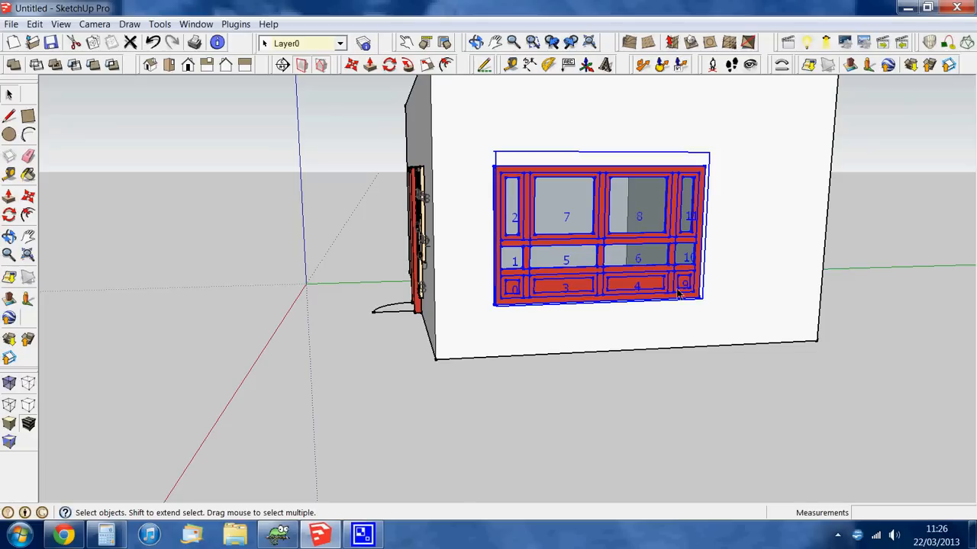
middle_click_drag(624, 286, 585, 162)
- Edit WinDoor element D of the side-wall window, setting transoms eccentric and symmetrical and mullions equally spaced and symmetrical
right_click(584, 162)
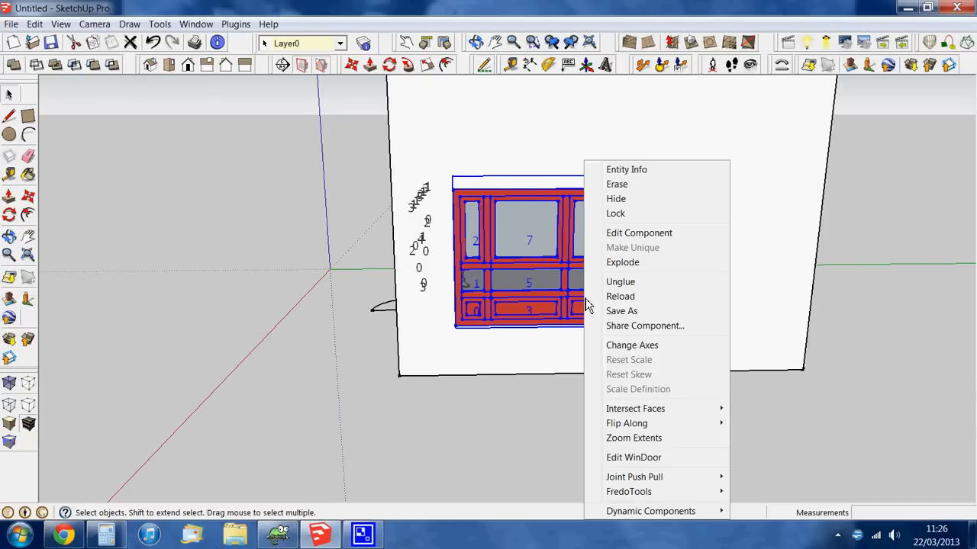
mouse_move(660, 430)
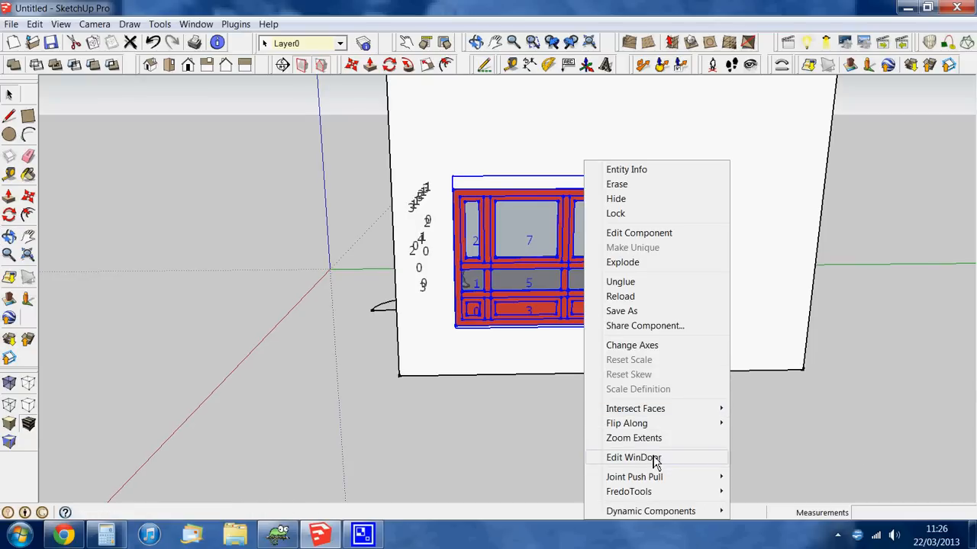
left_click(651, 458)
left_click(126, 280)
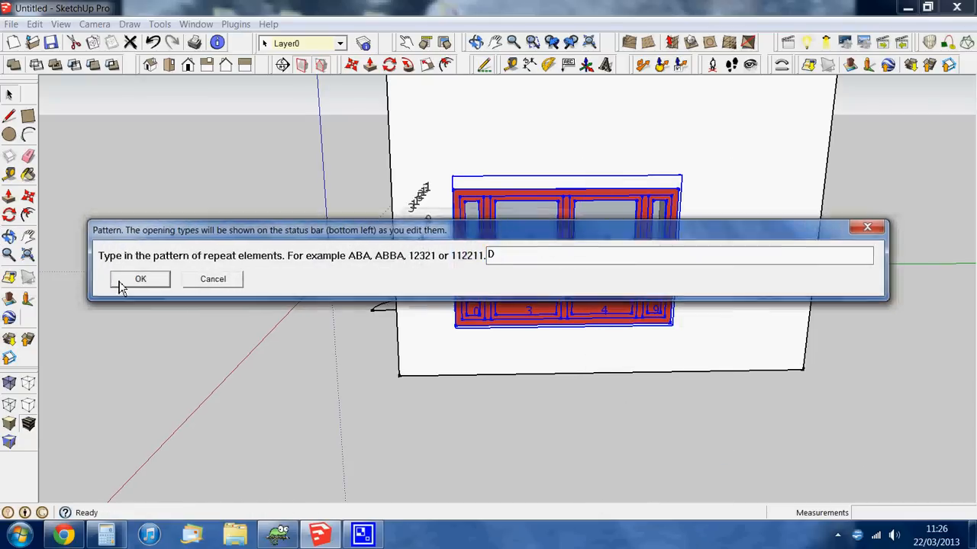
left_click(450, 293)
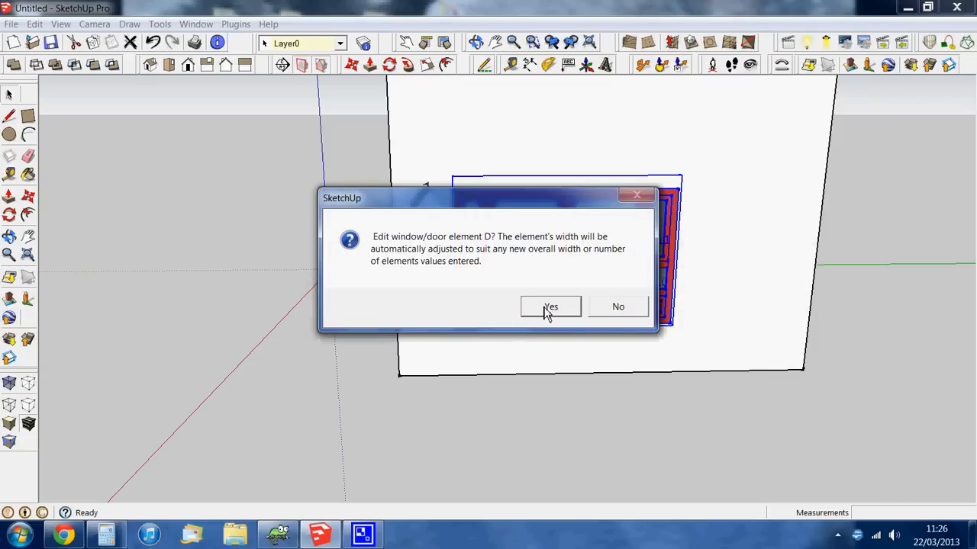
left_click(547, 309)
left_click(467, 279)
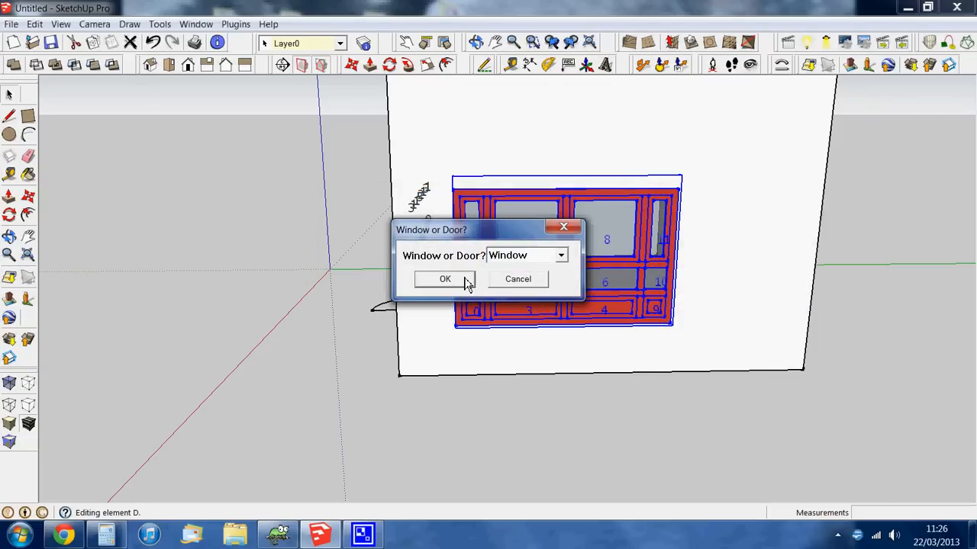
left_click(400, 344)
left_click(448, 295)
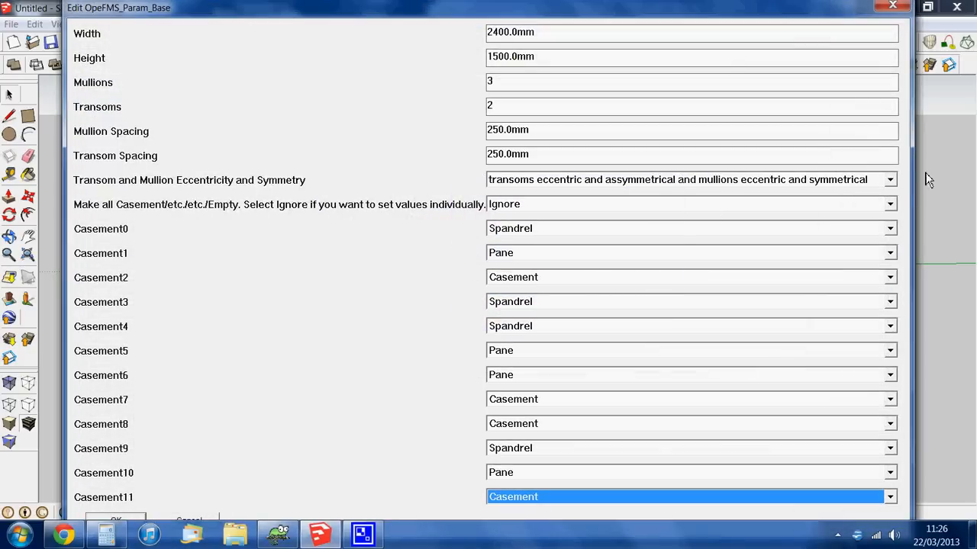
left_click(892, 183)
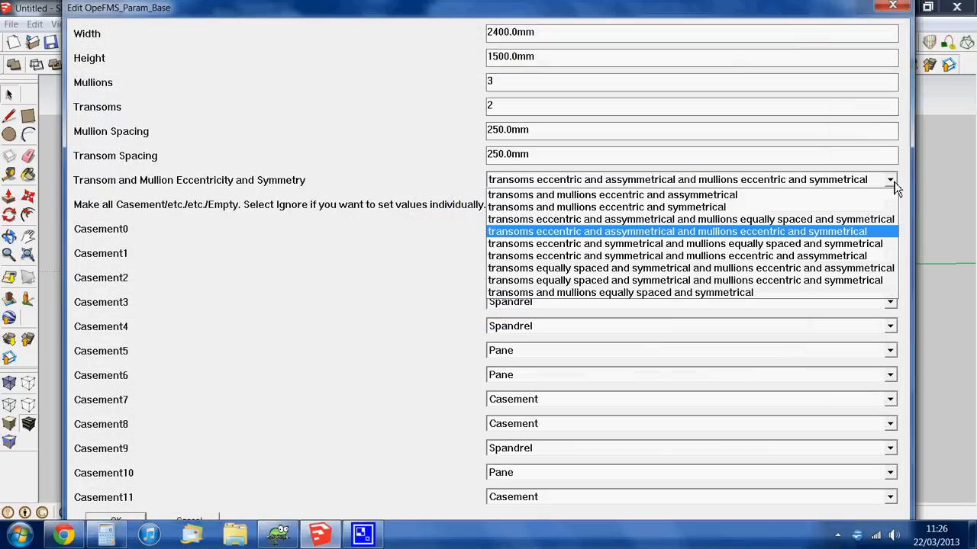
left_click(869, 244)
left_click(137, 521)
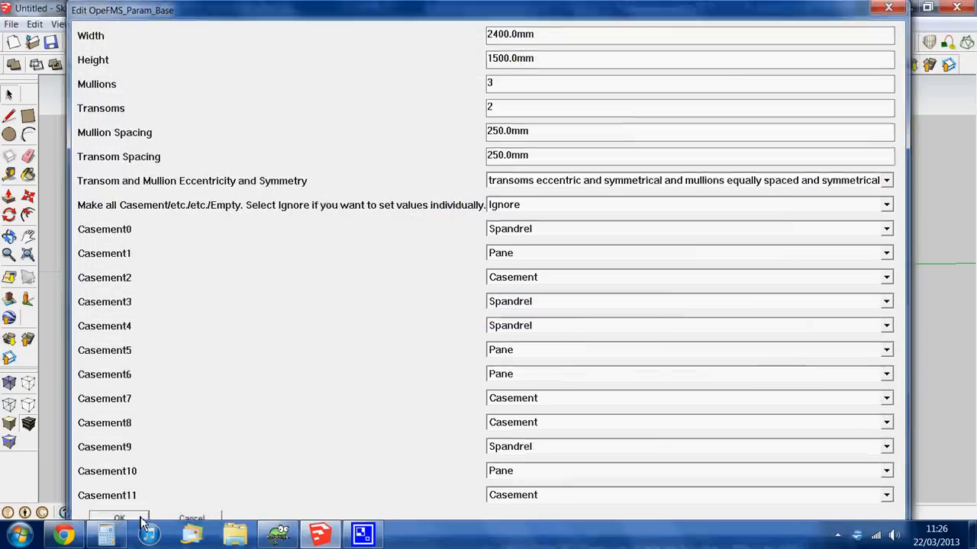
middle_click_drag(603, 386, 563, 403)
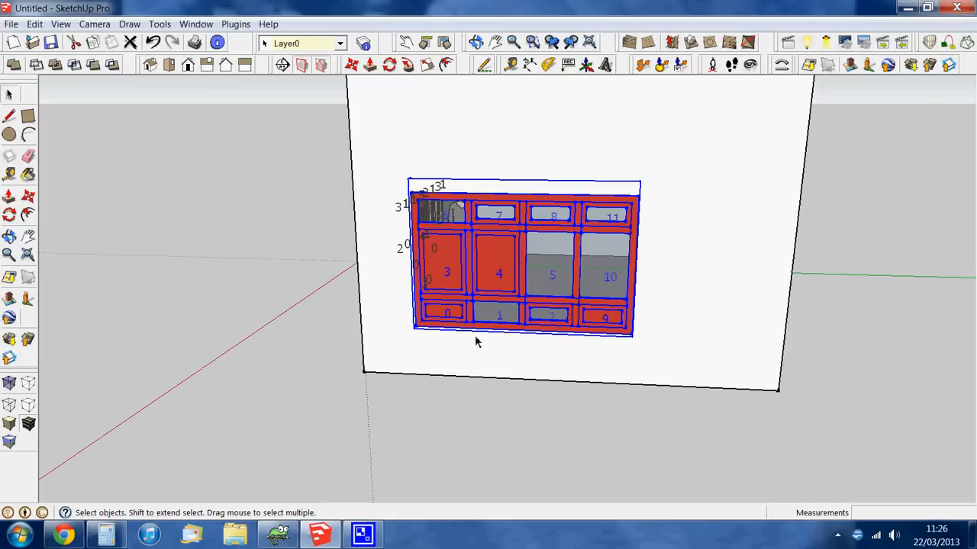
middle_click_drag(450, 374, 645, 369)
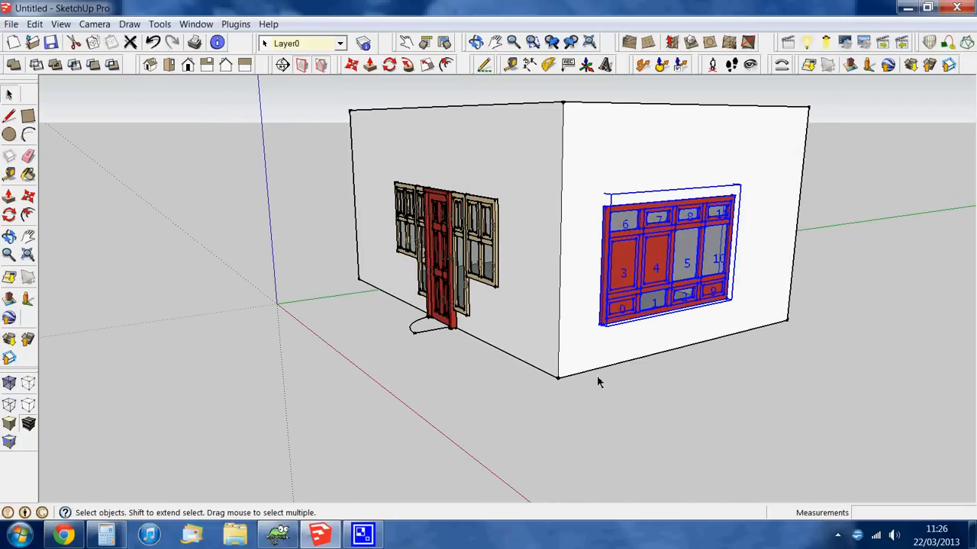
middle_click_drag(626, 305, 526, 296)
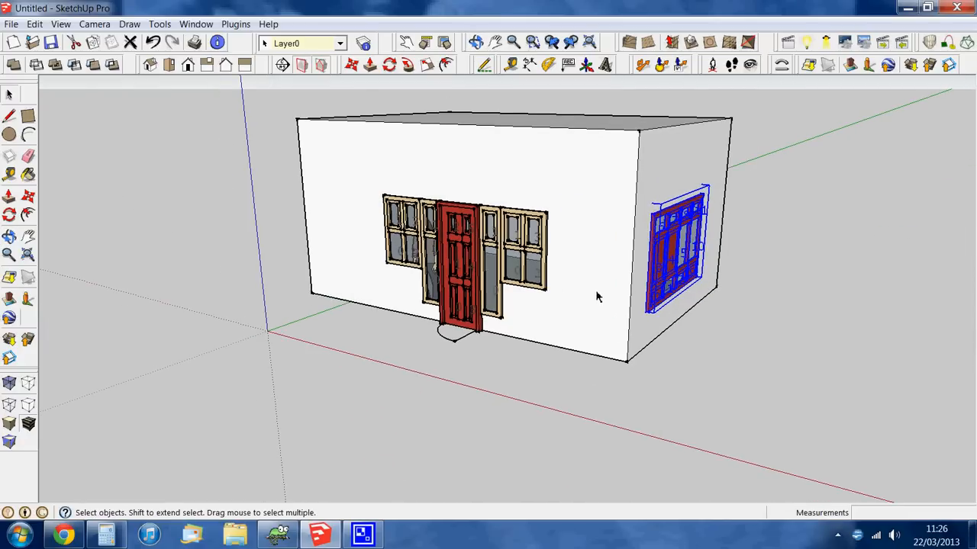
middle_click_drag(595, 295, 544, 306)
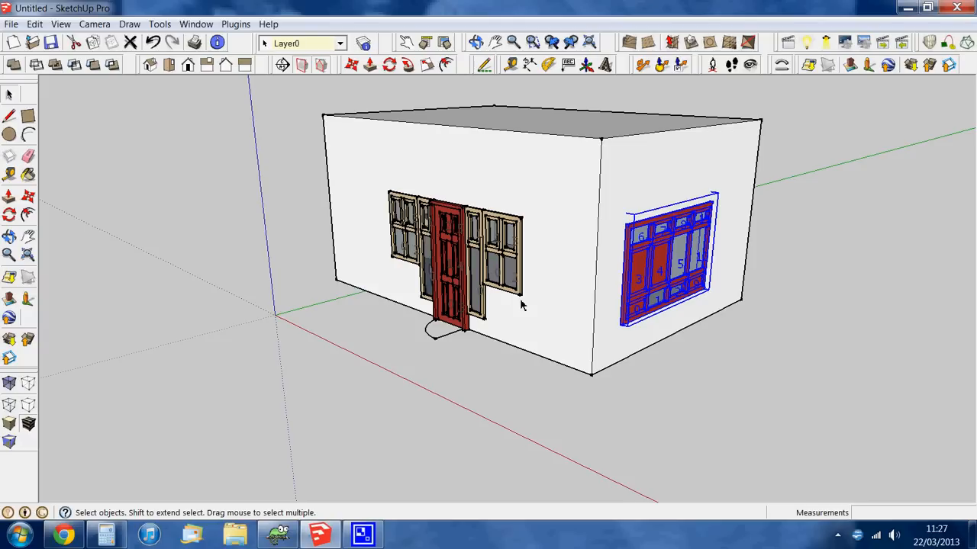
left_click(839, 535)
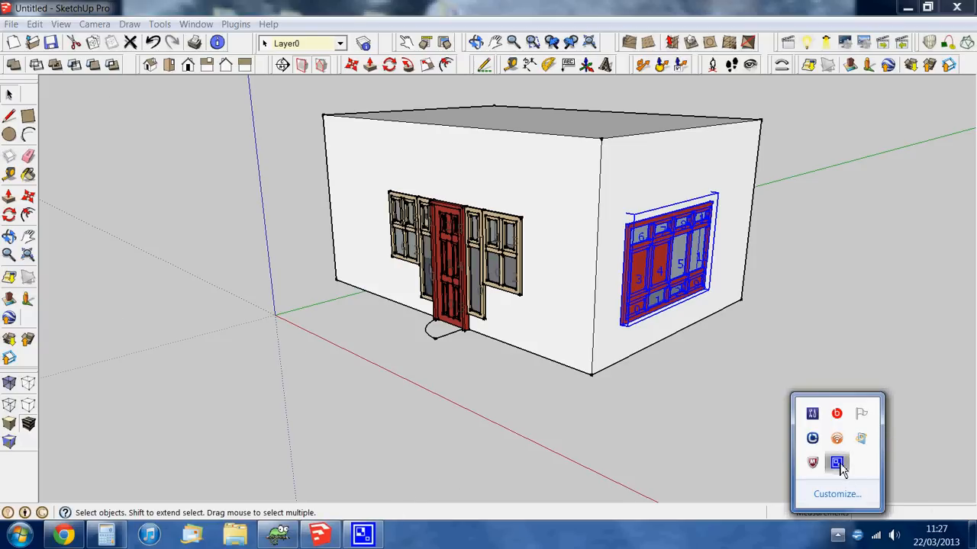